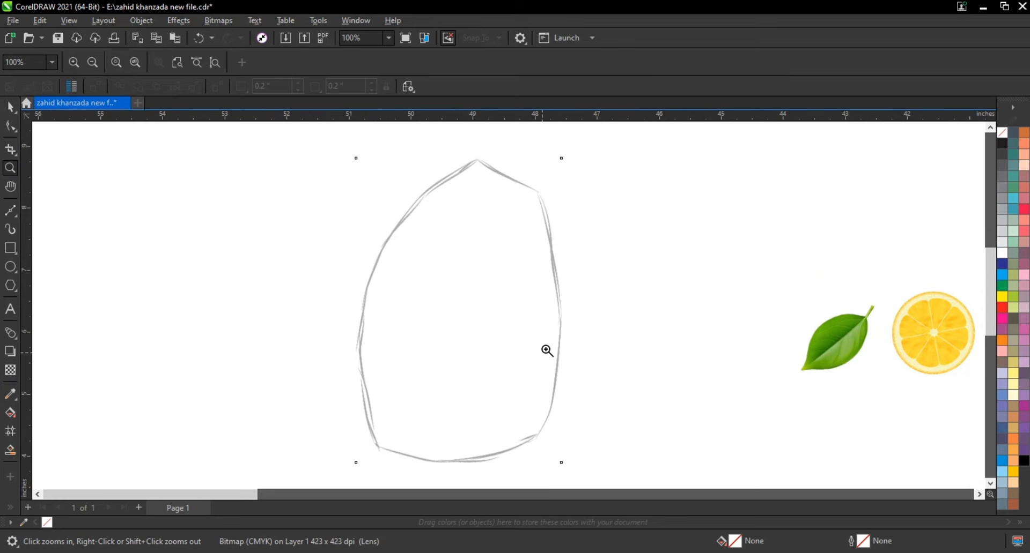
# Step: Trace the sketch's four corners with the Freehand tool as a closed straight-sided shape with a 3.0 pt outline
pyautogui.click(11, 210)
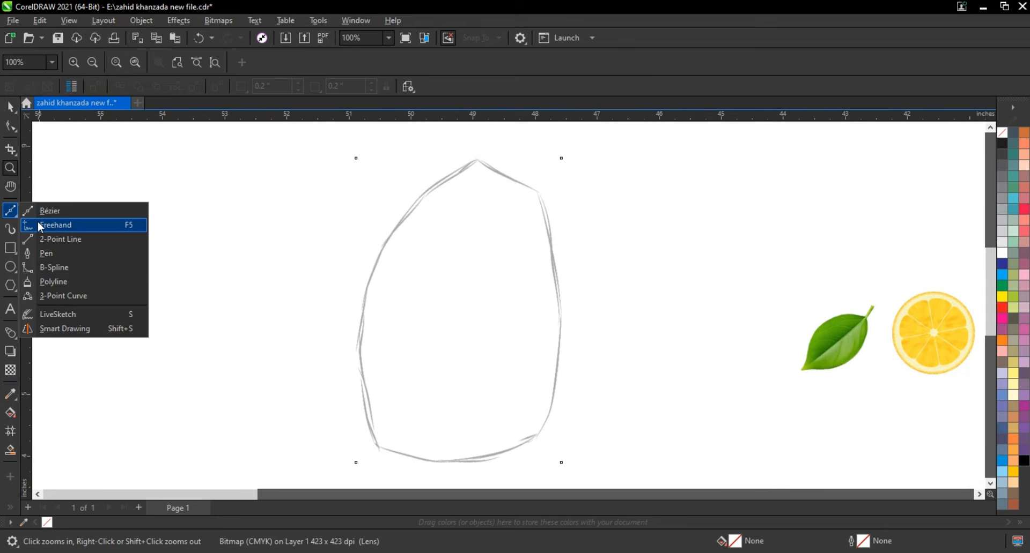
pyautogui.click(38, 225)
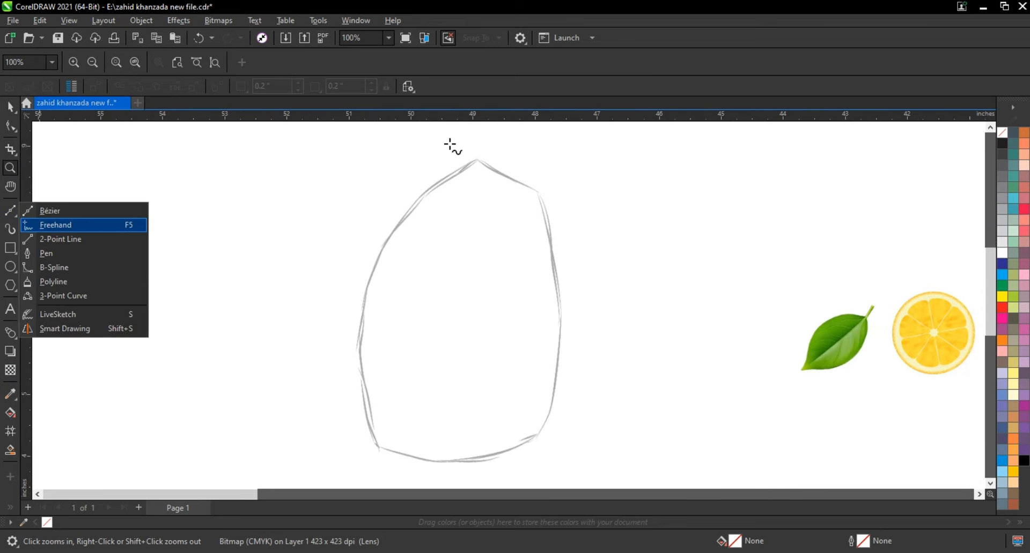
pyautogui.click(538, 192)
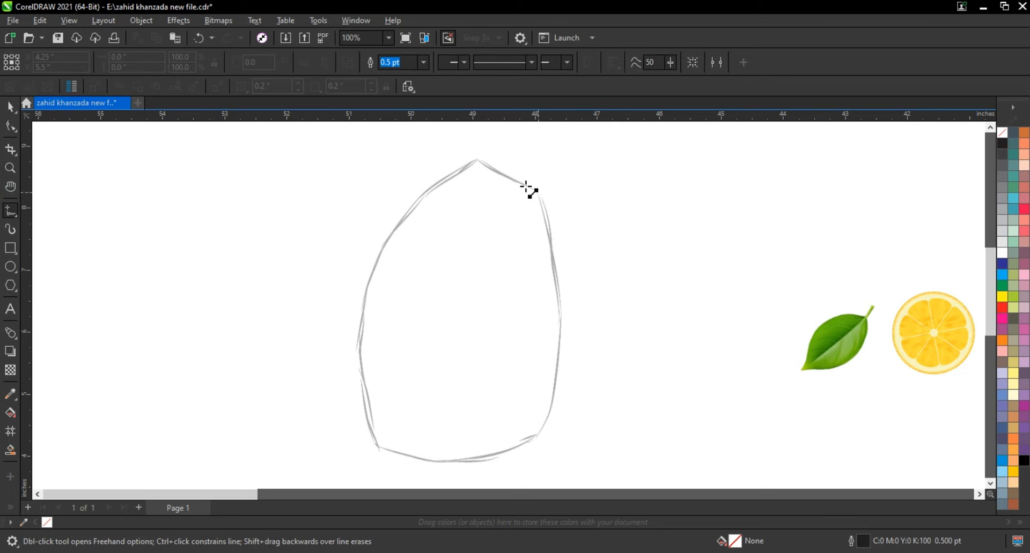
pyautogui.click(478, 159)
pyautogui.click(426, 63)
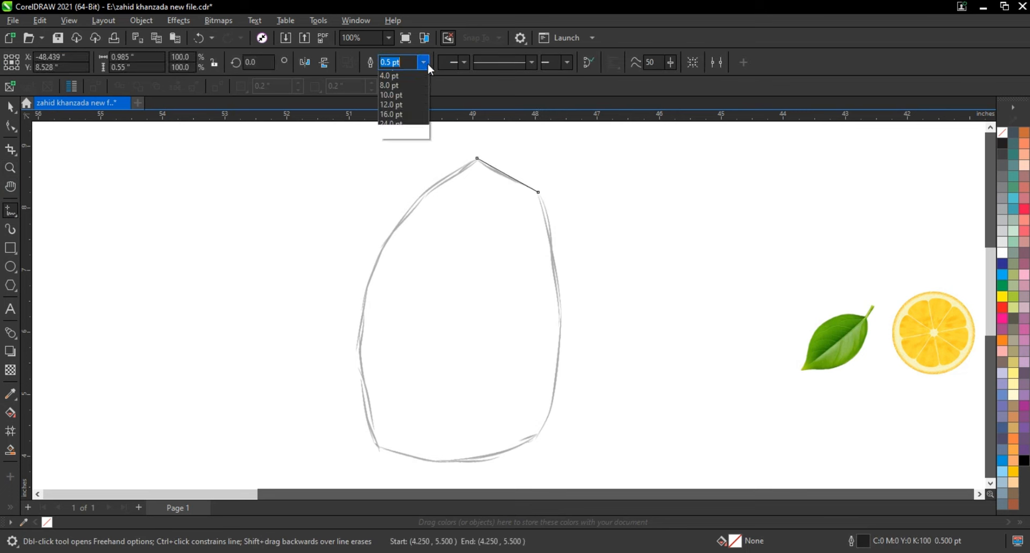
pyautogui.click(392, 137)
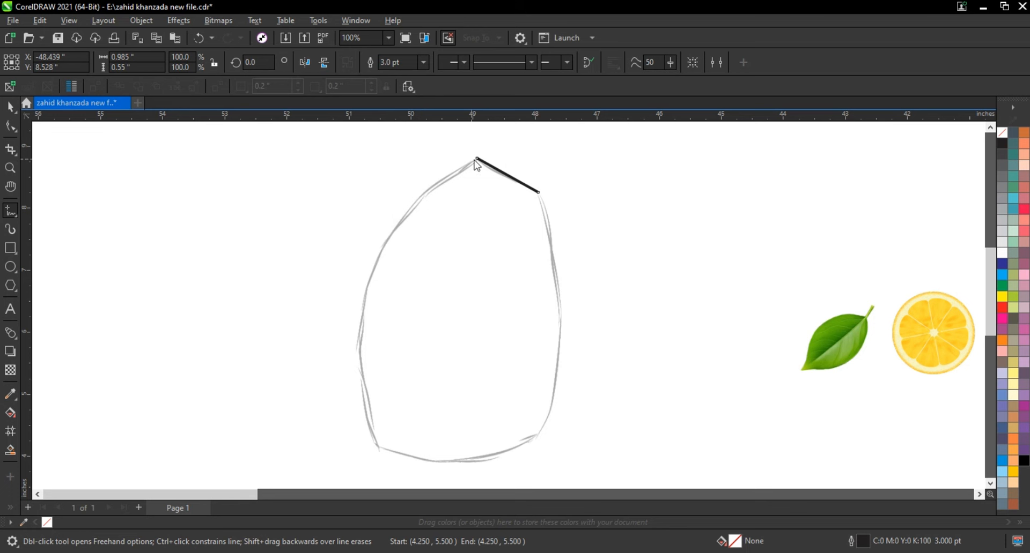
pyautogui.click(477, 159)
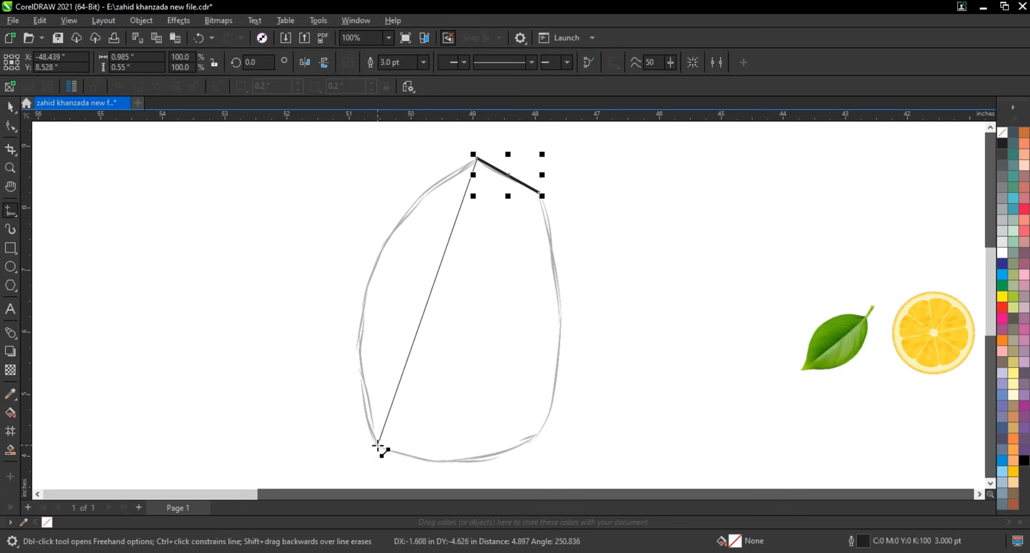
pyautogui.click(377, 445)
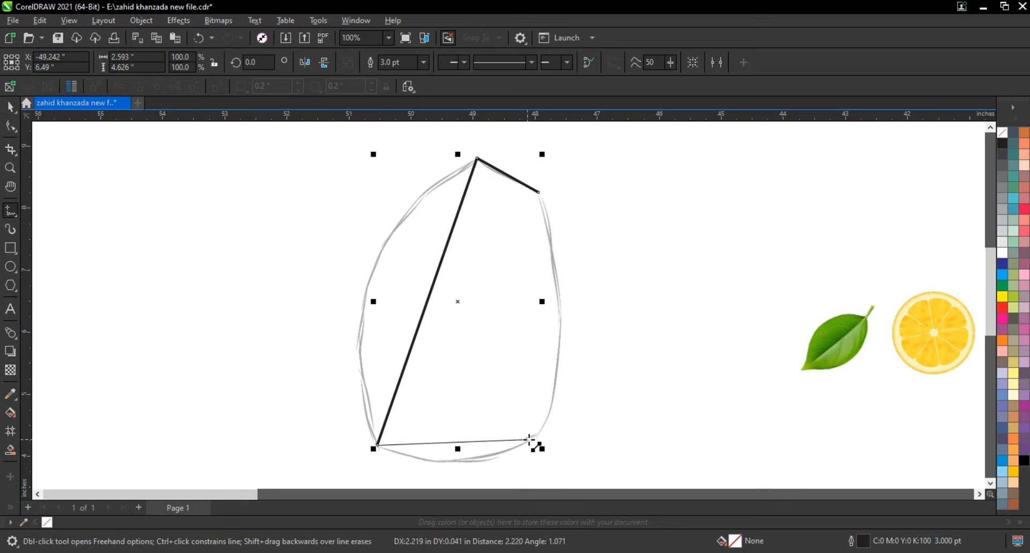
pyautogui.click(536, 438)
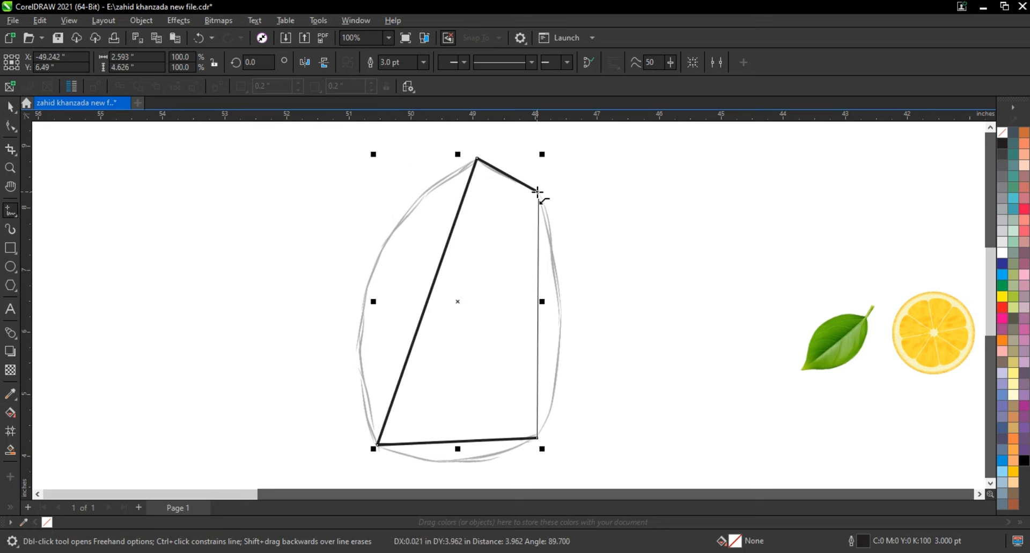
pyautogui.click(536, 191)
# Step: Convert all segments of the traced shape to curves and bend the left, right and bottom edges to follow the sketch
pyautogui.click(8, 148)
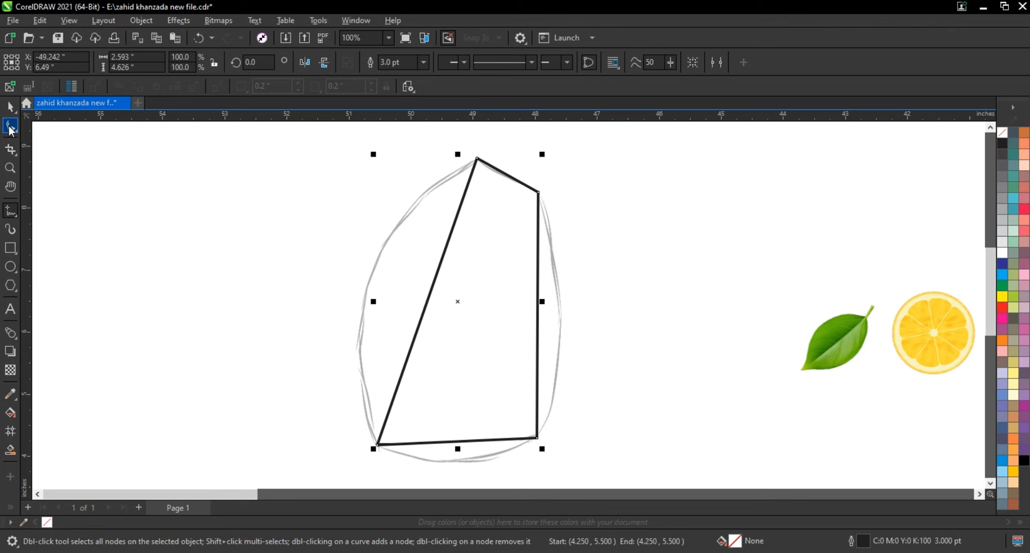
pyautogui.moveTo(323, 155); pyautogui.dragTo(581, 445)
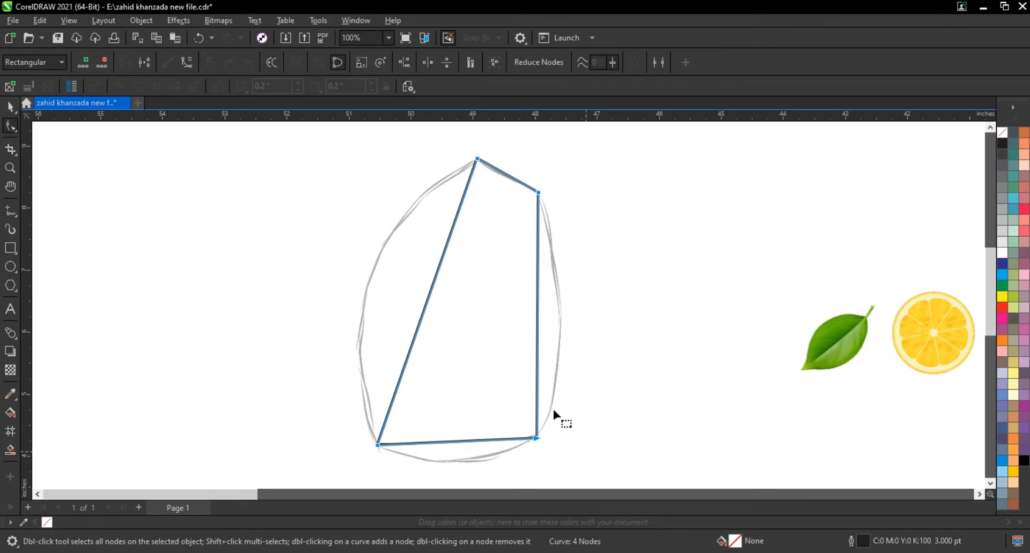
pyautogui.click(187, 62)
pyautogui.moveTo(442, 256); pyautogui.dragTo(401, 196)
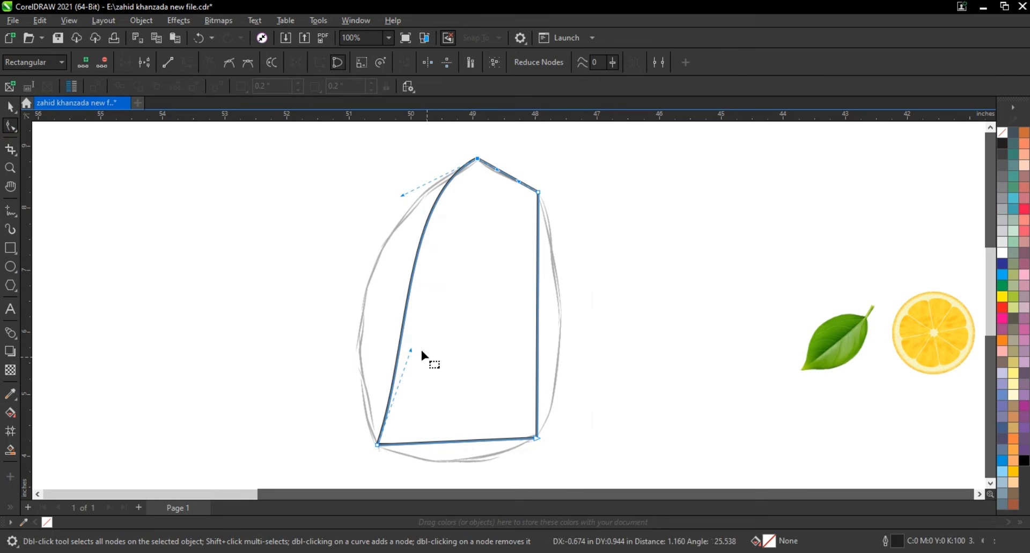
pyautogui.moveTo(411, 351); pyautogui.dragTo(324, 293)
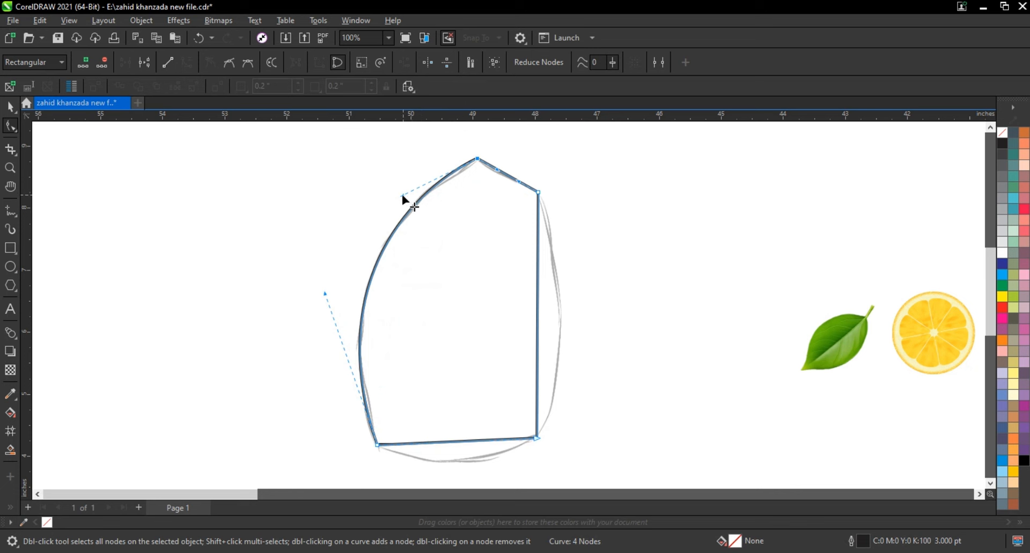
pyautogui.moveTo(539, 324); pyautogui.dragTo(558, 335)
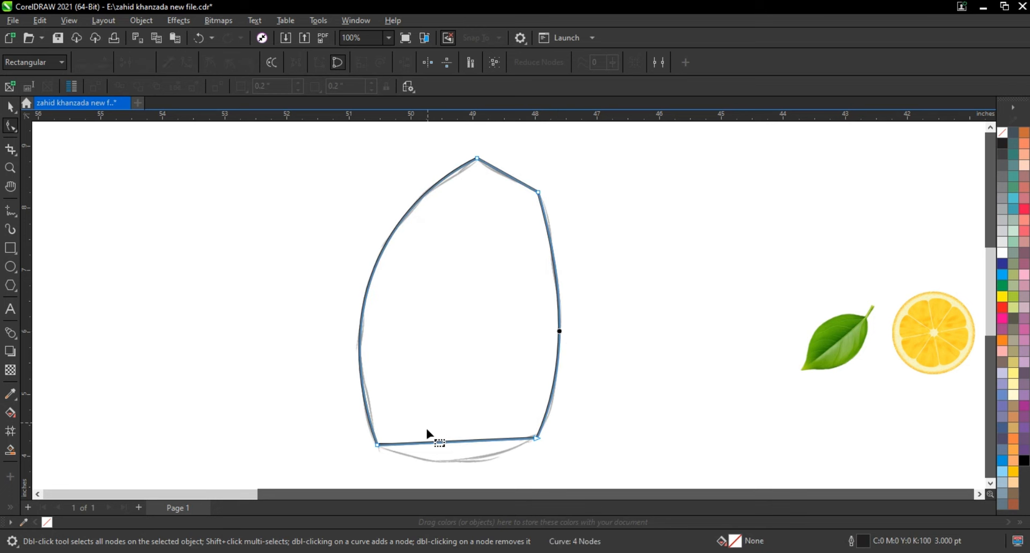
pyautogui.moveTo(452, 445); pyautogui.dragTo(462, 460)
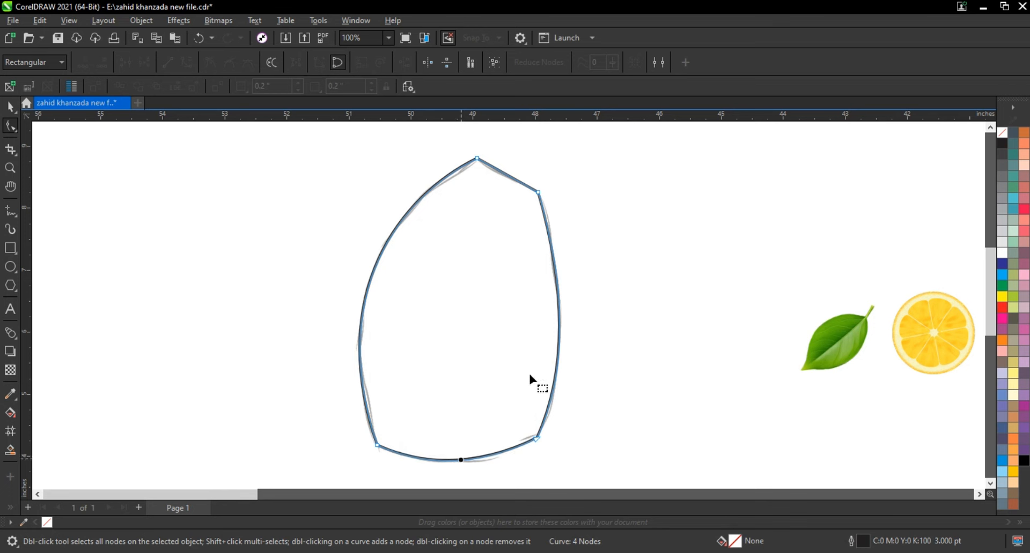
# Step: Delete the reference sketch bitmap behind the traced shape
pyautogui.click(10, 109)
pyautogui.click(564, 256)
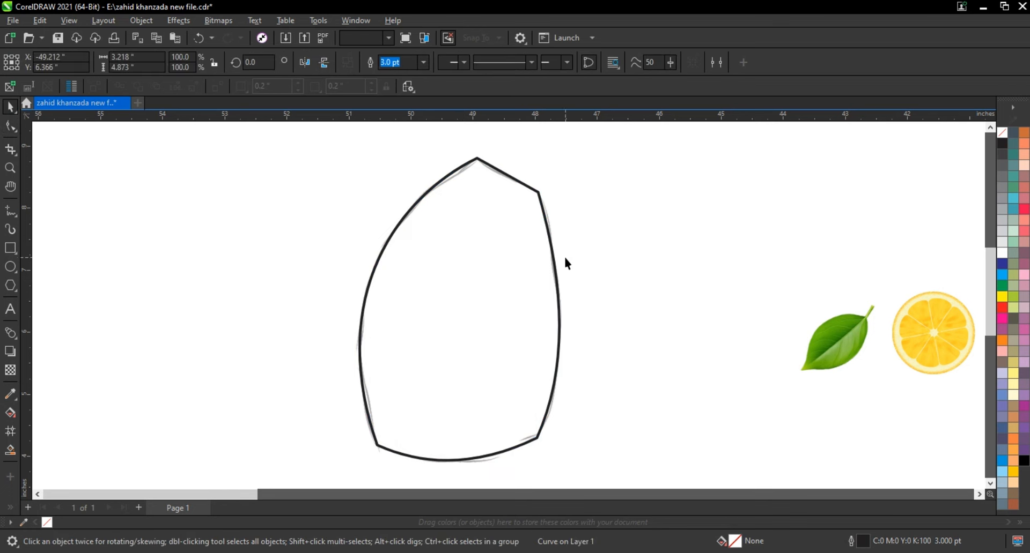
pyautogui.click(560, 253)
pyautogui.press('Delete')
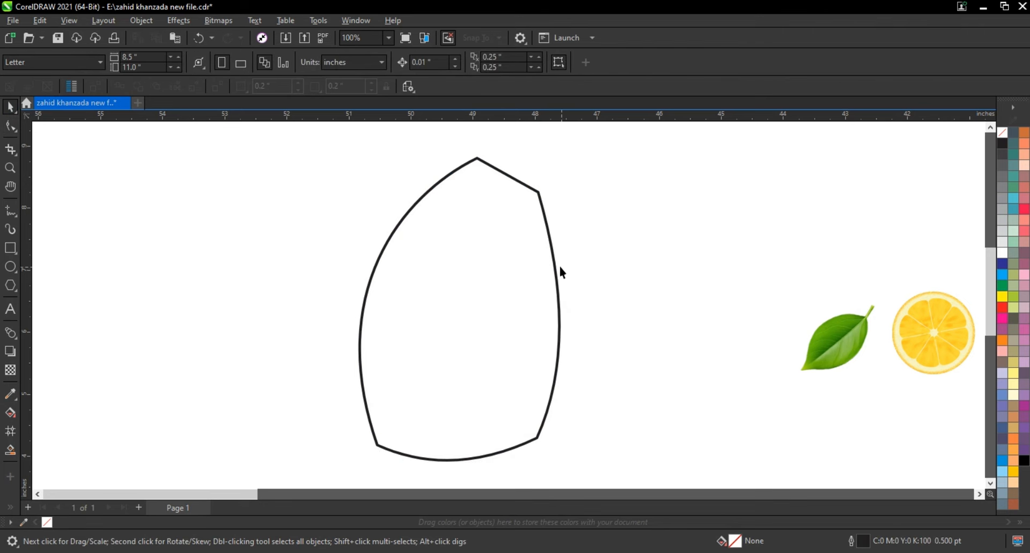
# Step: Set the traced shape's outline width to 0.5 pt
pyautogui.click(558, 264)
pyautogui.click(424, 63)
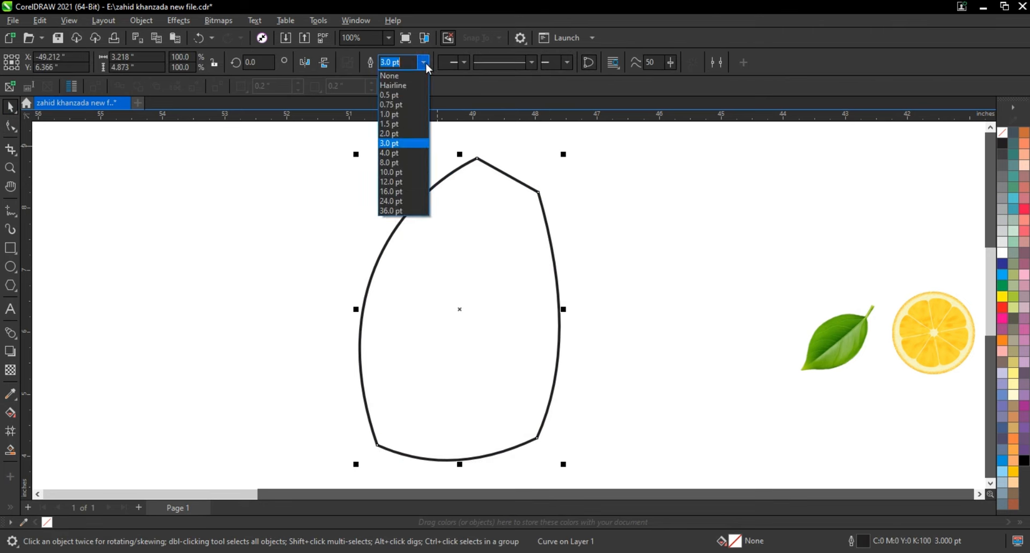
pyautogui.click(388, 95)
pyautogui.click(574, 249)
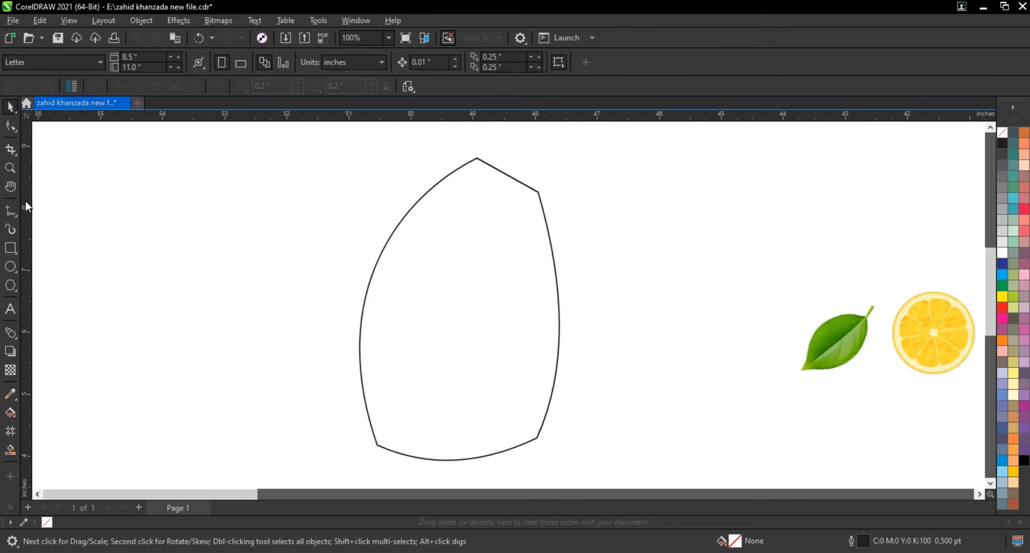
# Step: Draw a thin horizontal rectangle about 3.59 by 0.27 inches across the middle of the traced shape, overhanging both sides
pyautogui.rightClick(517, 283)
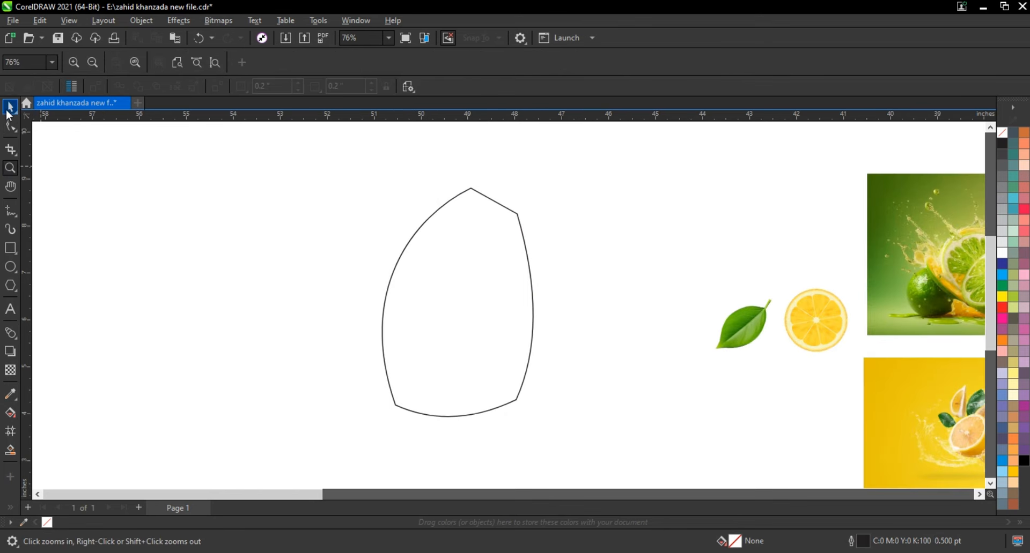
pyautogui.click(10, 109)
pyautogui.click(10, 169)
pyautogui.moveTo(616, 438); pyautogui.dragTo(647, 440)
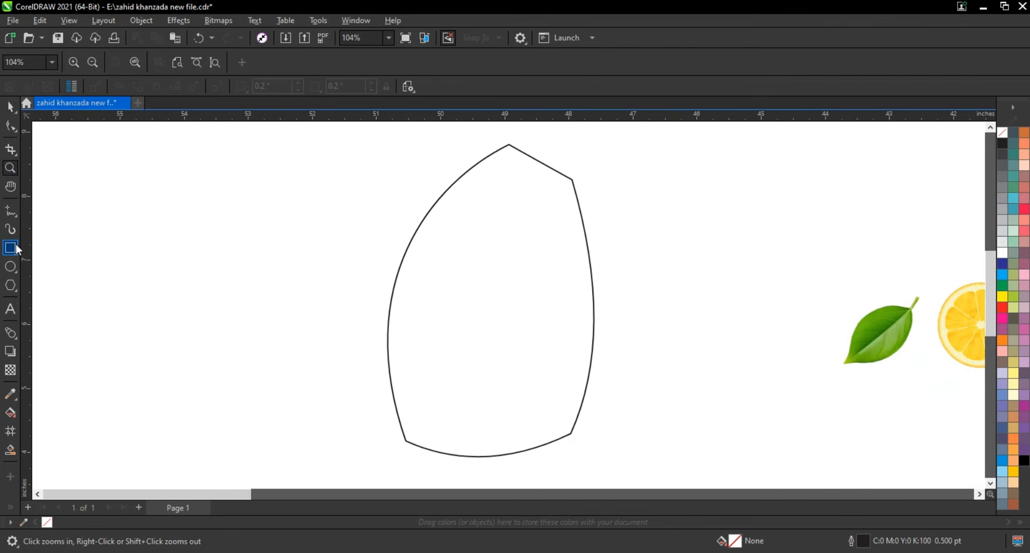
pyautogui.moveTo(374, 296); pyautogui.dragTo(604, 314)
pyautogui.click(11, 112)
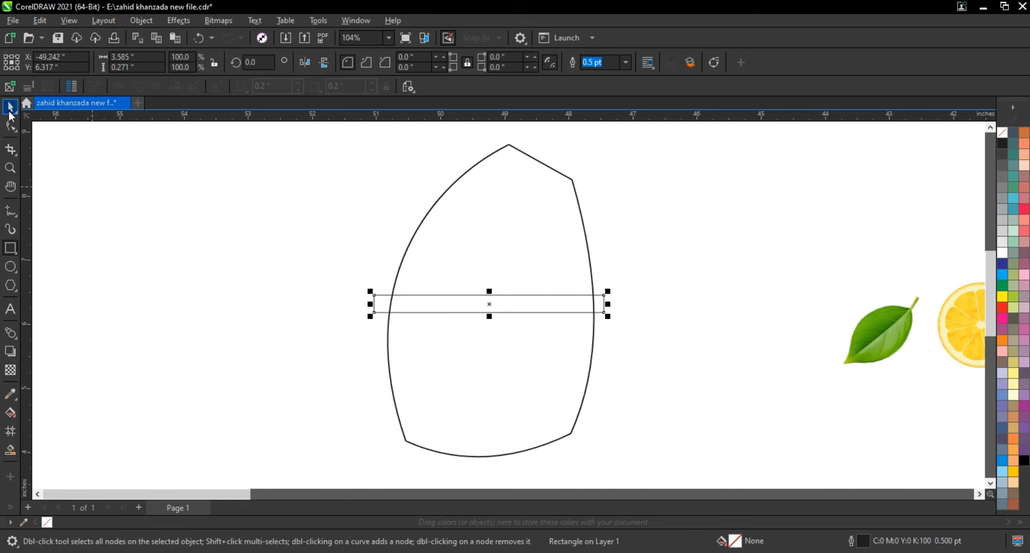
# Step: Centre the rectangle on the traced shape, and move it down slightly
pyautogui.keyDown('shift'); pyautogui.click(551, 247); pyautogui.keyUp('shift')
pyautogui.click(645, 248)
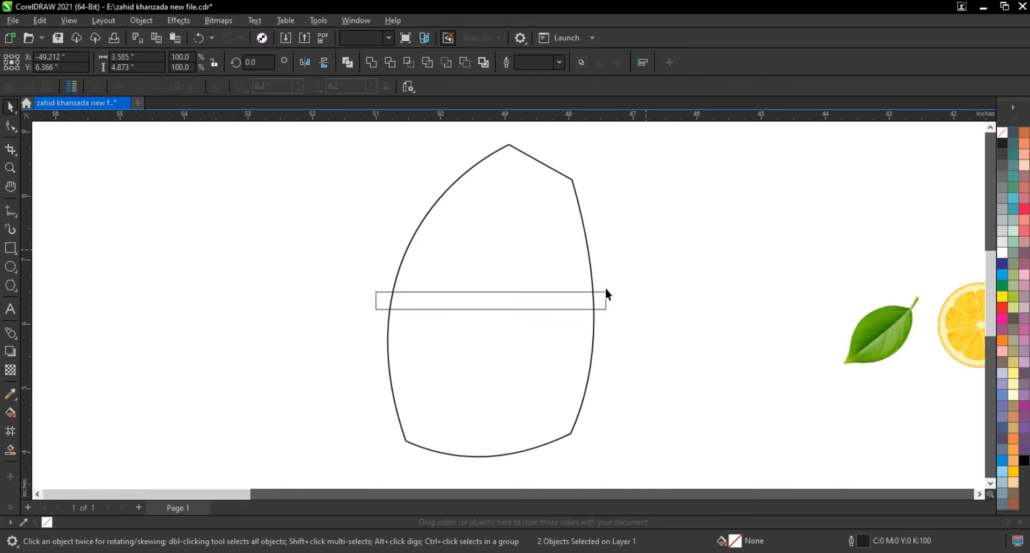
pyautogui.click(600, 297)
pyautogui.moveTo(482, 305); pyautogui.dragTo(484, 321)
pyautogui.click(316, 327)
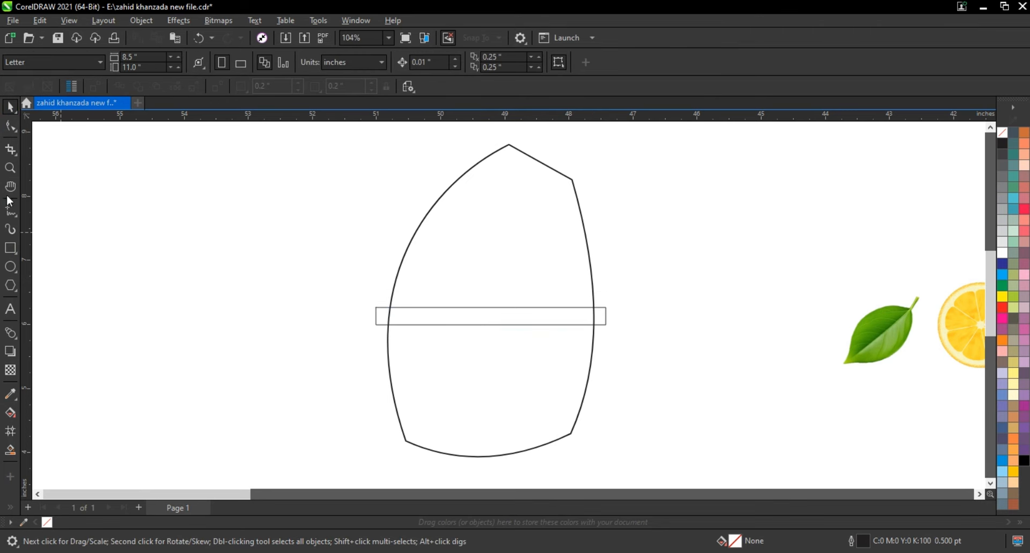
# Step: Draw a circle about 0.49 inches in diameter over the middle of the rectangle
pyautogui.click(11, 169)
pyautogui.moveTo(491, 317); pyautogui.dragTo(651, 349)
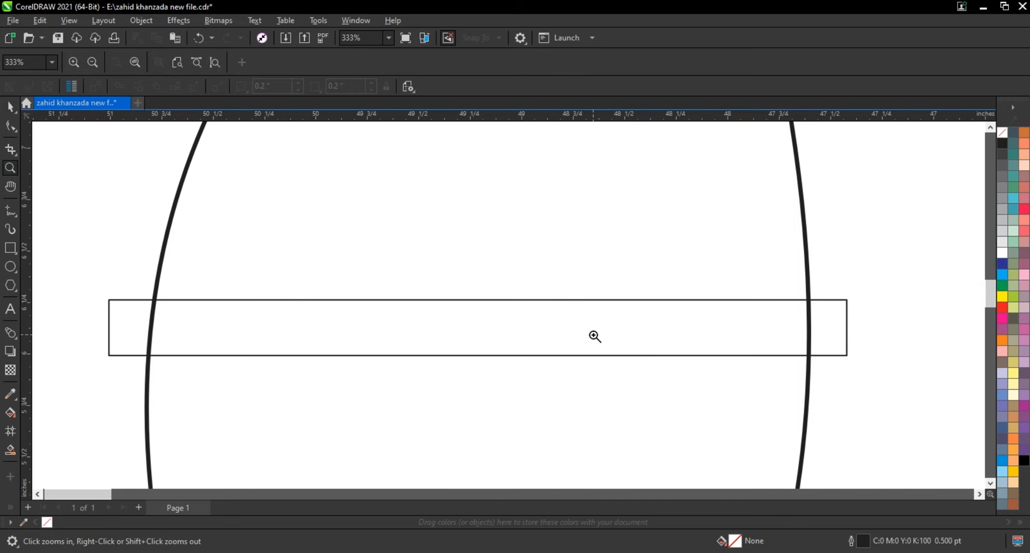
pyautogui.click(17, 267)
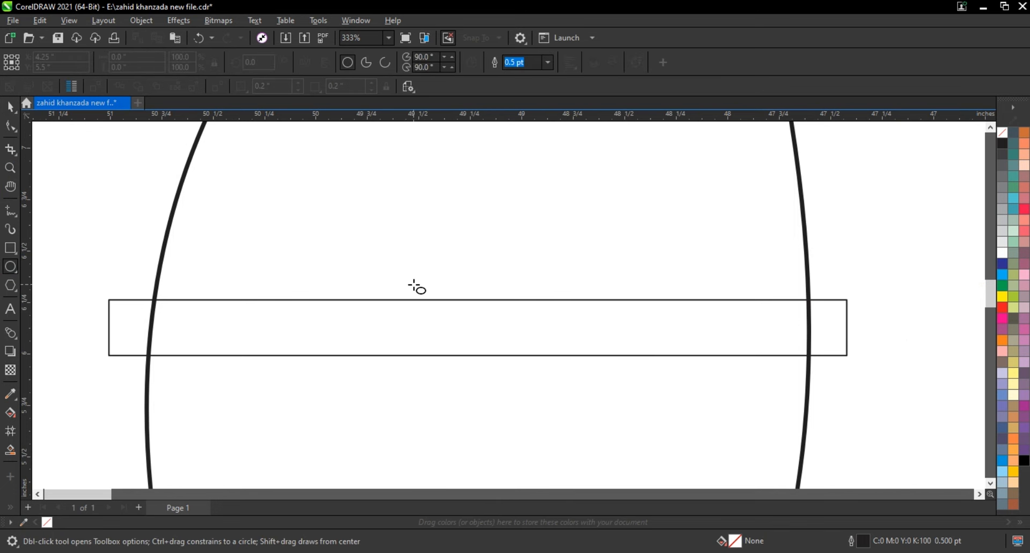
pyautogui.moveTo(405, 283); pyautogui.dragTo(506, 384)
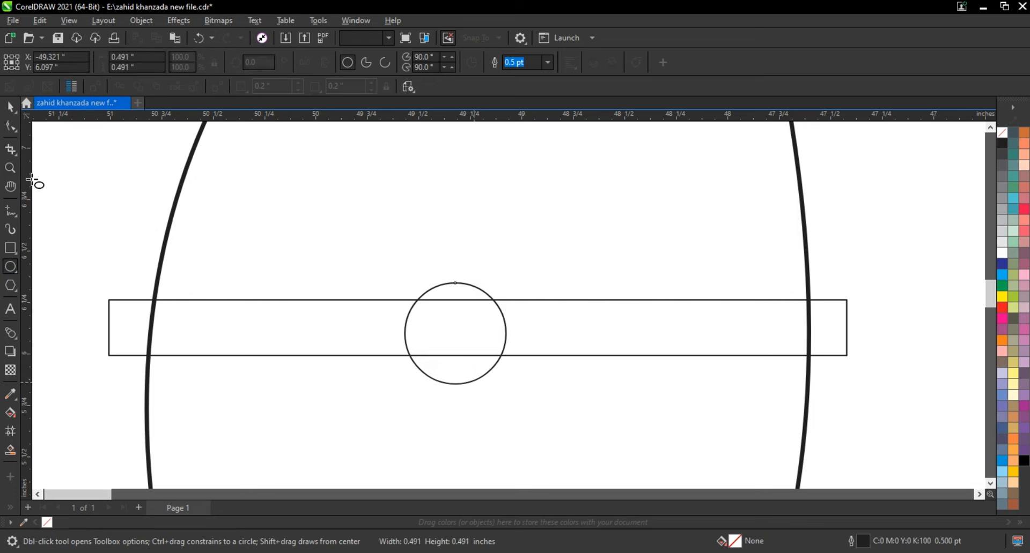
# Step: Align the circle's centre with the rectangle's horizontally and vertically, and weld the two into one shape
pyautogui.click(10, 107)
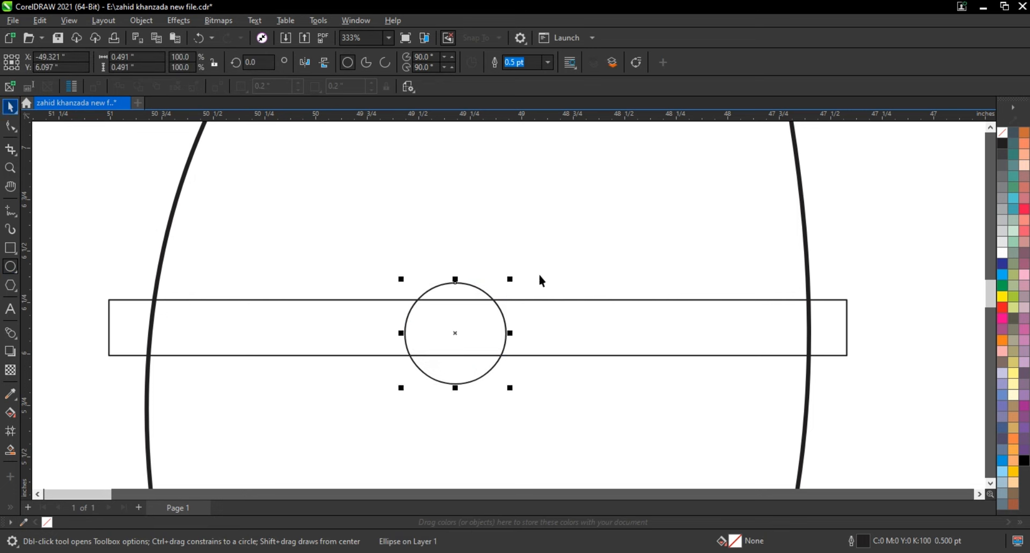
pyautogui.keyDown('shift'); pyautogui.click(821, 299); pyautogui.keyUp('shift')
pyautogui.press('e')
pyautogui.press('c')
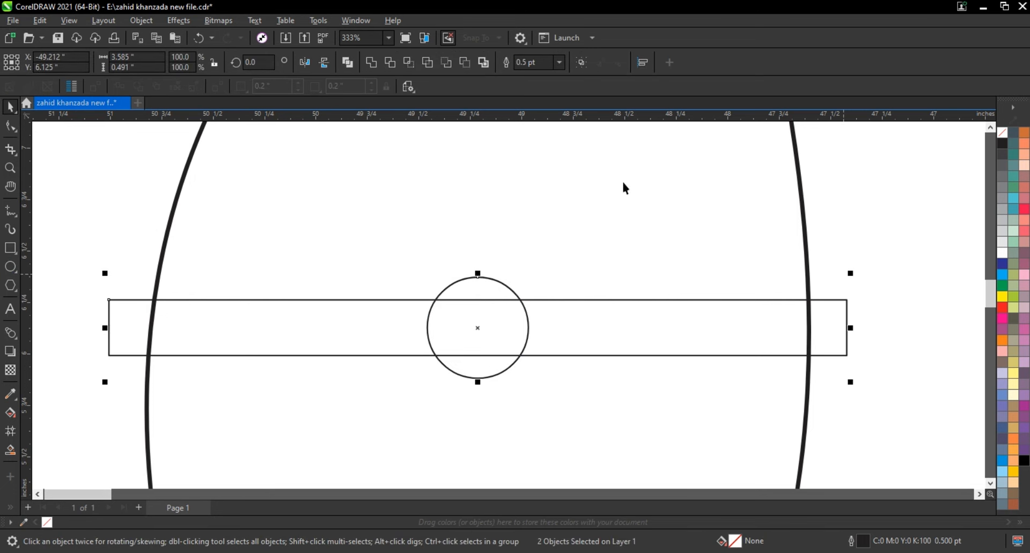
pyautogui.click(376, 64)
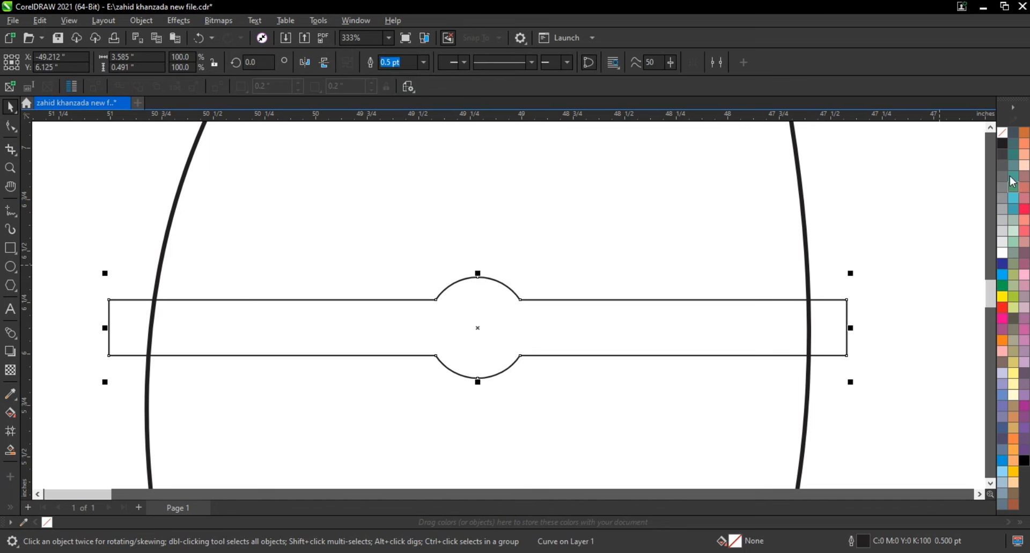
# Step: Give the welded bar a black outline and a 40% black fill
pyautogui.rightClick(1024, 461)
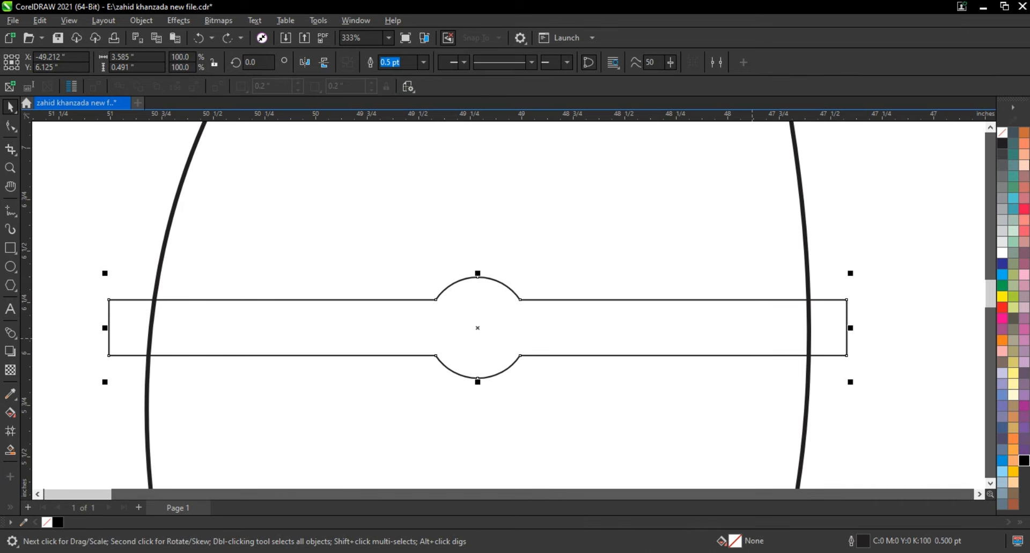
pyautogui.click(1002, 188)
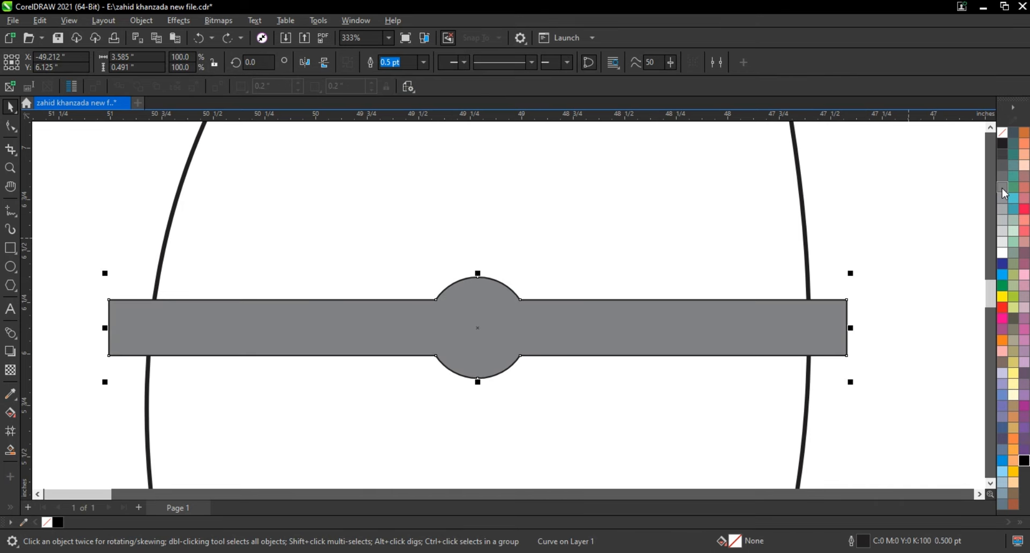
pyautogui.click(1002, 209)
# Step: Apply a horizontal linear fountain fill across the welded bar, with 40% black at both ends
pyautogui.press('g')
pyautogui.moveTo(187, 333); pyautogui.dragTo(405, 331)
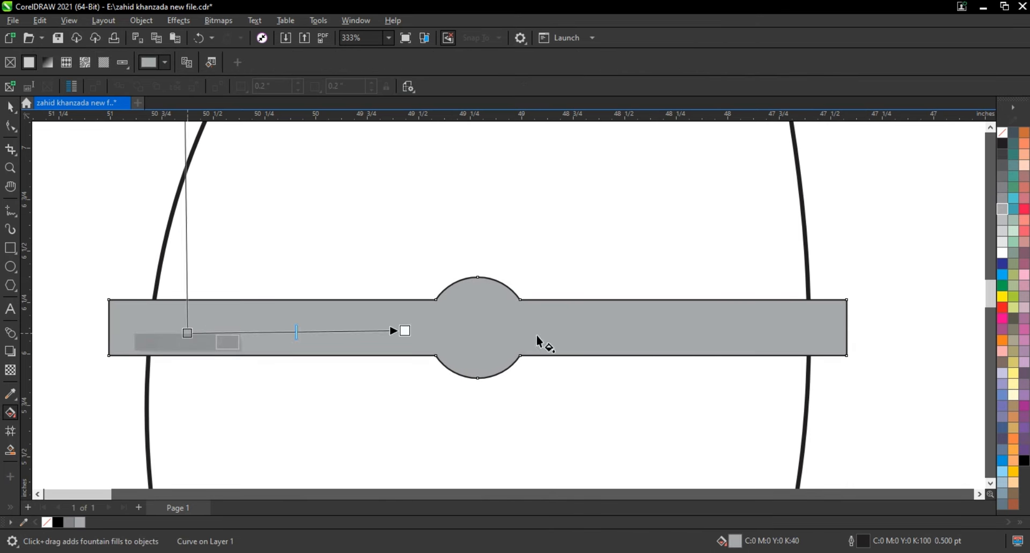
pyautogui.moveTo(538, 342); pyautogui.dragTo(781, 332)
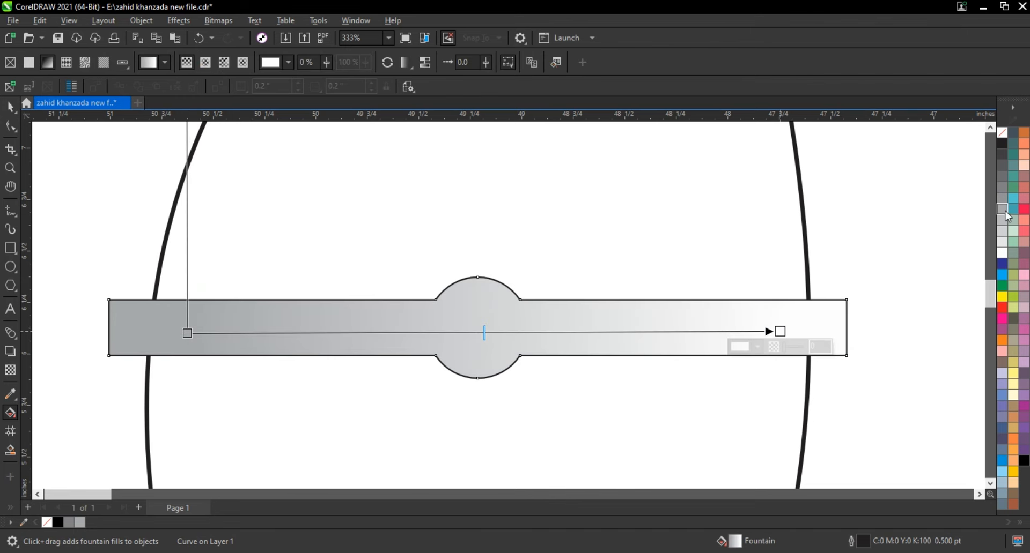
pyautogui.moveTo(1007, 217); pyautogui.dragTo(780, 331)
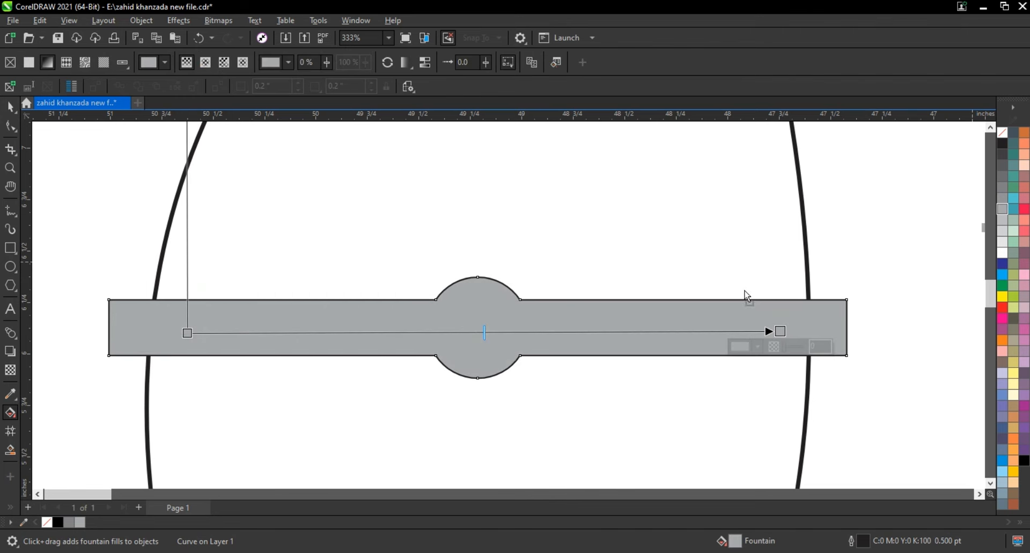
# Step: Add alternating 40% black and white colour nodes along the bar's gradient for a metallic look
pyautogui.doubleClick(627, 332)
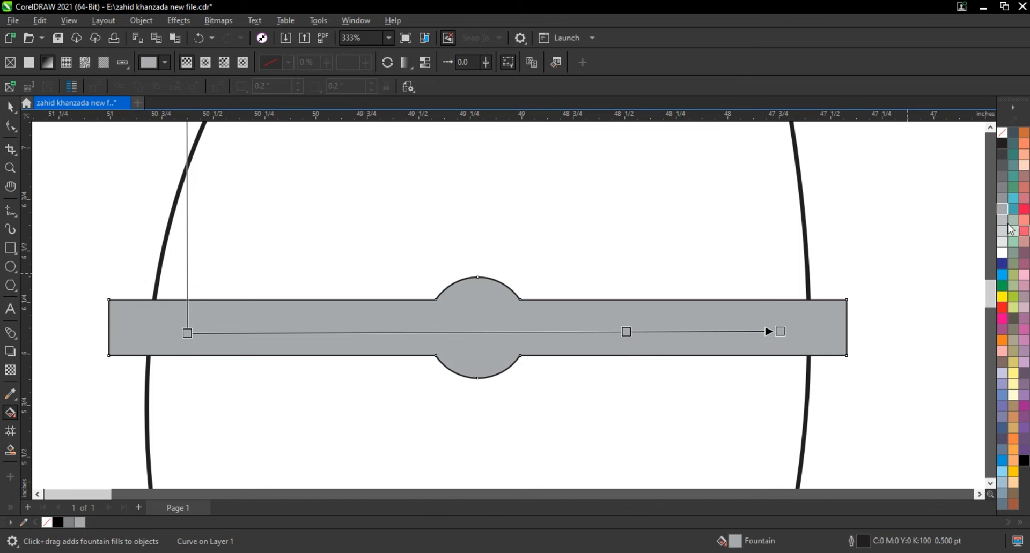
pyautogui.doubleClick(485, 333)
pyautogui.moveTo(1002, 251); pyautogui.dragTo(715, 334)
pyautogui.moveTo(749, 300); pyautogui.dragTo(551, 331)
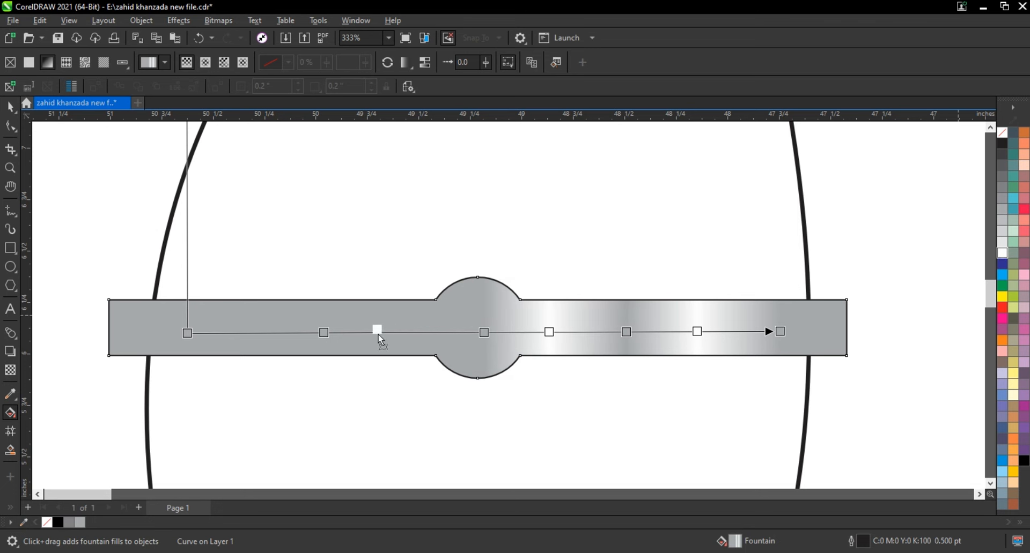
pyautogui.moveTo(396, 336); pyautogui.dragTo(395, 332)
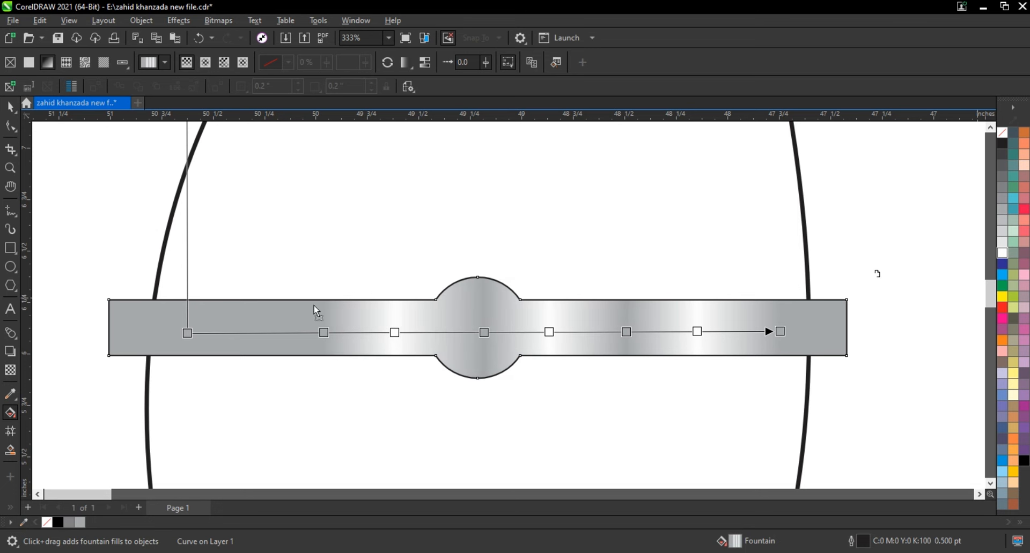
pyautogui.moveTo(237, 332); pyautogui.dragTo(253, 335)
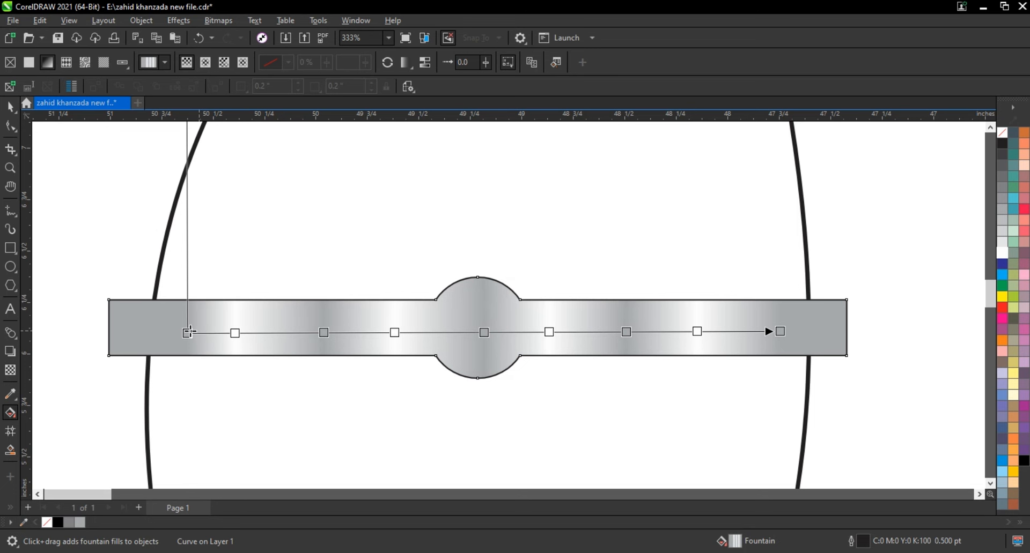
# Step: Slant the bar's gradient diagonally, running from beyond its upper right end to beyond its lower left end
pyautogui.moveTo(187, 333); pyautogui.dragTo(133, 331)
pyautogui.moveTo(802, 190); pyautogui.dragTo(110, 374)
pyautogui.scroll(-3, 497, 310)
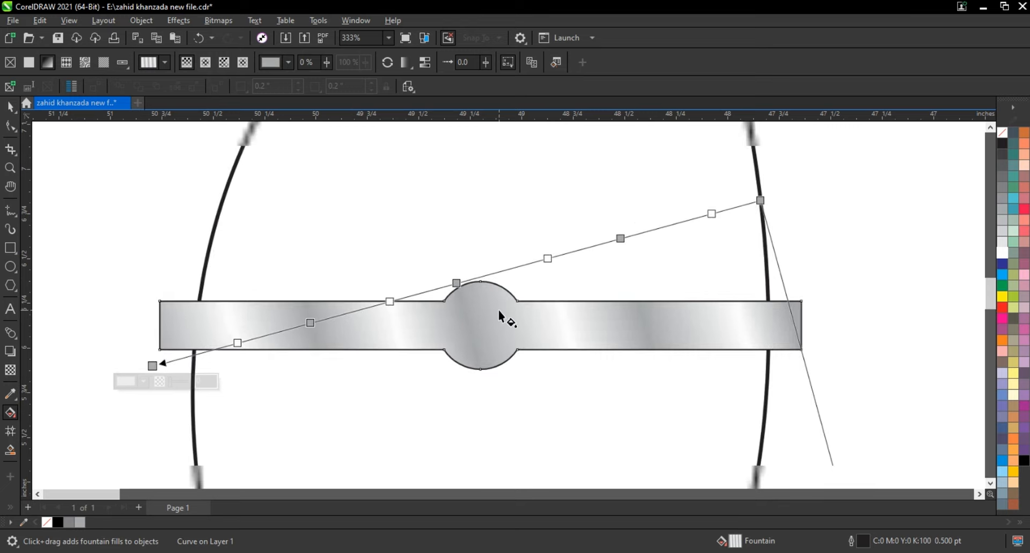
pyautogui.moveTo(655, 256); pyautogui.dragTo(704, 306)
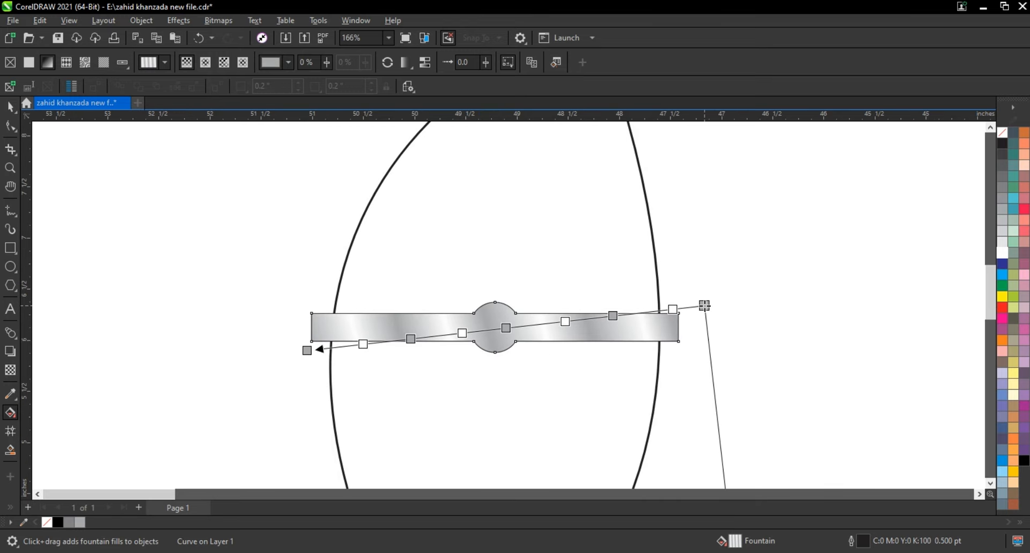
pyautogui.moveTo(298, 352); pyautogui.dragTo(167, 374)
pyautogui.hotkey('ctrl', 'z')
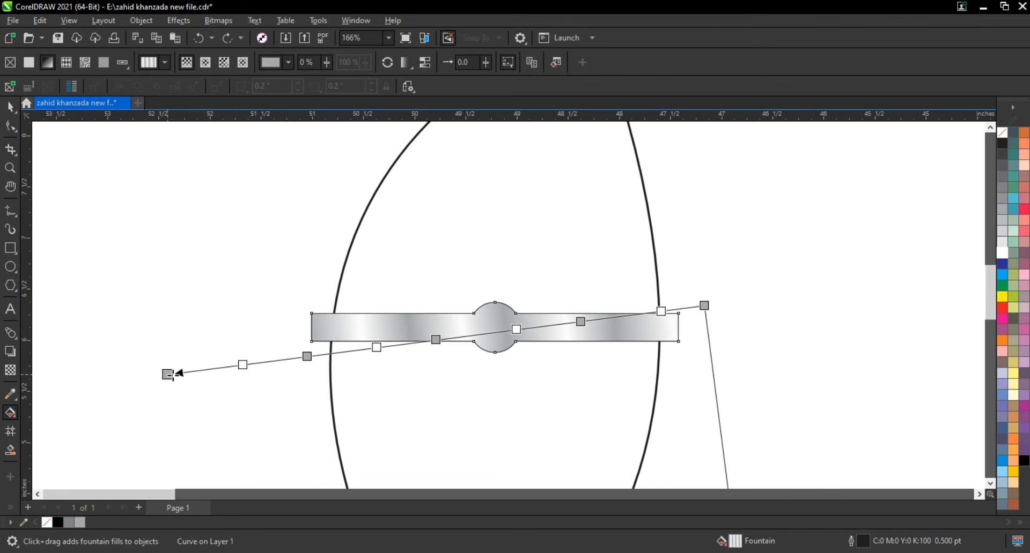
pyautogui.moveTo(704, 305); pyautogui.dragTo(730, 290)
pyautogui.click(15, 111)
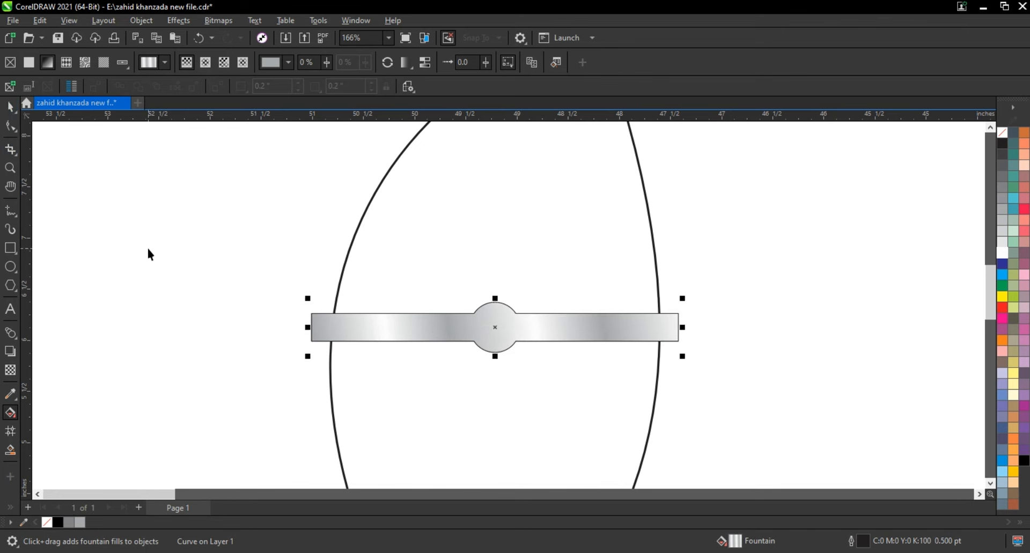
# Step: Add a one-step outward contour with a 0.03-inch offset around the bar, and break it apart from the bar
pyautogui.click(148, 252)
pyautogui.click(607, 325)
pyautogui.hotkey('shift', 'F2')
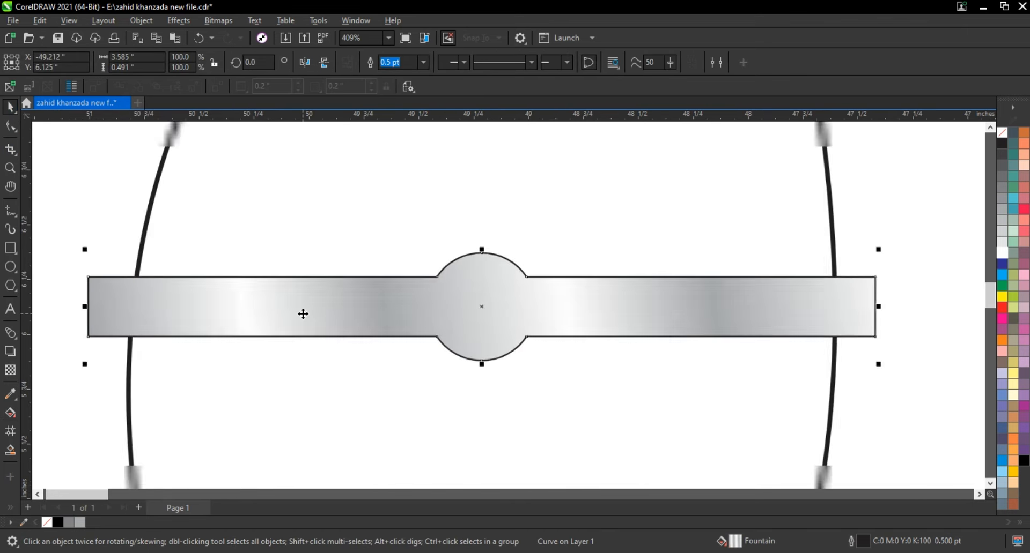
pyautogui.click(10, 334)
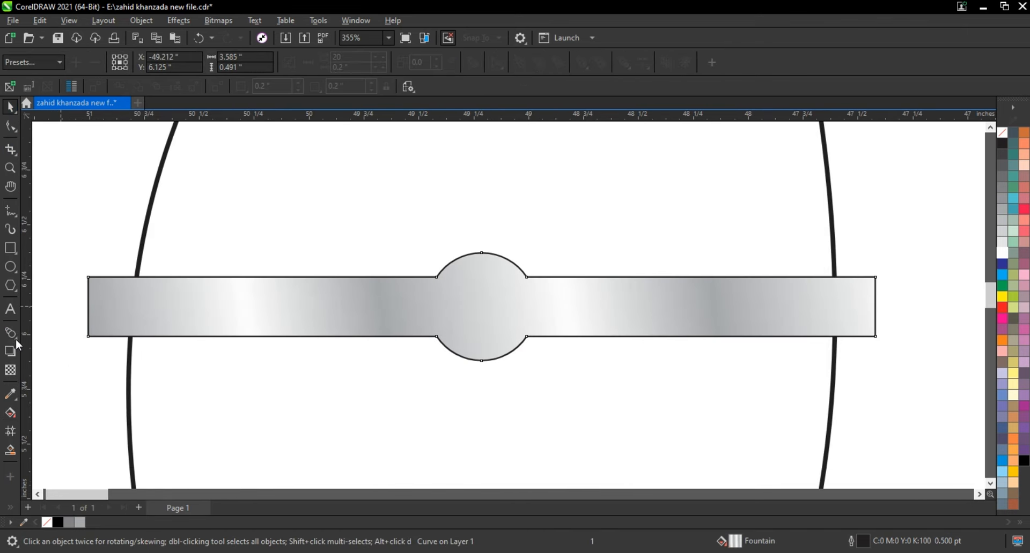
pyautogui.click(14, 337)
pyautogui.click(37, 349)
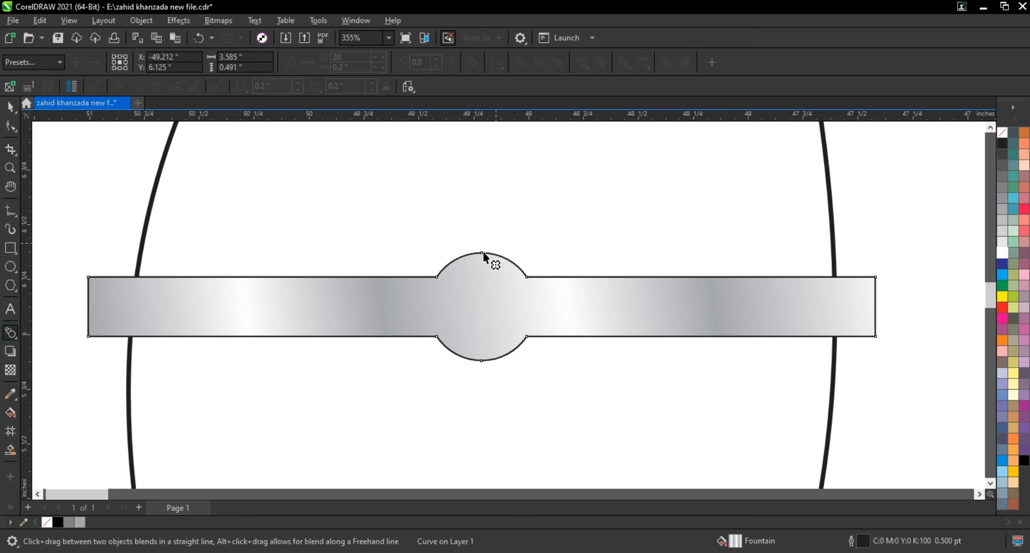
pyautogui.moveTo(481, 252); pyautogui.dragTo(483, 250)
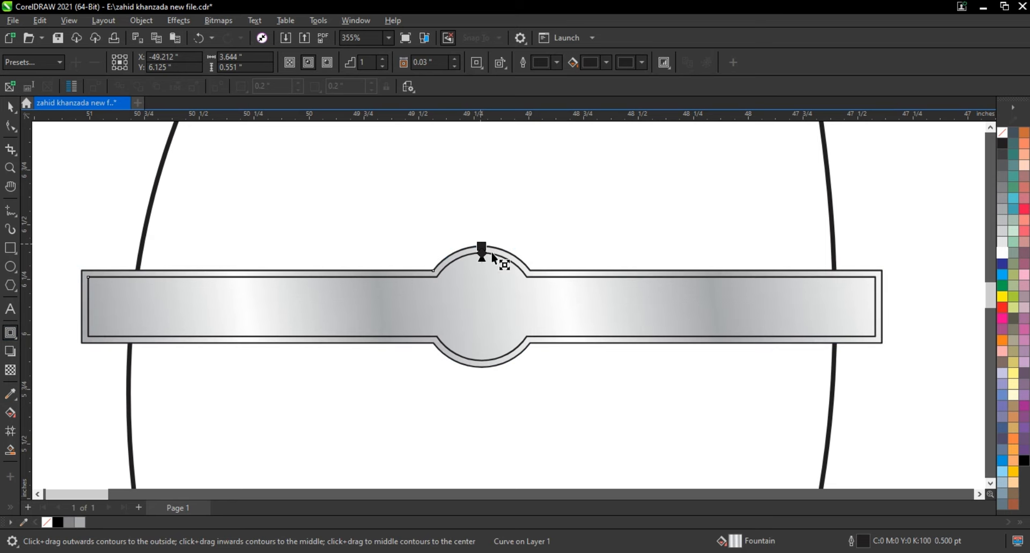
pyautogui.click(10, 107)
pyautogui.click(145, 20)
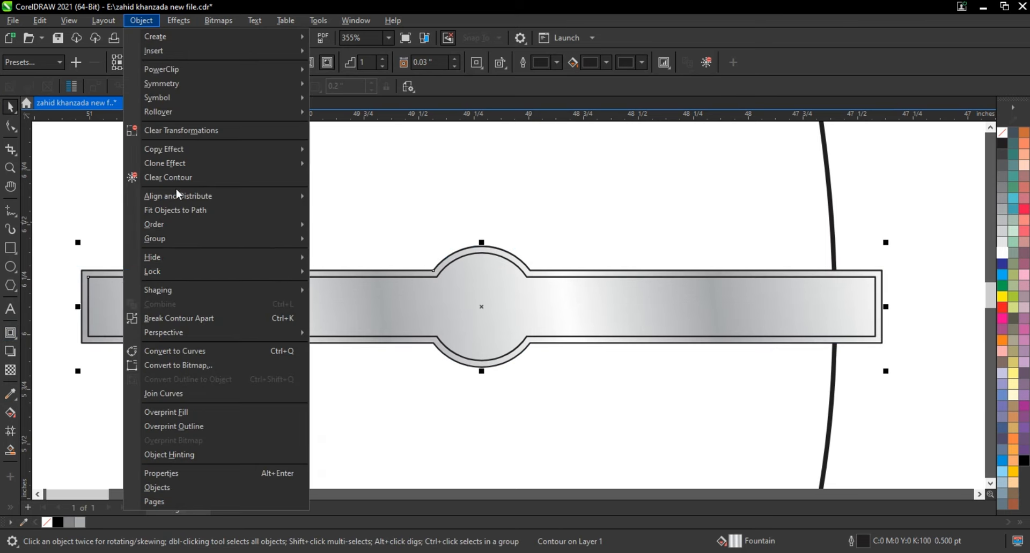
pyautogui.click(192, 318)
# Step: Fill the outer contour shape with a near-vertical linear gradient from orange at its bottom to yellow at its top
pyautogui.click(111, 260)
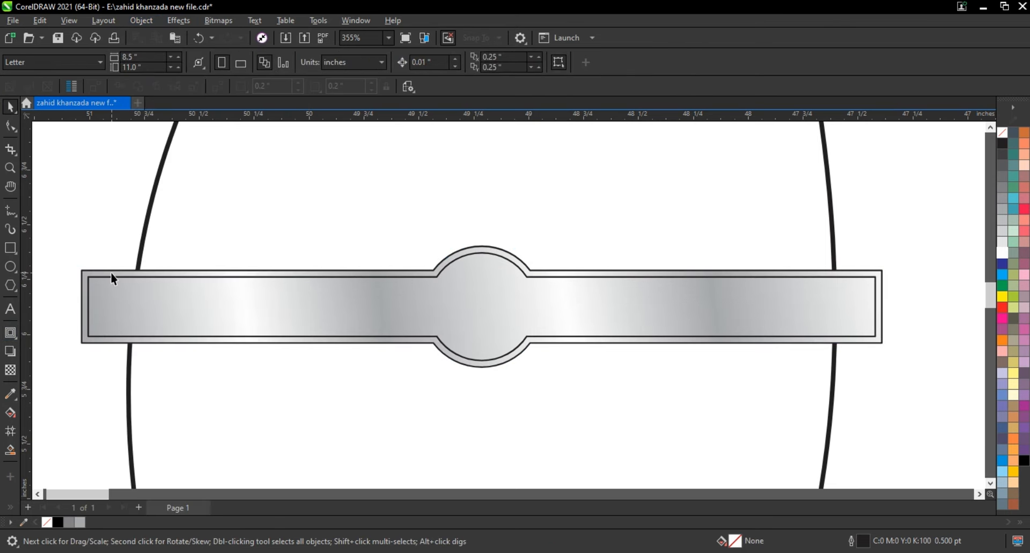
pyautogui.click(113, 275)
pyautogui.click(1002, 342)
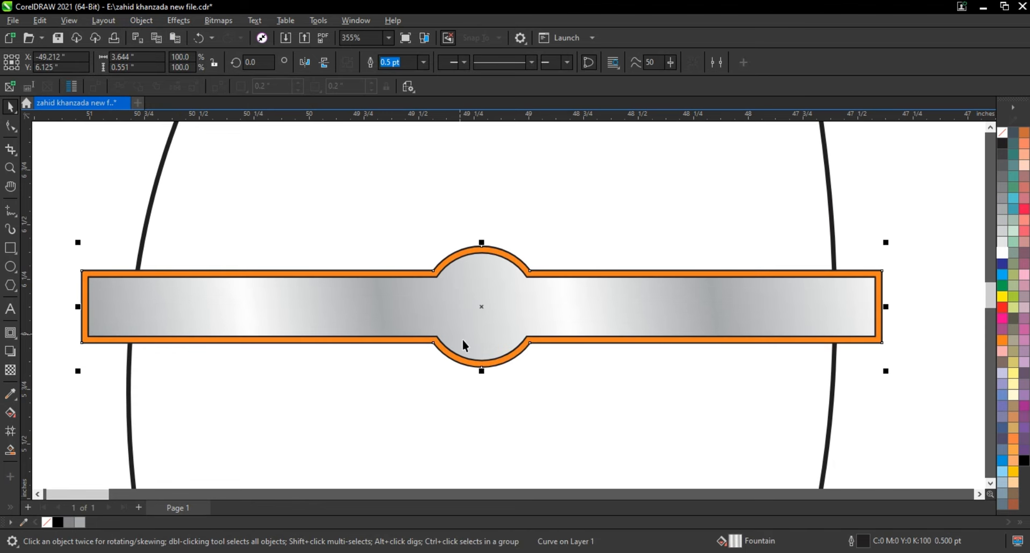
pyautogui.press('g')
pyautogui.moveTo(467, 356); pyautogui.dragTo(474, 271)
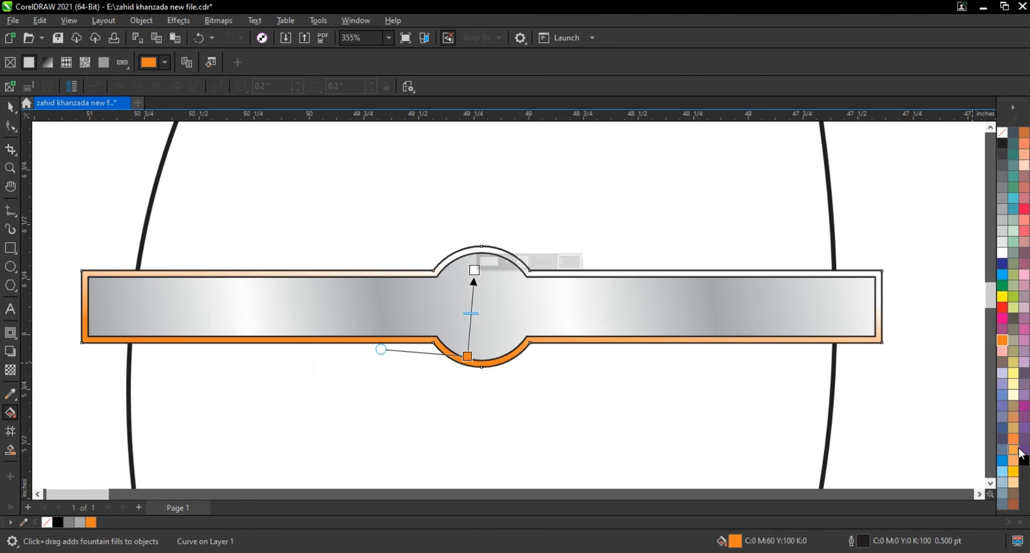
pyautogui.moveTo(1012, 475); pyautogui.dragTo(478, 266)
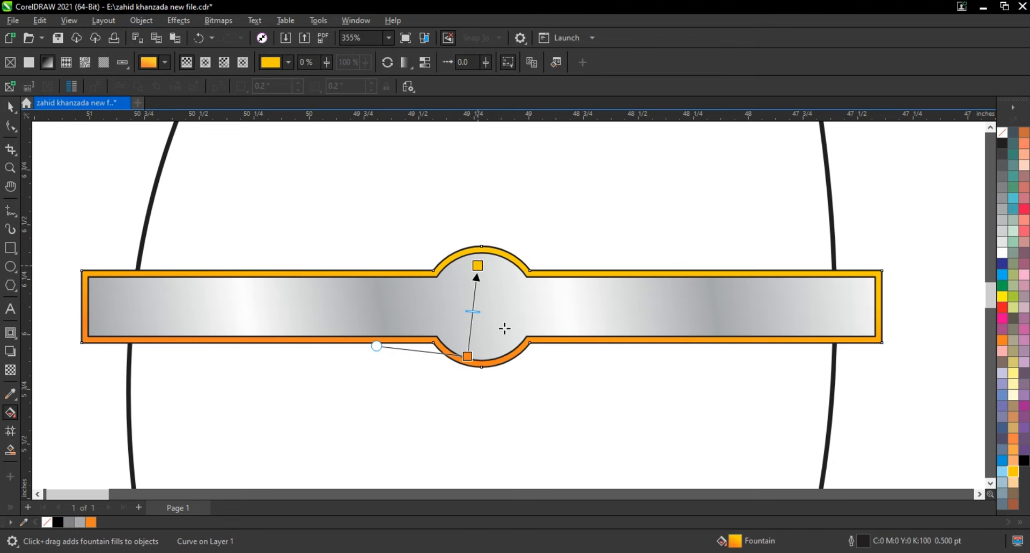
pyautogui.moveTo(466, 356); pyautogui.dragTo(464, 368)
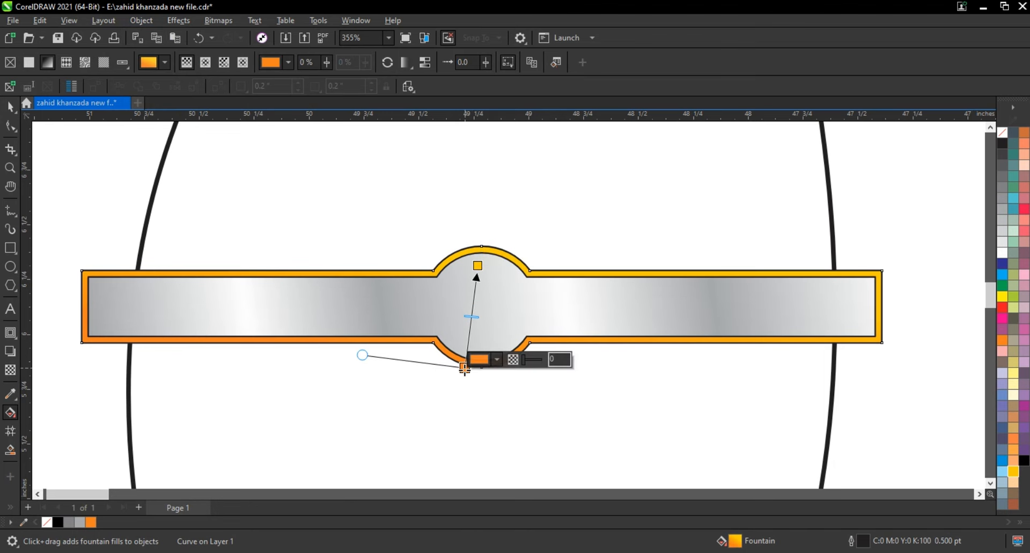
# Step: Remove the outlines from both the silver bar and its orange border shape
pyautogui.click(9, 110)
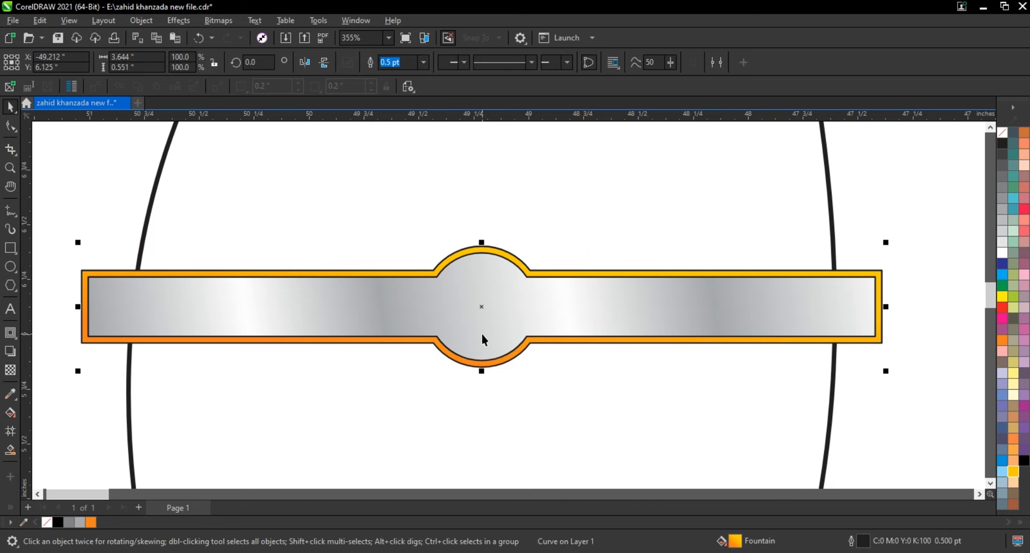
pyautogui.scroll(-2, 481, 333)
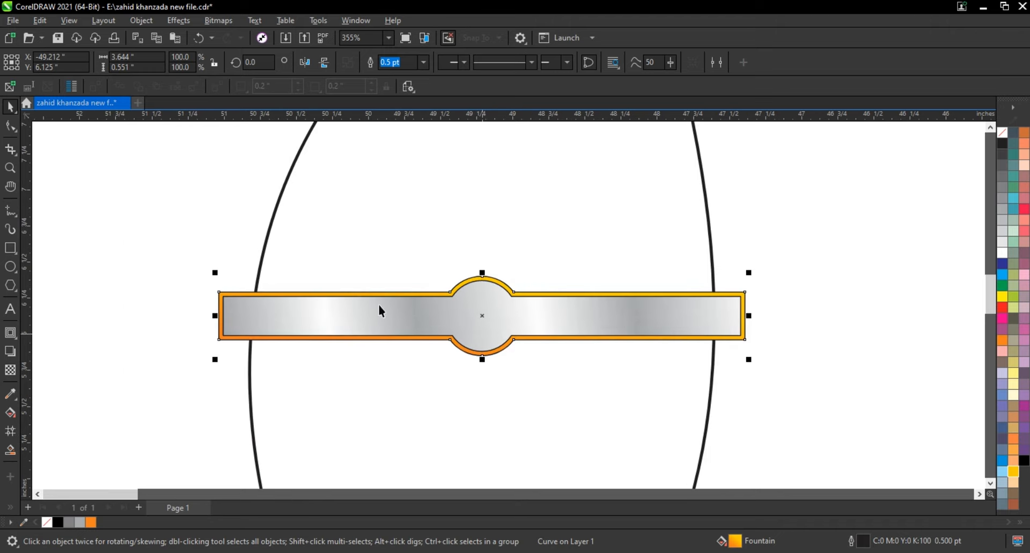
pyautogui.moveTo(131, 244); pyautogui.dragTo(816, 369)
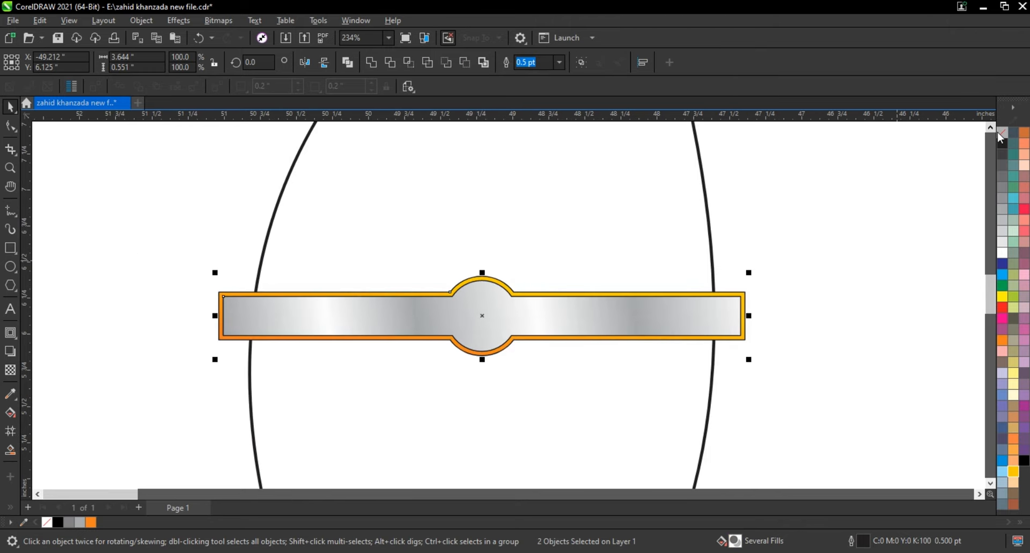
pyautogui.rightClick(1000, 136)
pyautogui.click(984, 144)
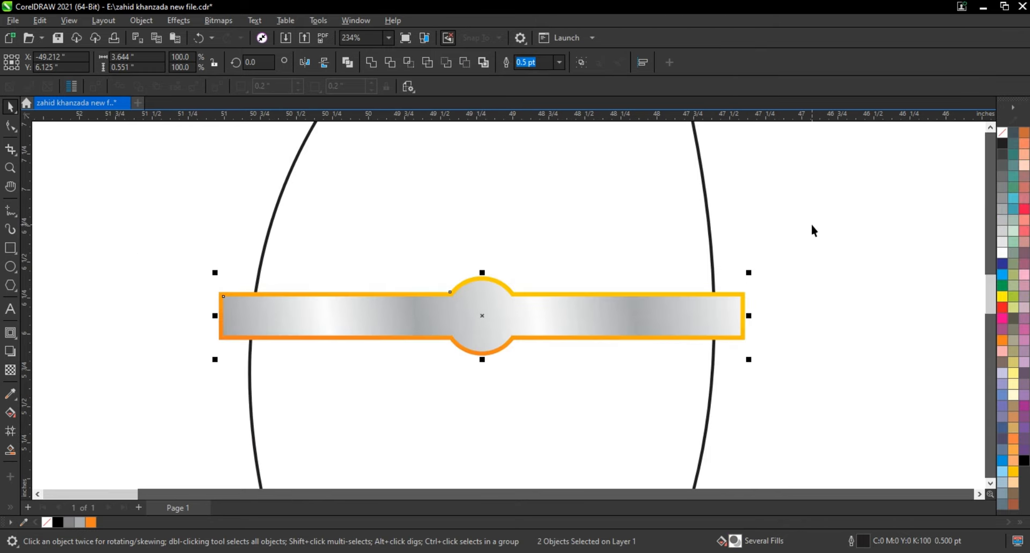
pyautogui.click(765, 251)
# Step: Move the bar with its border horizontally off the traced shape into the empty area on its left
pyautogui.scroll(-5, 754, 280)
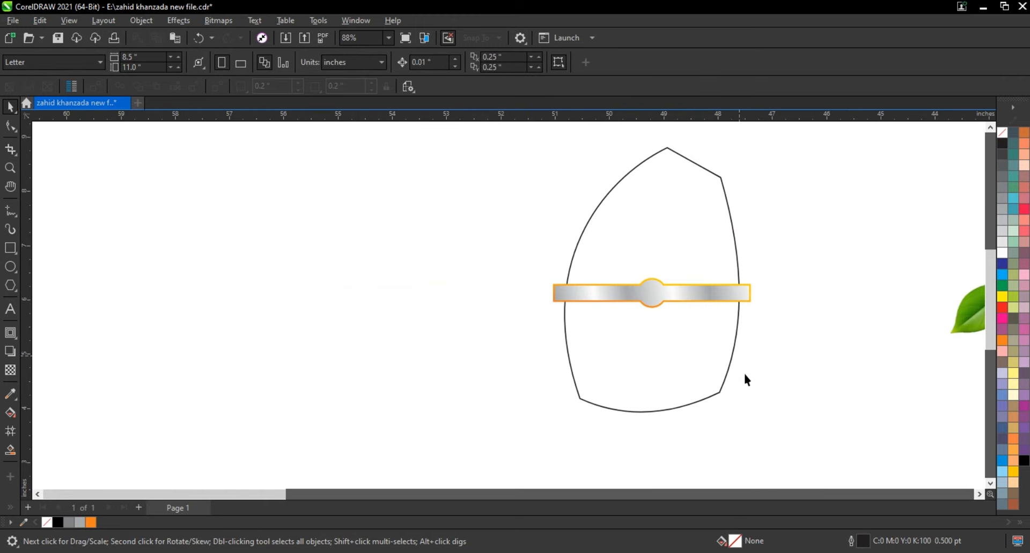
pyautogui.moveTo(536, 202); pyautogui.dragTo(474, 134)
pyautogui.hotkey('shift', 'F2')
pyautogui.click(741, 221)
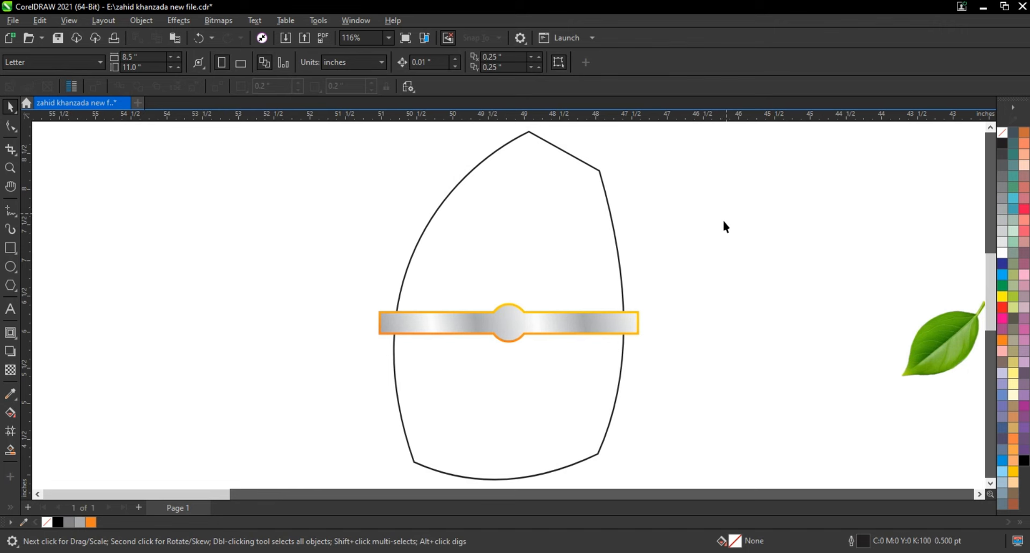
pyautogui.click(503, 323)
pyautogui.moveTo(503, 324); pyautogui.dragTo(211, 328)
pyautogui.click(256, 387)
# Step: Draw a horizontal line about 3.83 inches long across the traced shape, and smart-fill the area above it with blue
pyautogui.click(10, 211)
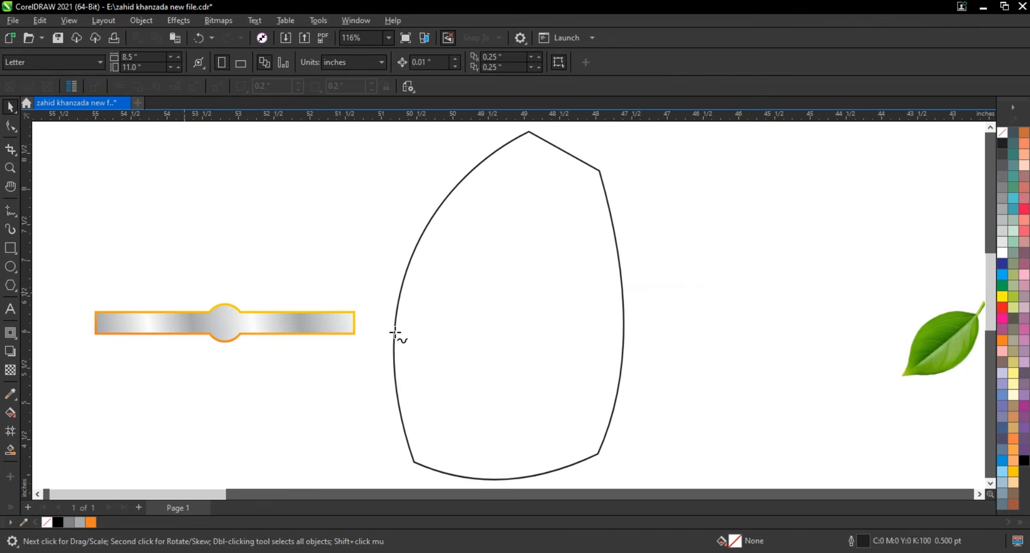
pyautogui.click(368, 324)
pyautogui.click(646, 324)
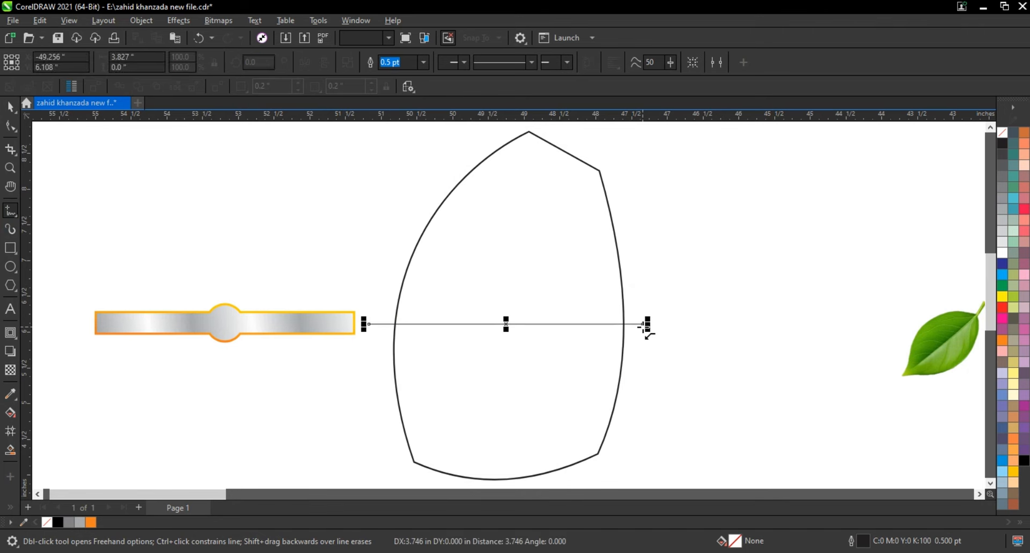
pyautogui.click(10, 450)
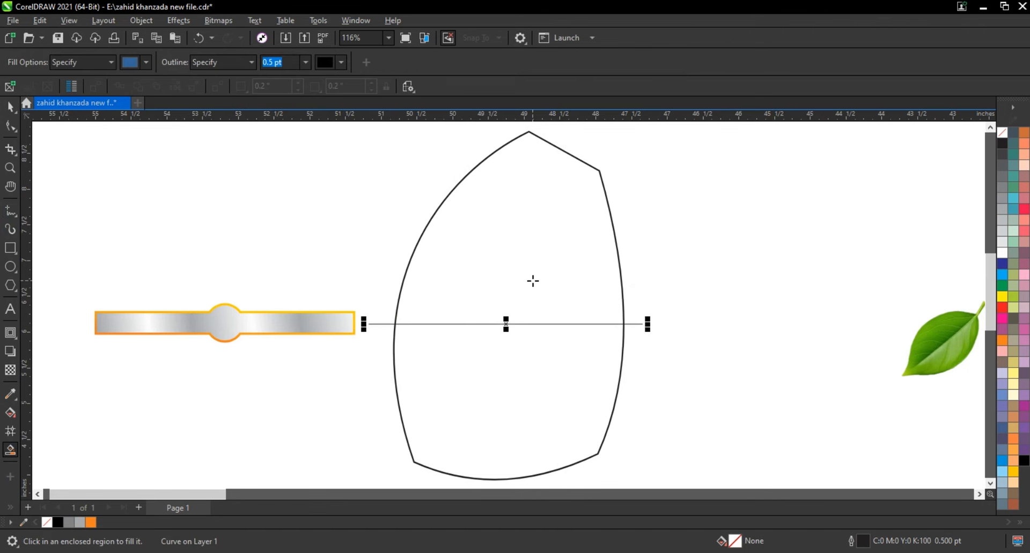
pyautogui.click(530, 280)
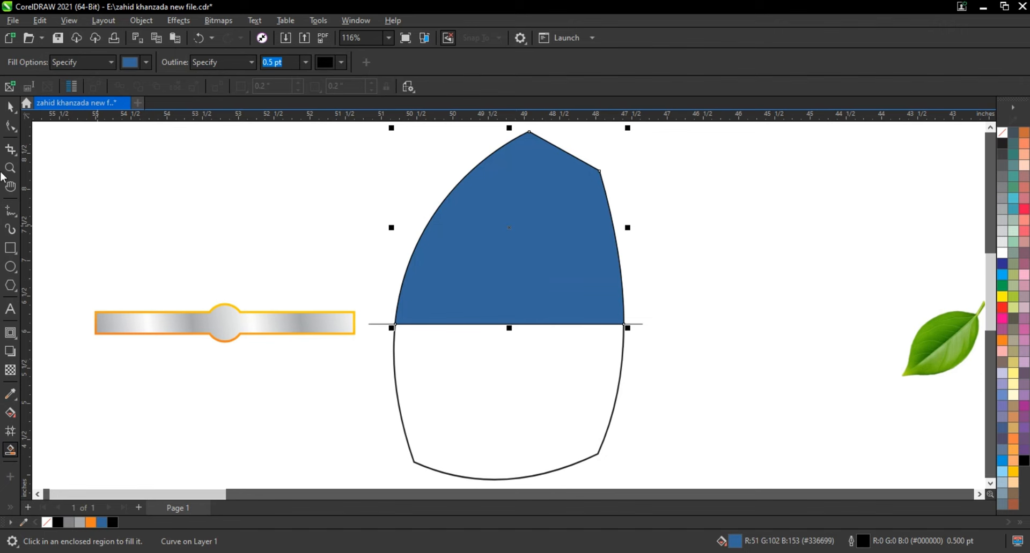
# Step: Delete the horizontal dividing line across the traced shape
pyautogui.click(11, 107)
pyautogui.click(642, 324)
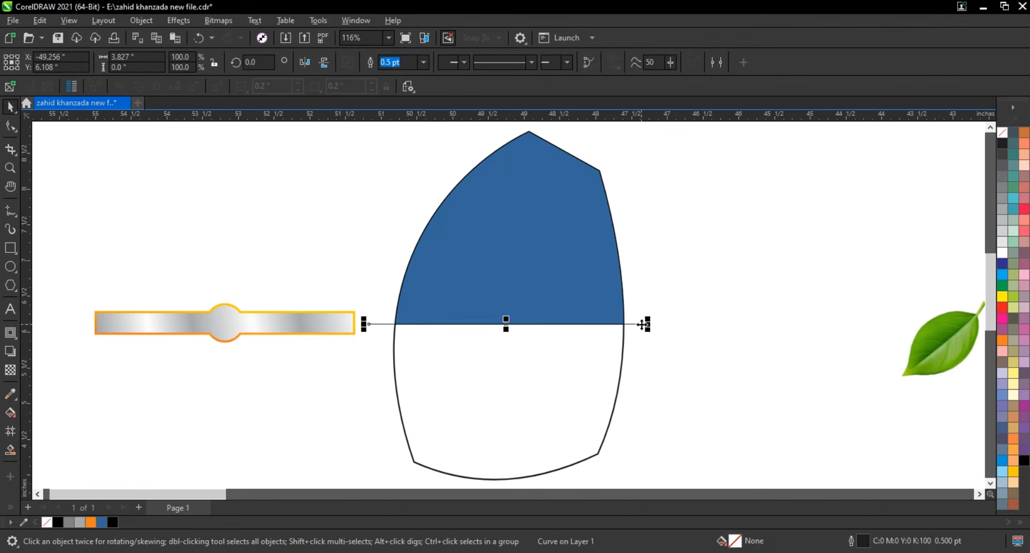
pyautogui.press('Delete')
# Step: Centre the bar and its border horizontally on the traced shape, and bring them to the front
pyautogui.moveTo(384, 377); pyautogui.dragTo(384, 378)
pyautogui.keyDown('shift'); pyautogui.click(476, 343); pyautogui.keyUp('shift')
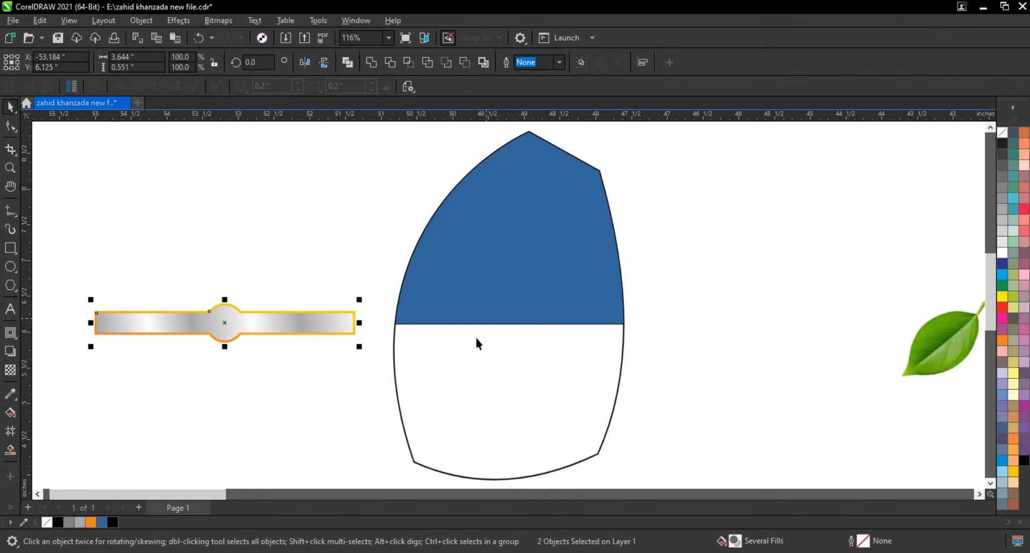
pyautogui.press('c')
pyautogui.click(352, 354)
pyautogui.moveTo(338, 287); pyautogui.dragTo(663, 359)
pyautogui.hotkey('shift', 'pageup')
# Step: Change the fill of the traced shape's upper section to orange
pyautogui.click(593, 281)
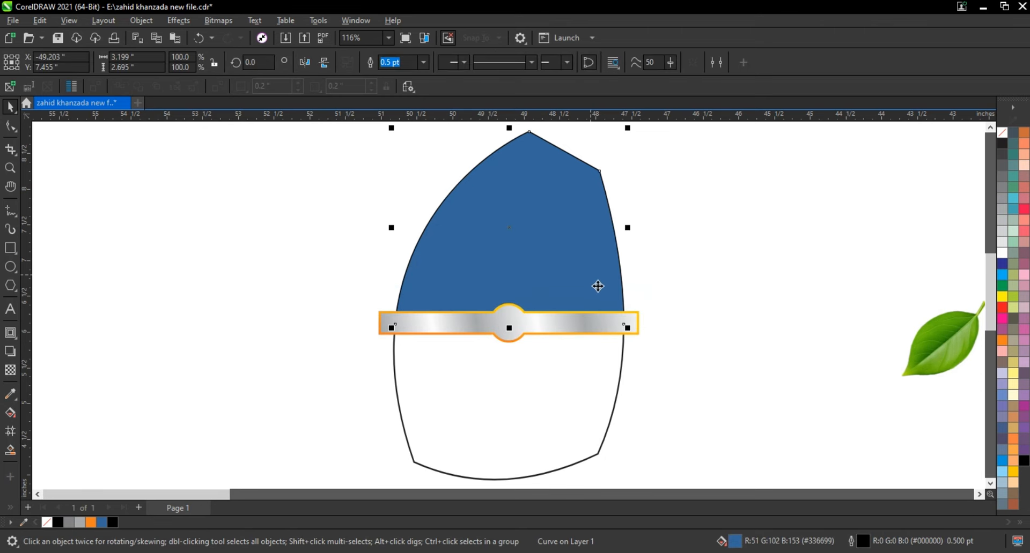
pyautogui.click(1002, 341)
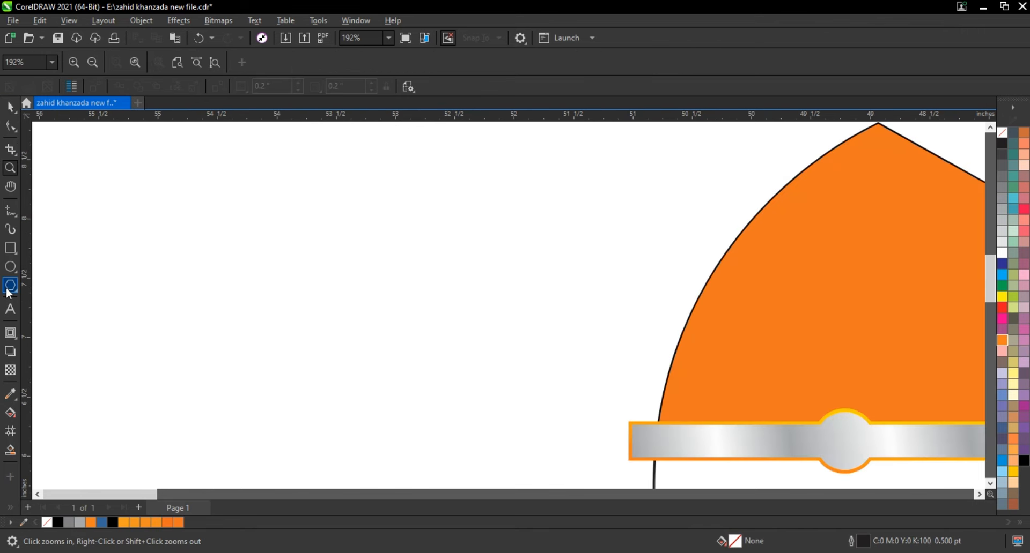
# Step: Draw a downward-pointing three-sided polygon about 1.49 by 1.29 inches in the empty area beside the traced shape
pyautogui.click(7, 290)
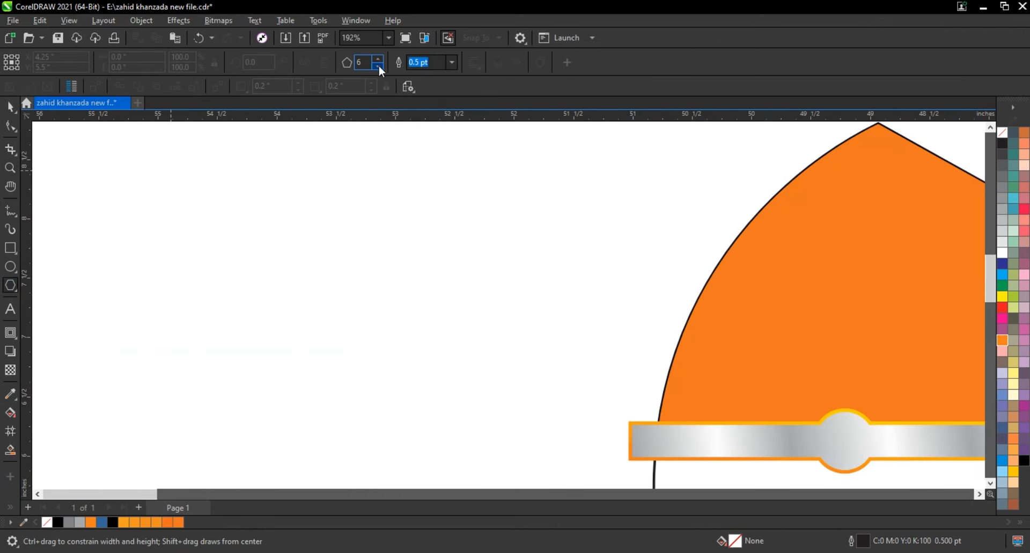
pyautogui.click(379, 66)
pyautogui.moveTo(313, 227); pyautogui.dragTo(354, 322)
pyautogui.click(10, 106)
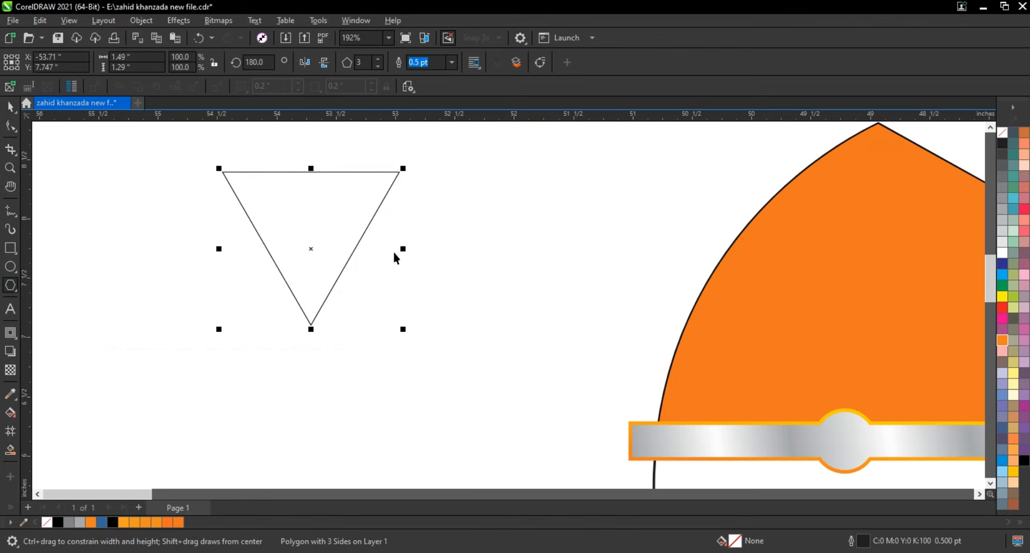
# Step: Narrow the triangle around its centre and add a slimmer copy inside, forming a spike pair about 0.206 by 2.062 inches
pyautogui.moveTo(403, 250); pyautogui.dragTo(321, 250)
pyautogui.moveTo(323, 248); pyautogui.dragTo(320, 249)
pyautogui.rightClick(320, 249)
pyautogui.moveTo(265, 157); pyautogui.dragTo(311, 421)
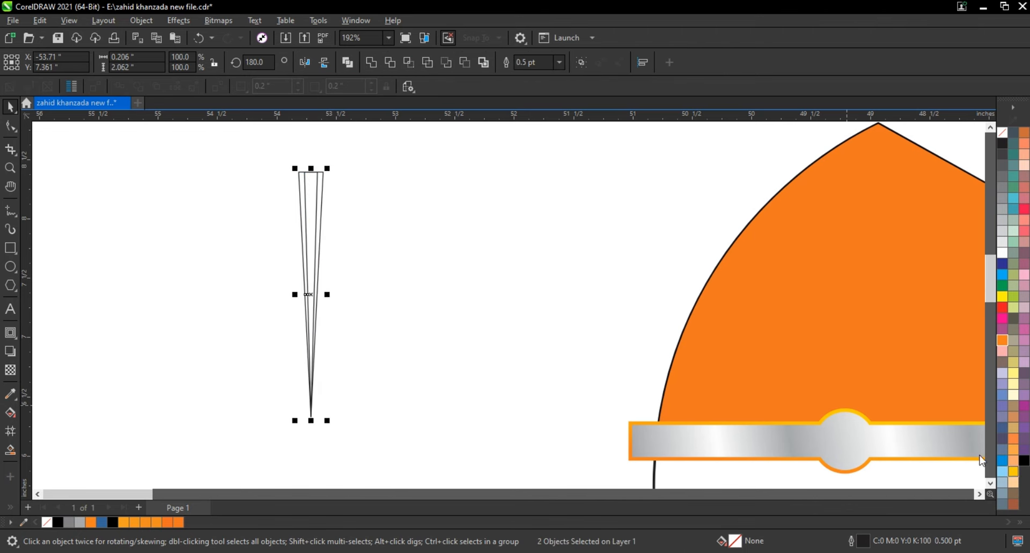
# Step: Fill both triangles with gold (C0 M20 Y100 K0) and fade them toward their wide end with a fountain transparency
pyautogui.click(1012, 473)
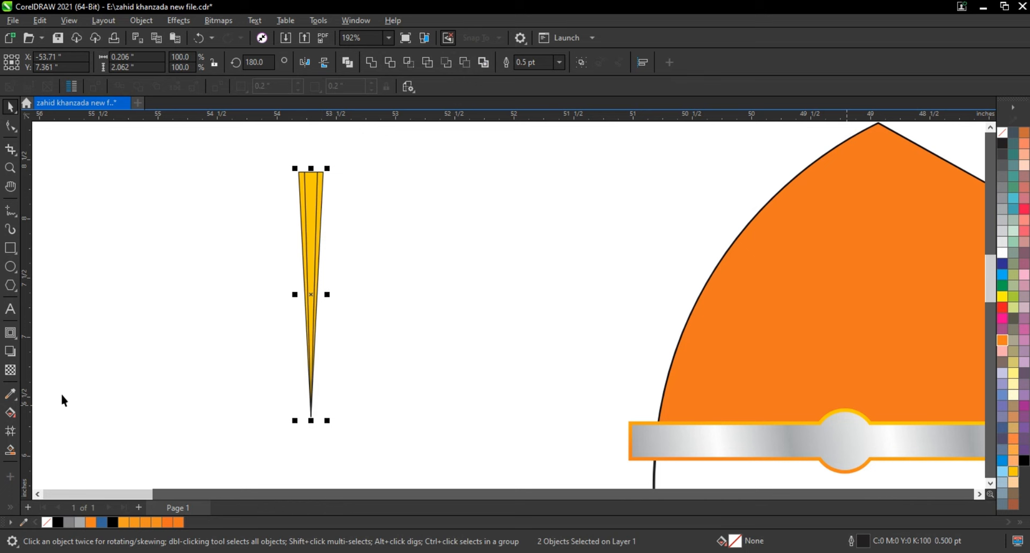
pyautogui.click(10, 370)
pyautogui.moveTo(310, 362); pyautogui.dragTo(306, 184)
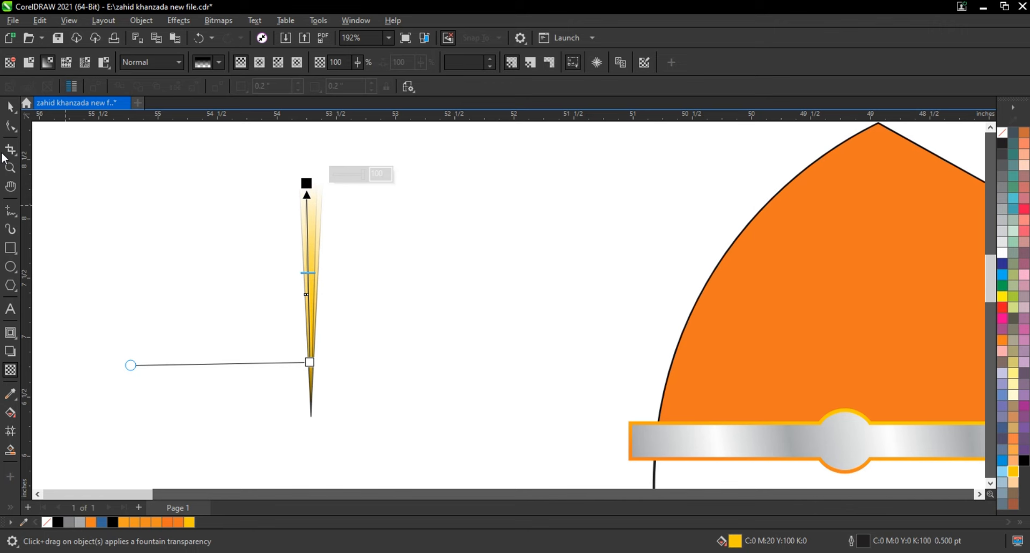
# Step: Remove the outline from both triangles
pyautogui.click(10, 106)
pyautogui.rightClick(1004, 136)
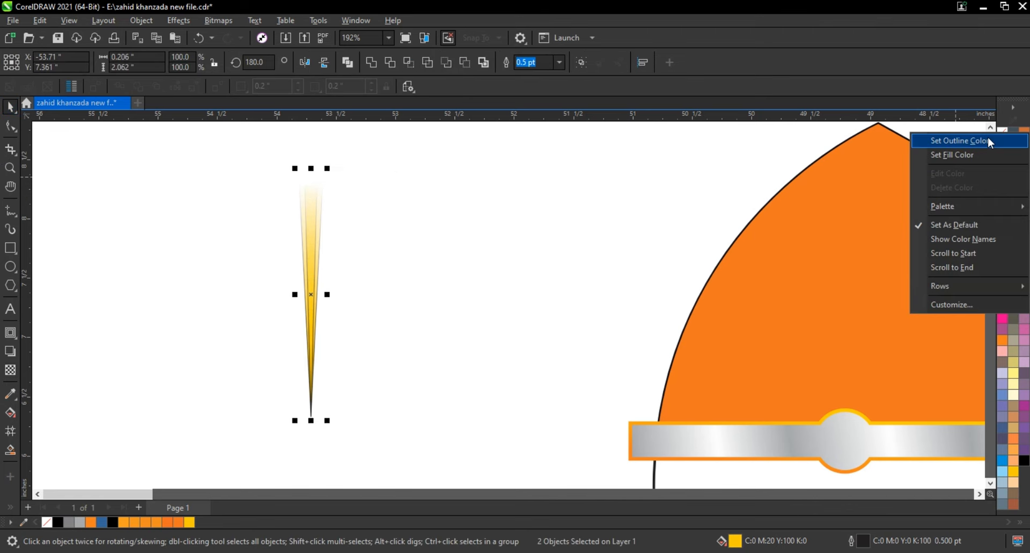
pyautogui.click(987, 138)
pyautogui.click(363, 252)
# Step: Adjust the widths of the nested triangles to form a fading ray about 0.286 inches wide
pyautogui.click(314, 236)
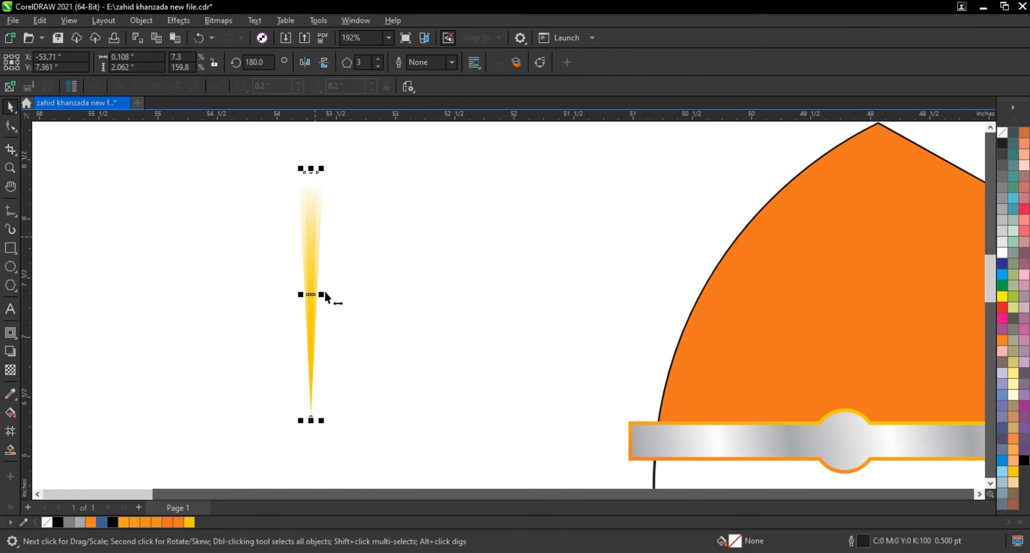
pyautogui.moveTo(321, 295); pyautogui.dragTo(323, 297)
pyautogui.click(345, 275)
pyautogui.click(313, 225)
pyautogui.moveTo(311, 169); pyautogui.dragTo(312, 188)
pyautogui.click(339, 273)
pyautogui.hotkey('ctrl', 'z')
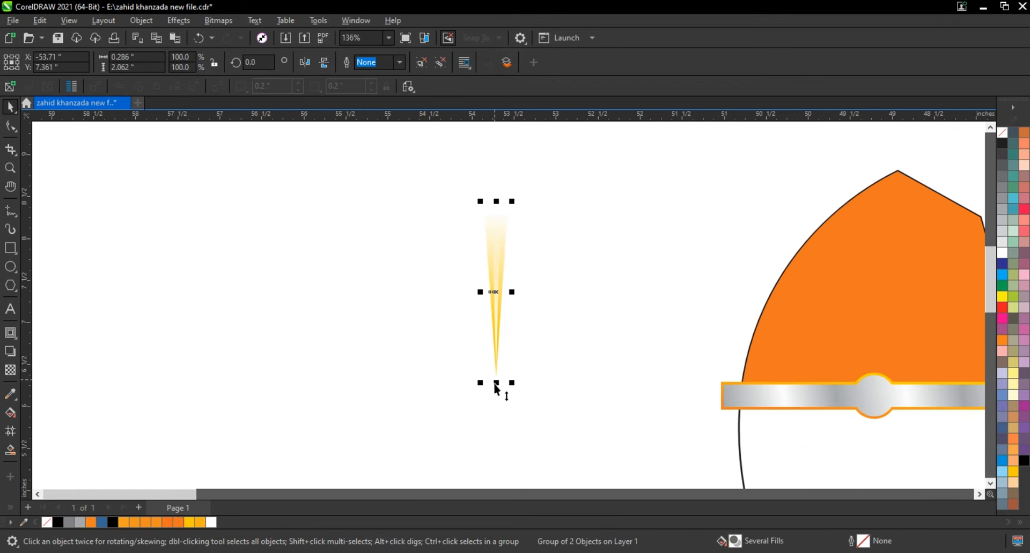
# Step: Add a vertically mirrored copy of the ray beneath it, tip to tip, and group it with the original
pyautogui.moveTo(496, 384); pyautogui.dragTo(483, 401)
pyautogui.rightClick(483, 401)
pyautogui.keyDown('shift'); pyautogui.click(496, 287); pyautogui.keyUp('shift')
pyautogui.hotkey('ctrl', 'g')
# Step: Create a copy of the ray pair rotated 15 degrees clockwise around its centre
pyautogui.click(507, 224)
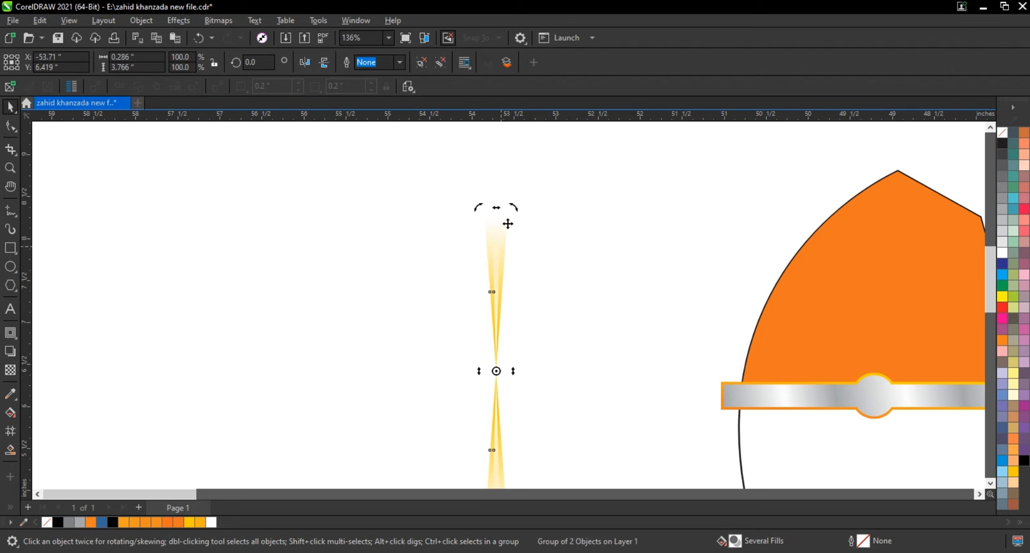
pyautogui.moveTo(513, 208); pyautogui.dragTo(548, 248)
pyautogui.rightClick(548, 249)
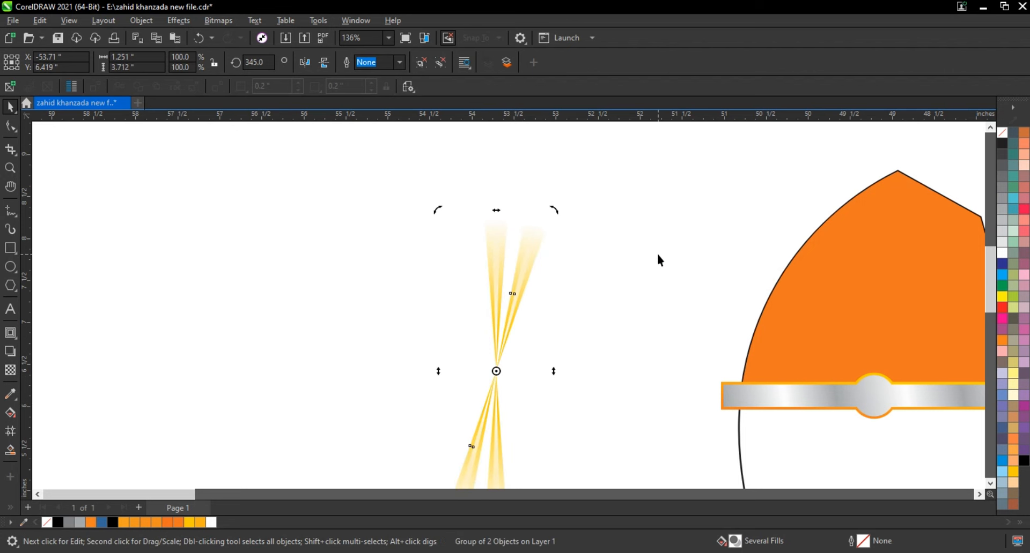
# Step: Repeat the rotated ray copy ten times to complete the circular sunburst, and group all the rays
pyautogui.hotkey('ctrl', 'r')
pyautogui.hotkey('ctrl', 'r')
pyautogui.hotkey('ctrl', 'r')
pyautogui.hotkey('ctrl', 'r')
pyautogui.hotkey('ctrl', 'r')
pyautogui.hotkey('ctrl', 'r')
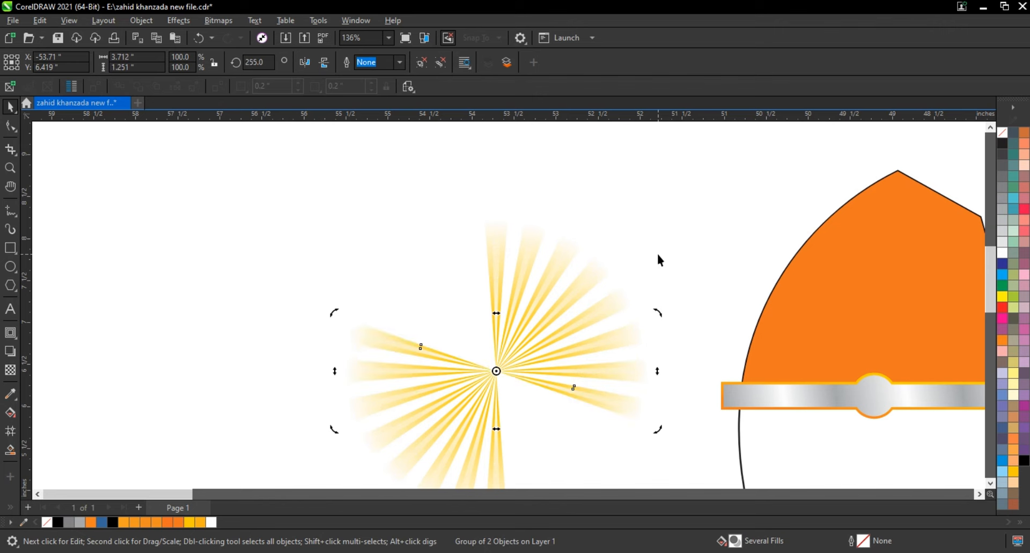
pyautogui.hotkey('ctrl', 'r')
pyautogui.hotkey('ctrl', 'r')
pyautogui.hotkey('ctrl', 'r')
pyautogui.hotkey('ctrl', 'r')
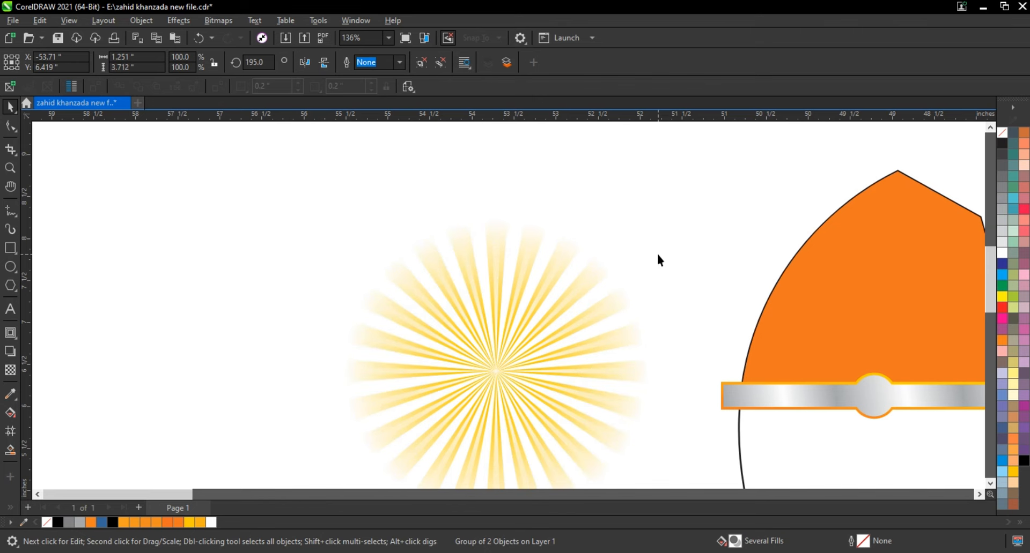
pyautogui.scroll(-2, 304, 230)
pyautogui.moveTo(219, 188); pyautogui.dragTo(549, 456)
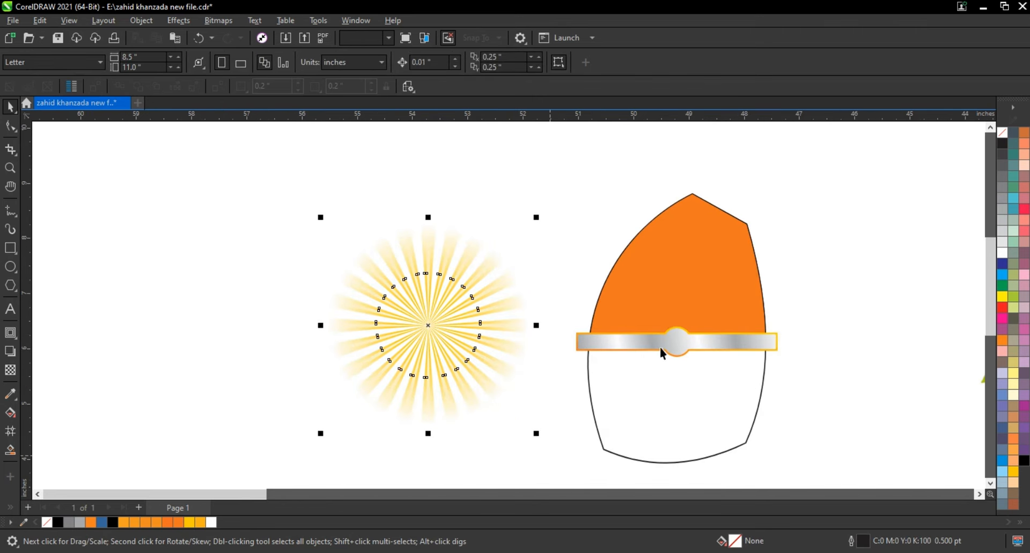
# Step: Change the fill of the traced shape's upper section to gold and shift its hue slightly toward orange
pyautogui.click(659, 304)
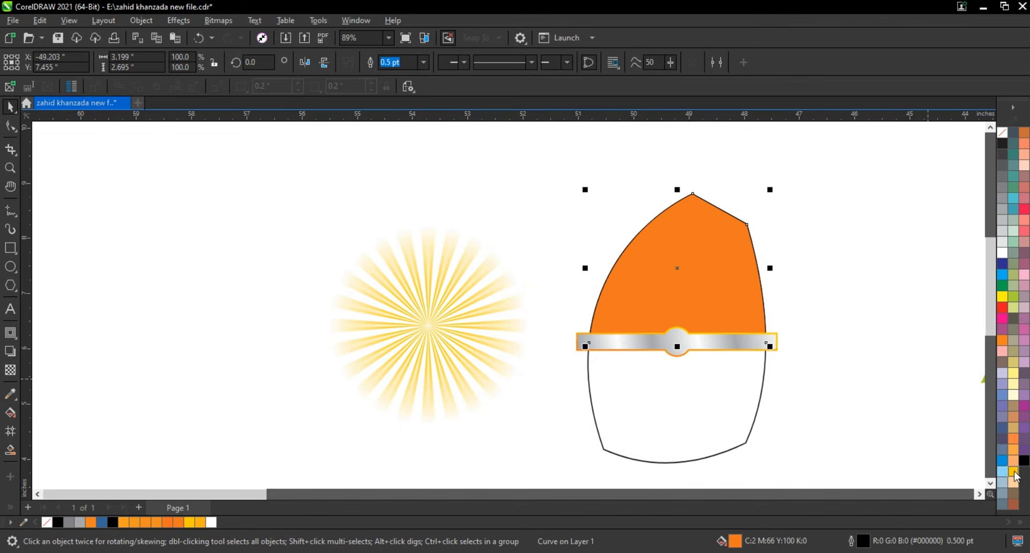
pyautogui.click(1013, 473)
pyautogui.click(10, 413)
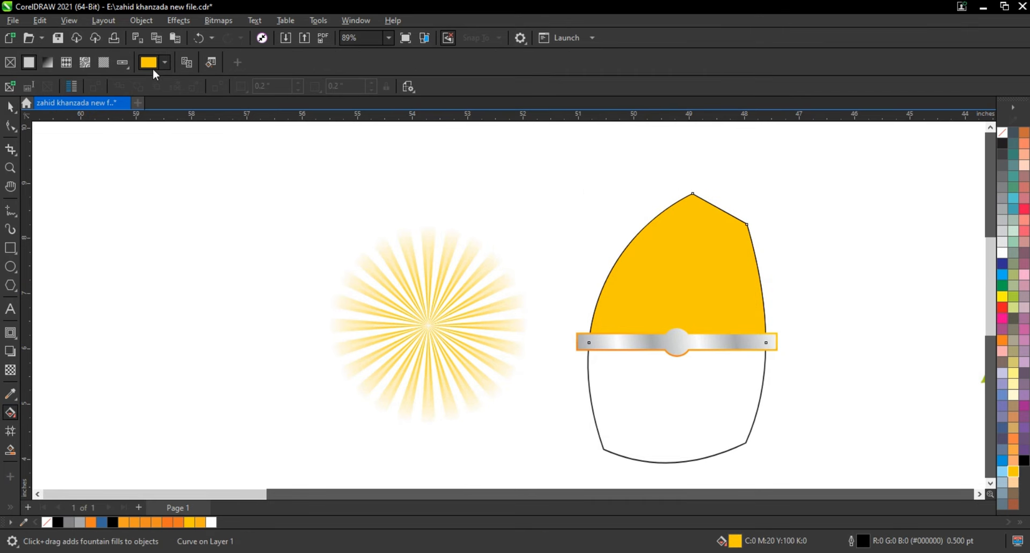
pyautogui.click(153, 67)
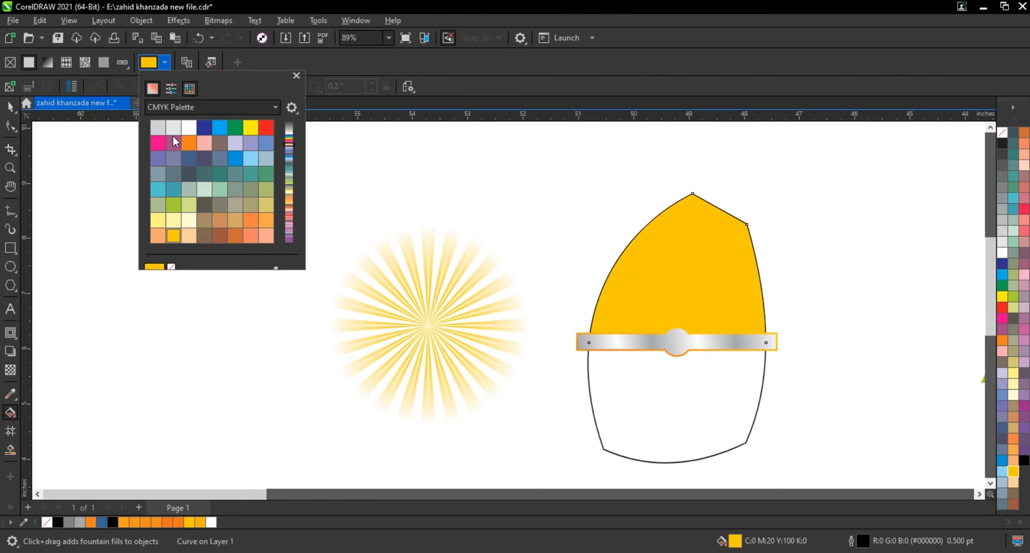
pyautogui.click(157, 219)
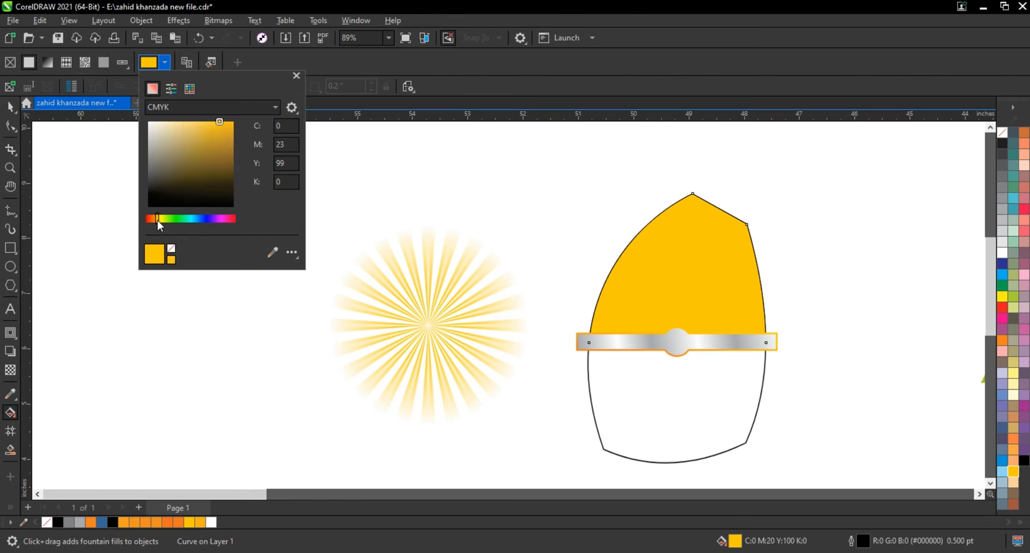
pyautogui.moveTo(157, 221); pyautogui.dragTo(157, 221)
# Step: Move the sunburst onto the traced shape's upper section and enlarge it to about 4.583 inches wide
pyautogui.click(10, 107)
pyautogui.click(490, 350)
pyautogui.moveTo(430, 326); pyautogui.dragTo(687, 296)
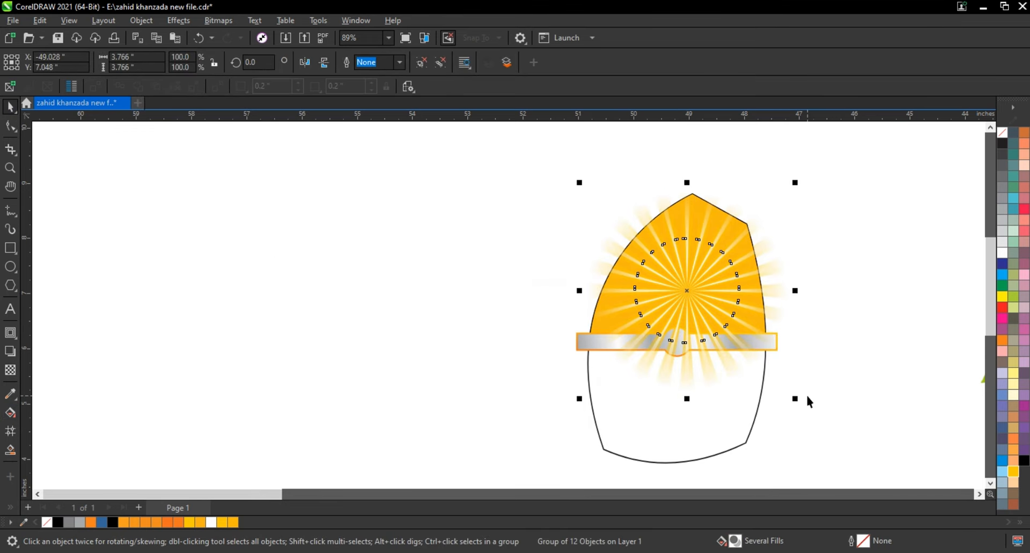
pyautogui.moveTo(794, 404); pyautogui.dragTo(815, 423)
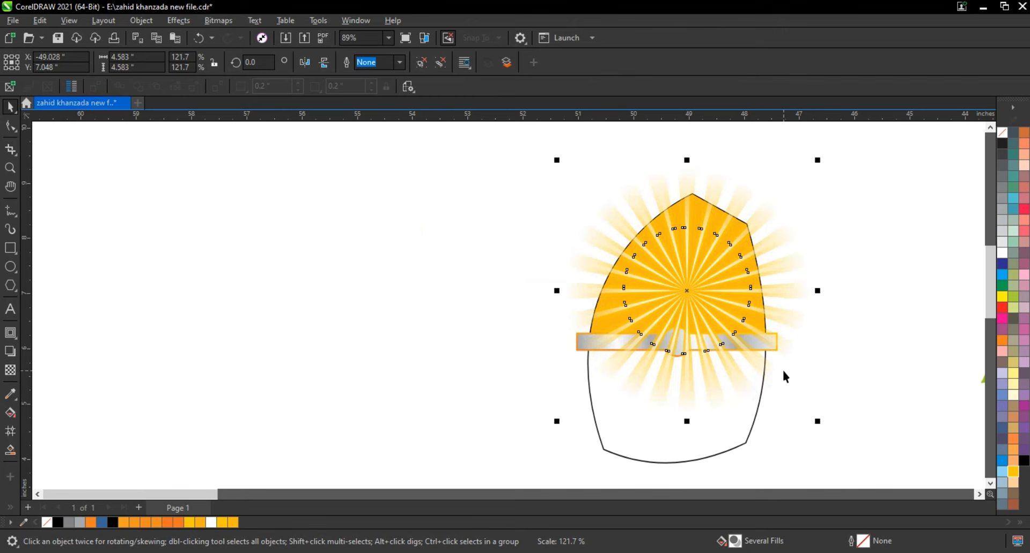
# Step: Recolour the sunburst gold (C0 M20 Y100 K0), and enlarge it to about 4.733 inches while refining its position over the upper section
pyautogui.hotkey('shift', 'F2')
pyautogui.moveTo(517, 311); pyautogui.dragTo(519, 308)
pyautogui.click(1013, 474)
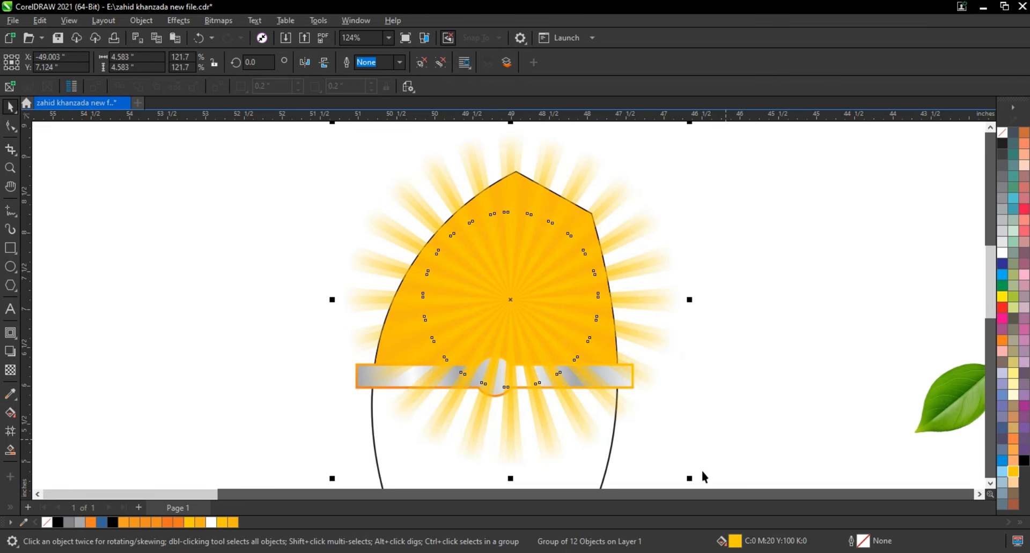
pyautogui.moveTo(691, 483); pyautogui.dragTo(701, 490)
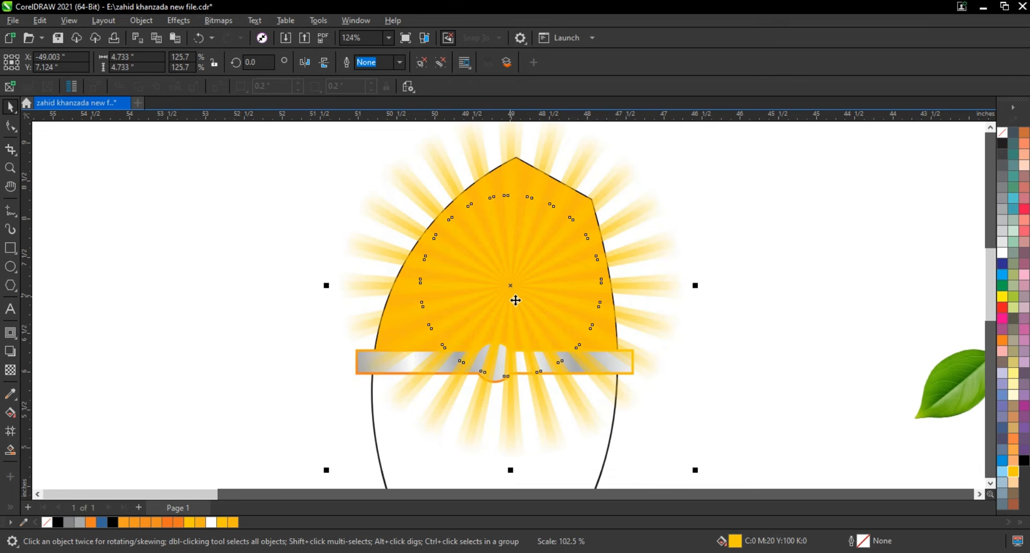
pyautogui.moveTo(508, 287); pyautogui.dragTo(507, 283)
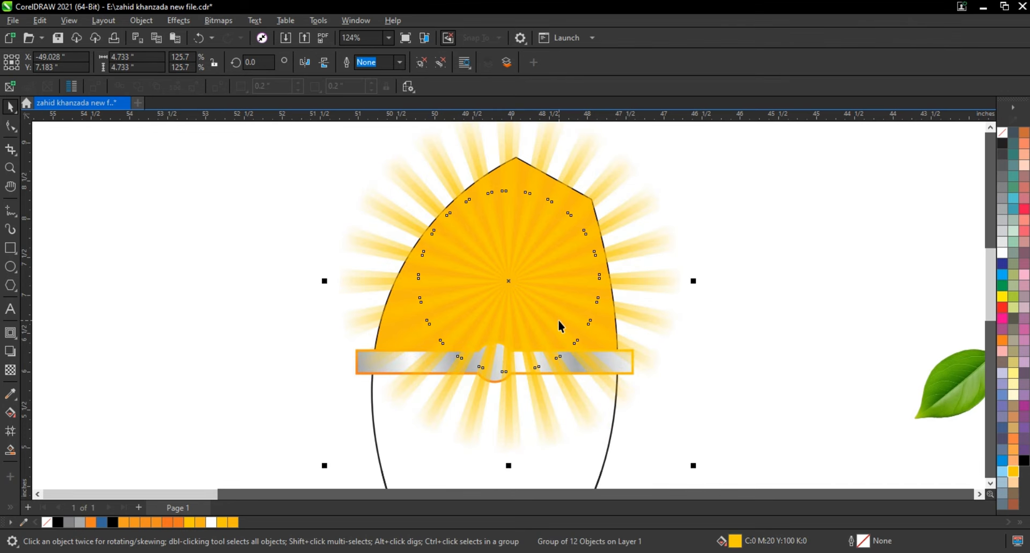
# Step: Send the sunburst back in the stacking order and PowerClip it inside the traced shape's gold upper section
pyautogui.hotkey('ctrl', 'pagedown')
pyautogui.rightClick(652, 247)
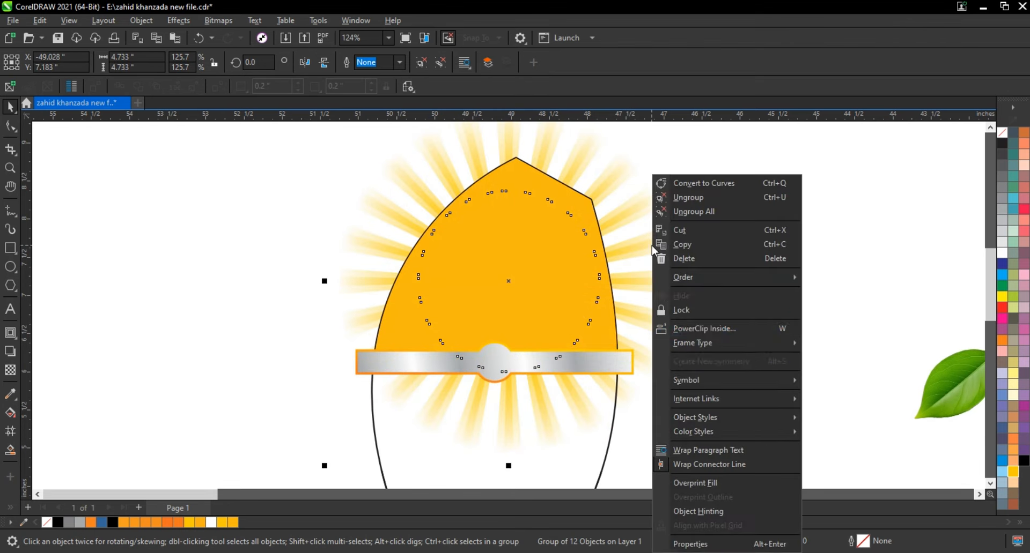
pyautogui.click(699, 330)
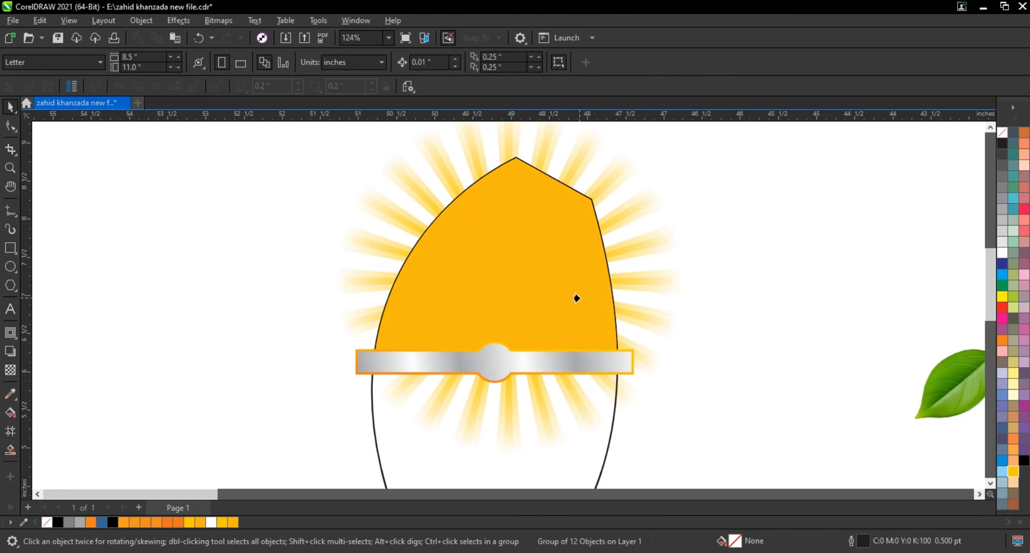
pyautogui.click(576, 298)
pyautogui.click(757, 258)
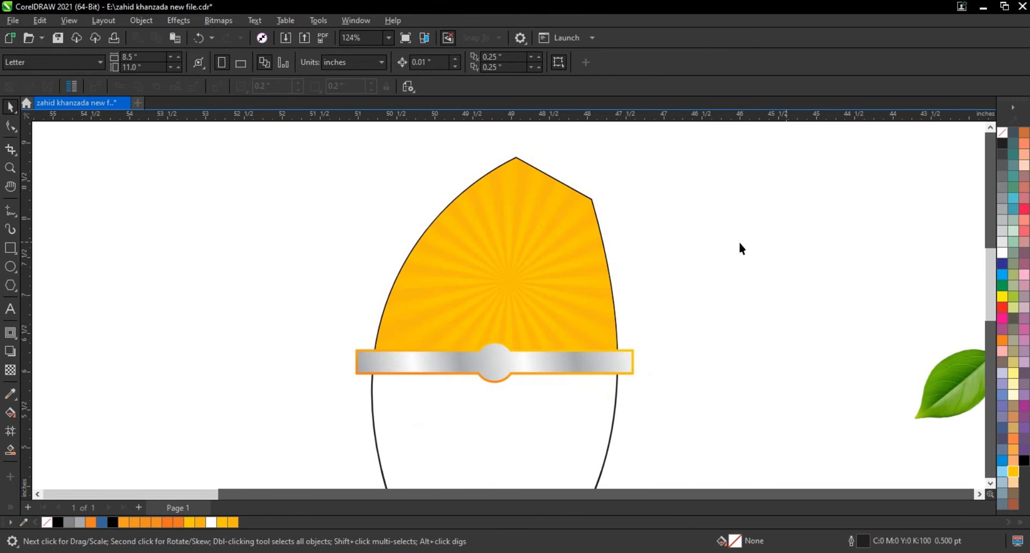
# Step: Draw a straight diagonal line about 3.16 inches long from the shape's upper corner down to its opposite curved edge
pyautogui.click(10, 212)
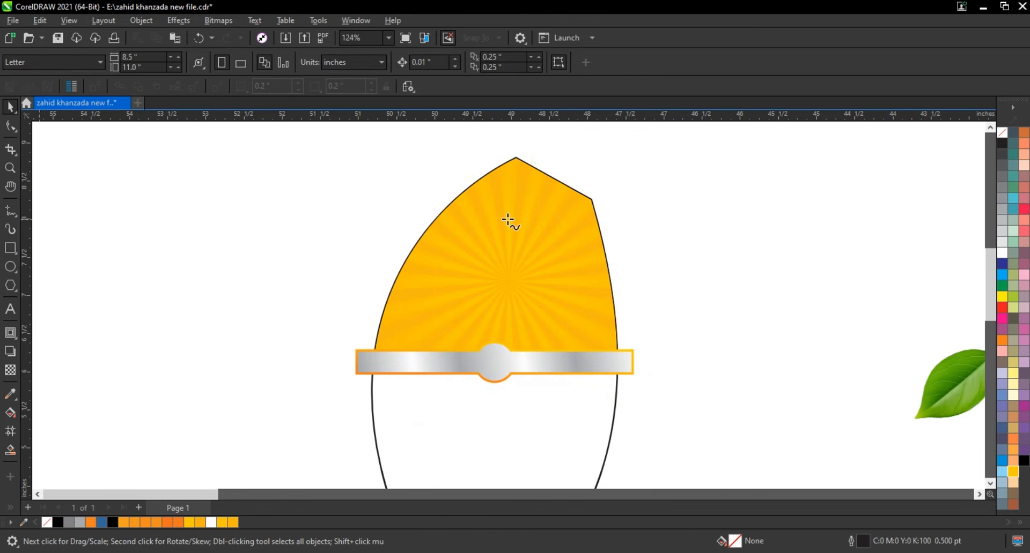
pyautogui.click(595, 194)
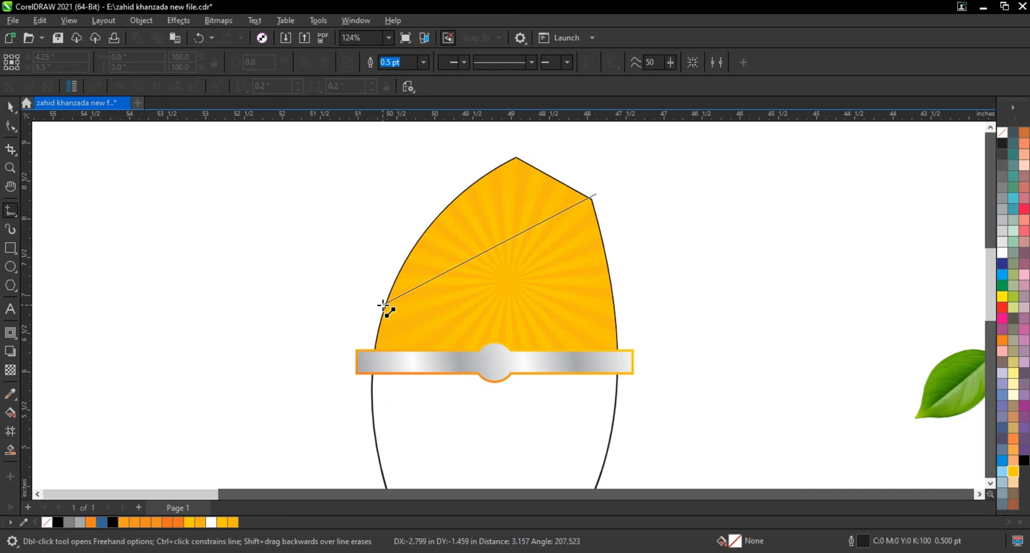
pyautogui.click(383, 305)
# Step: Convert the diagonal line to a curve, bow it upward, and extend both ends slightly beyond the shape's outline
pyautogui.click(10, 132)
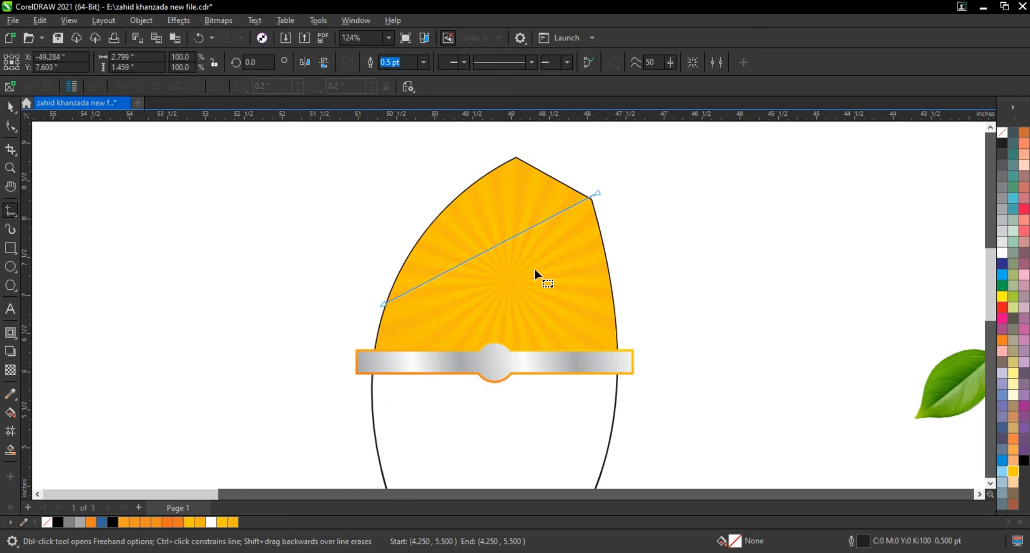
pyautogui.moveTo(234, 161); pyautogui.dragTo(646, 321)
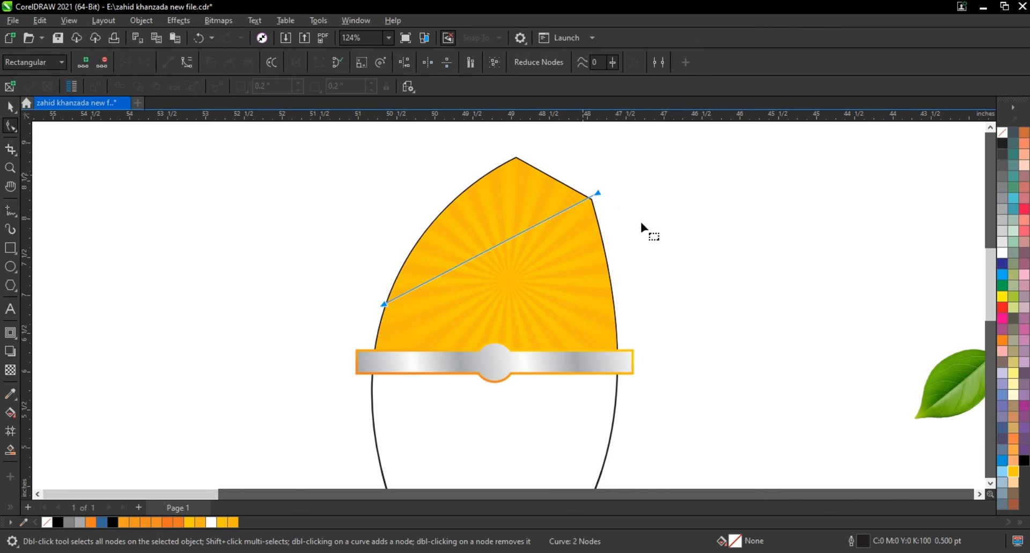
pyautogui.moveTo(598, 192); pyautogui.dragTo(599, 194)
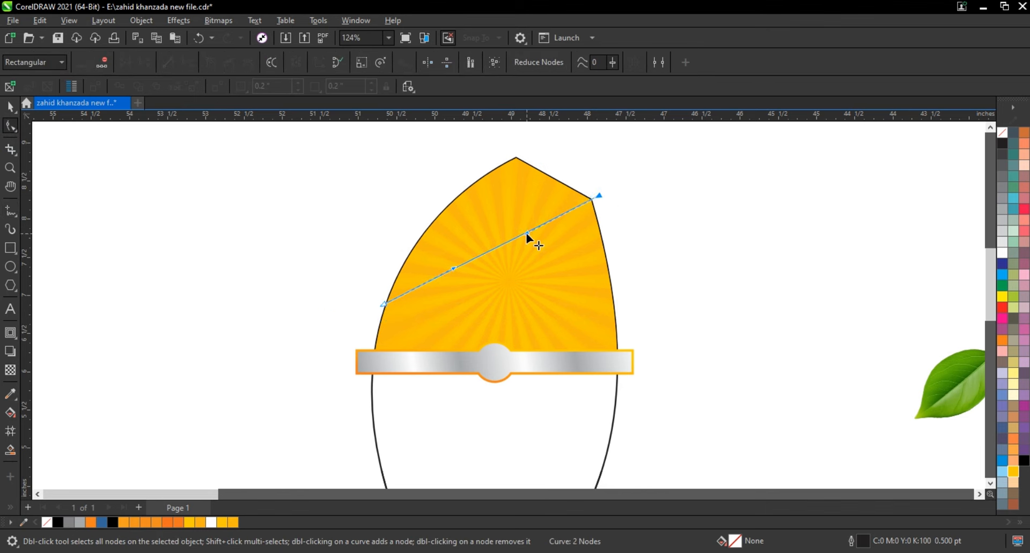
pyautogui.moveTo(525, 230); pyautogui.dragTo(520, 217)
pyautogui.moveTo(453, 269); pyautogui.dragTo(439, 241)
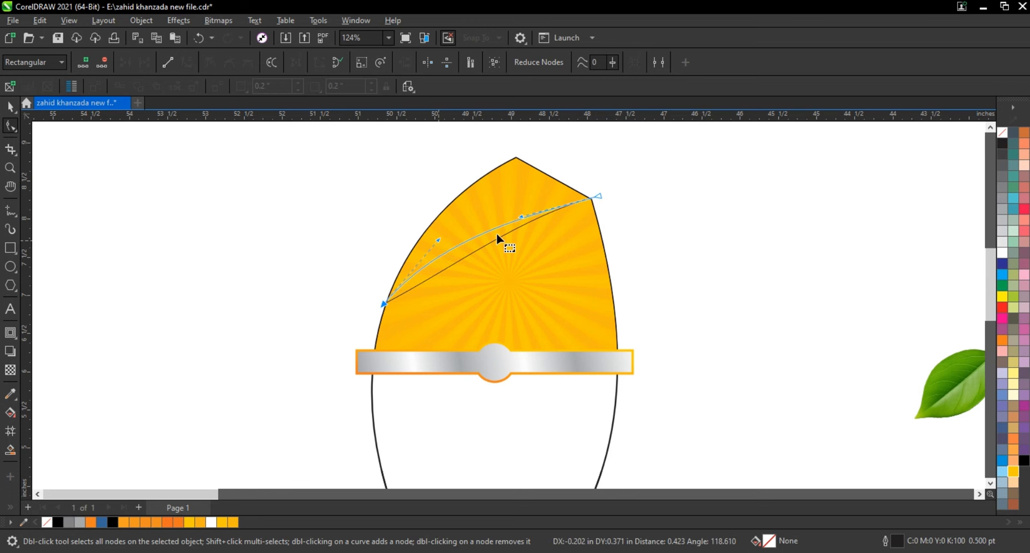
pyautogui.moveTo(520, 217); pyautogui.dragTo(520, 210)
pyautogui.moveTo(600, 195); pyautogui.dragTo(604, 197)
pyautogui.moveTo(380, 305); pyautogui.dragTo(378, 306)
pyautogui.moveTo(436, 243); pyautogui.dragTo(430, 236)
pyautogui.moveTo(522, 213); pyautogui.dragTo(524, 202)
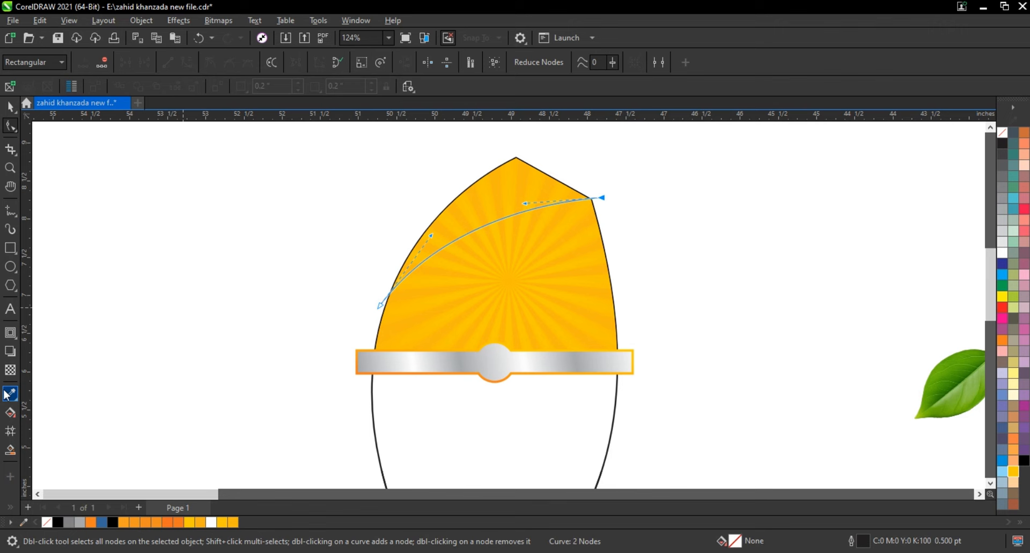
# Step: Smart-fill the area above the curve with blue (#336699), and delete the curved dividing line
pyautogui.click(10, 449)
pyautogui.click(517, 199)
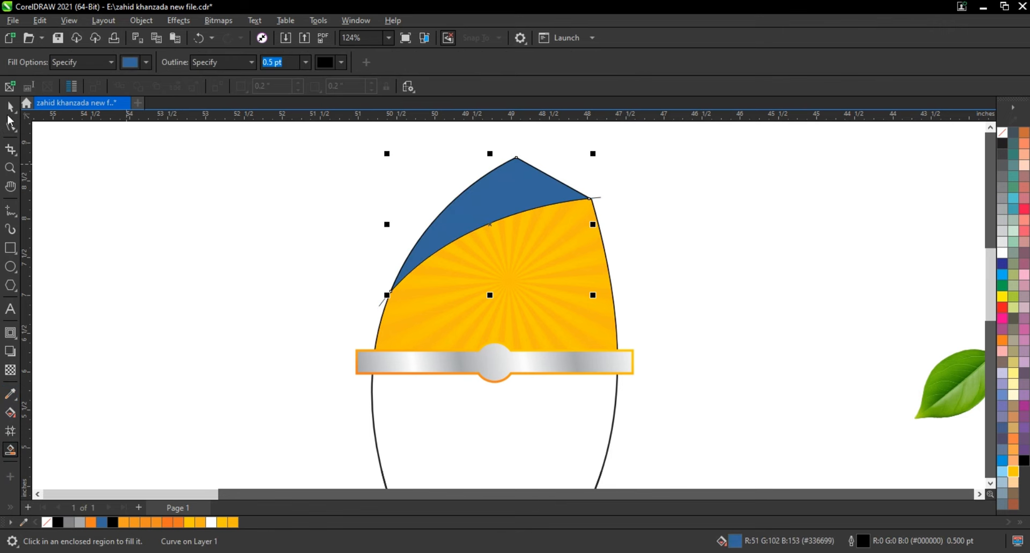
pyautogui.press('space')
pyautogui.click(466, 233)
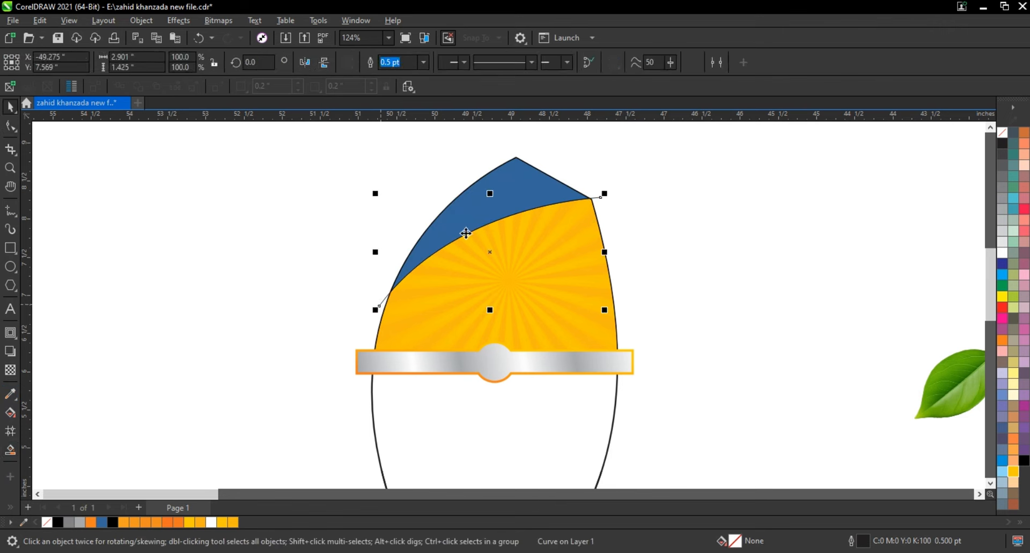
pyautogui.press('Delete')
# Step: Change the fill of the blue tip section to green
pyautogui.click(445, 240)
pyautogui.click(1002, 286)
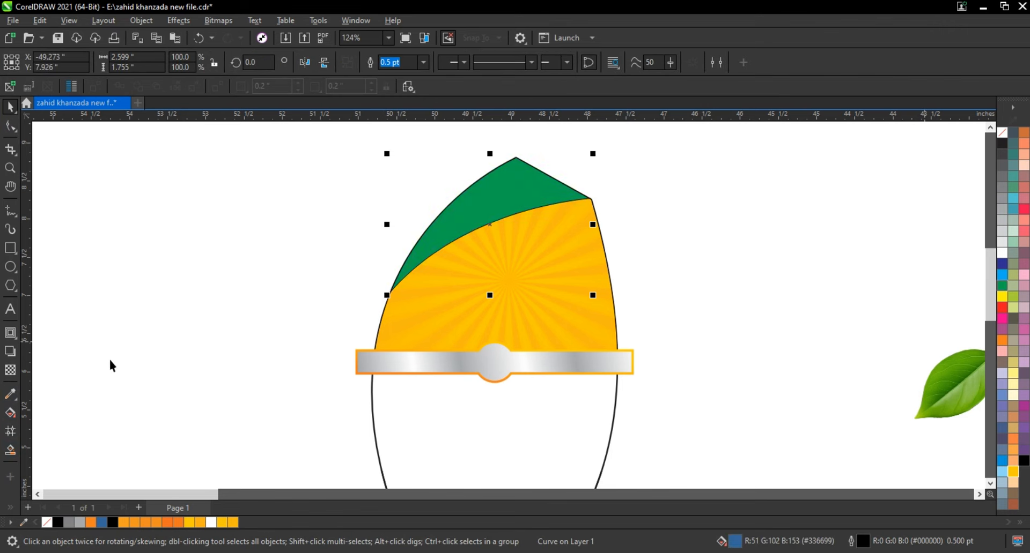
# Step: Mix darker and lighter green shades for the tip's fill, finishing on C78 M0 Y84 K0
pyautogui.click(9, 412)
pyautogui.click(149, 62)
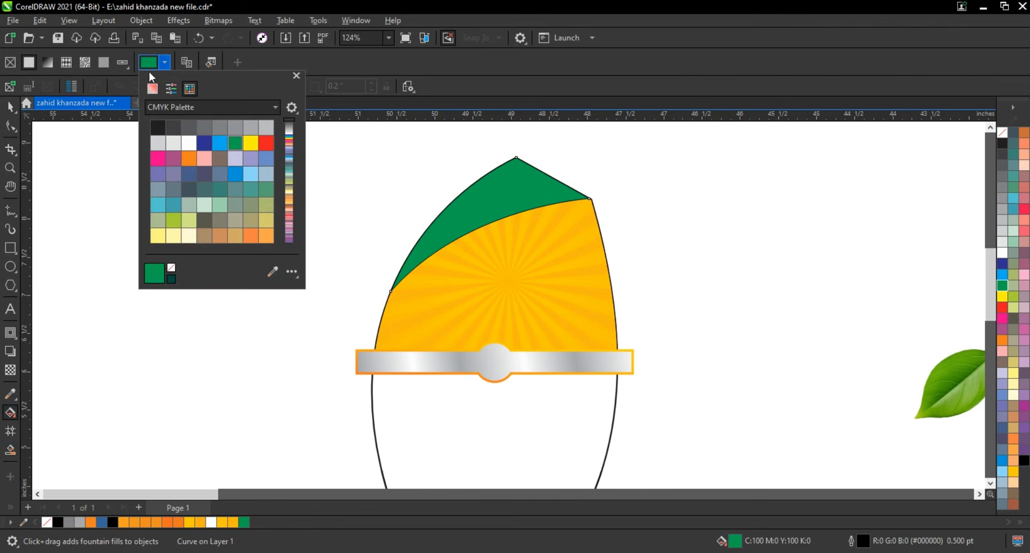
pyautogui.click(152, 88)
pyautogui.click(231, 166)
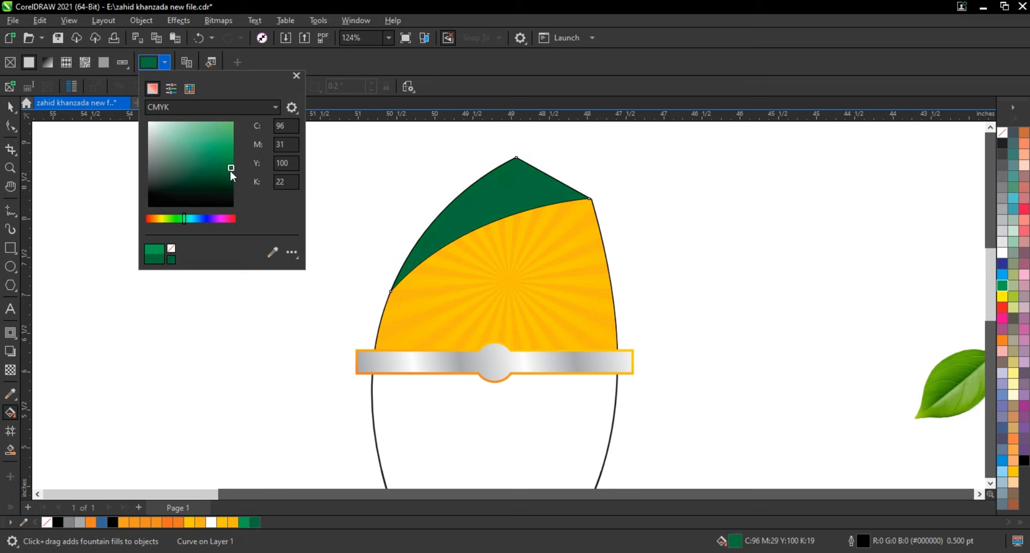
pyautogui.click(224, 134)
pyautogui.click(229, 146)
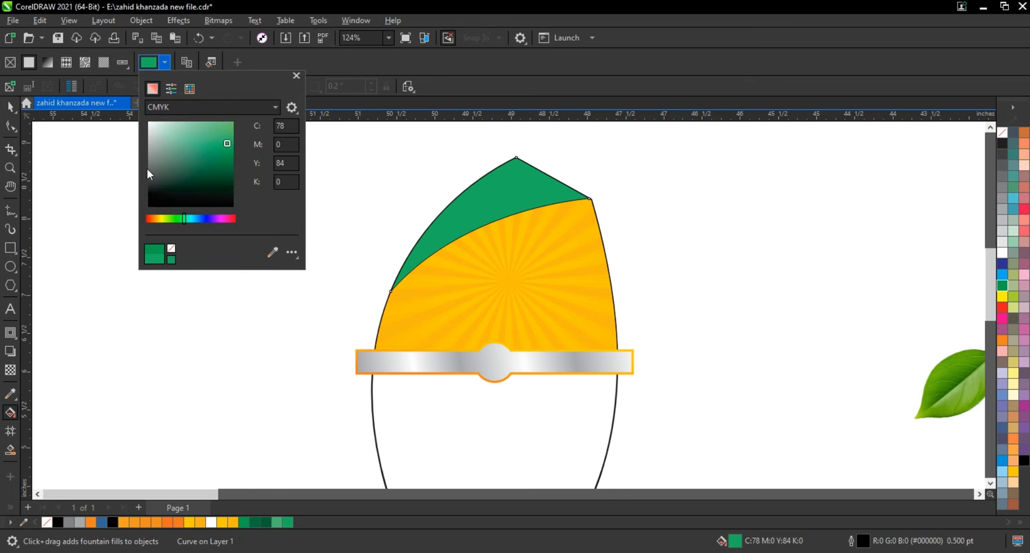
# Step: Apply a linear fountain fill across the tip, from dark green (C98 M33 Y100 K28) at its upper corner to lighter green at its lower end
pyautogui.click(267, 523)
pyautogui.moveTo(531, 194); pyautogui.dragTo(437, 249)
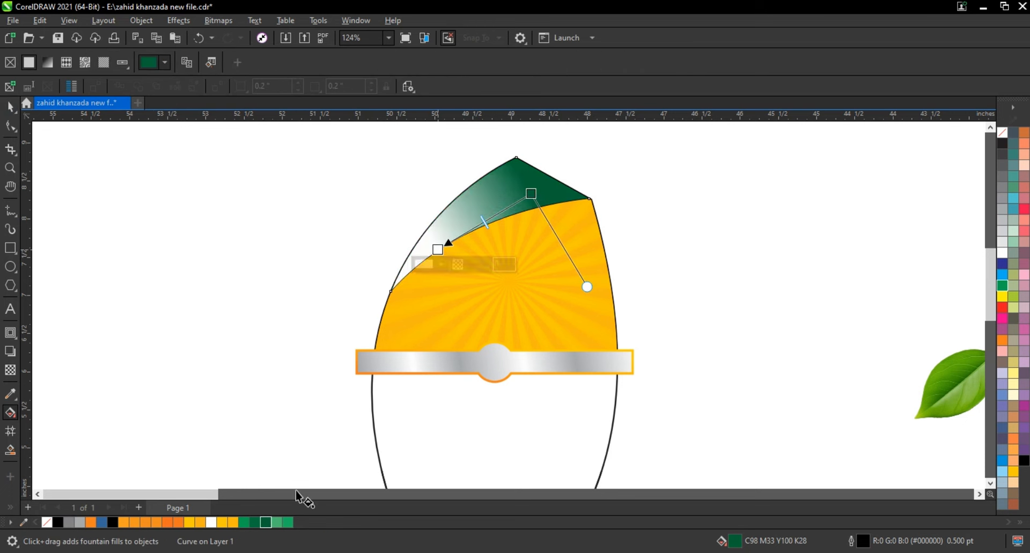
pyautogui.moveTo(288, 523); pyautogui.dragTo(416, 258)
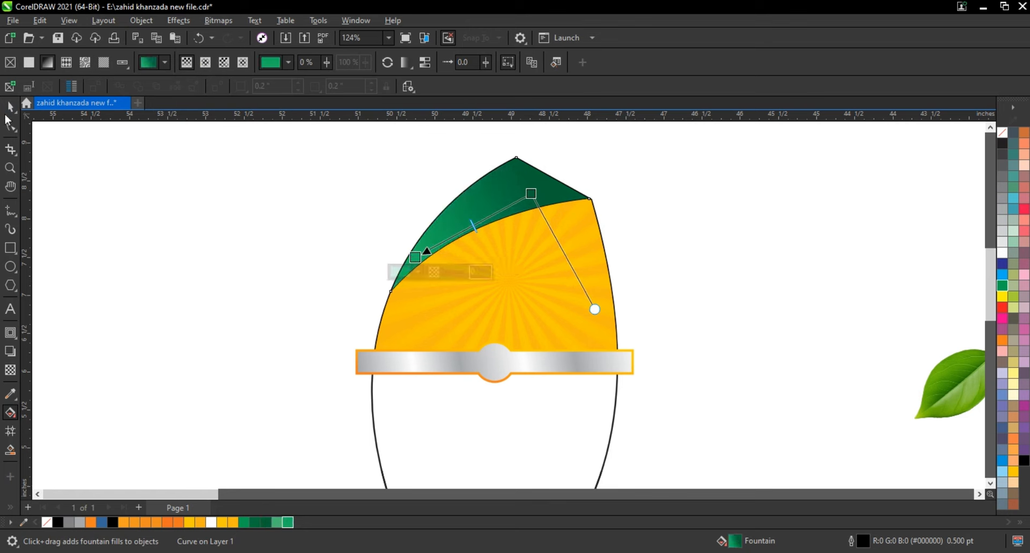
# Step: Remove the outline from the green gradient tip and deselect it
pyautogui.click(10, 107)
pyautogui.rightClick(1000, 137)
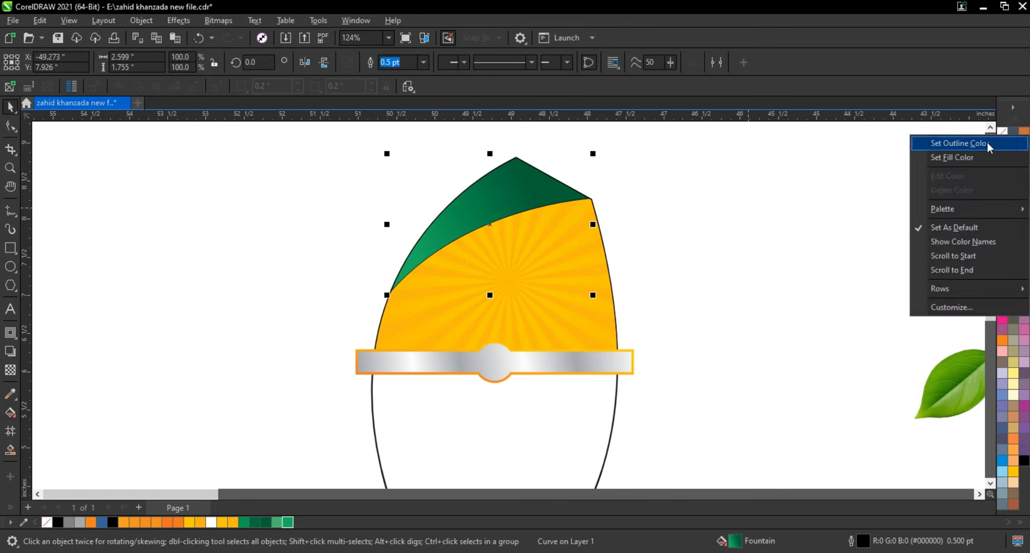
pyautogui.click(988, 145)
pyautogui.click(684, 230)
pyautogui.scroll(-2, 368, 236)
pyautogui.scroll(-1, 368, 241)
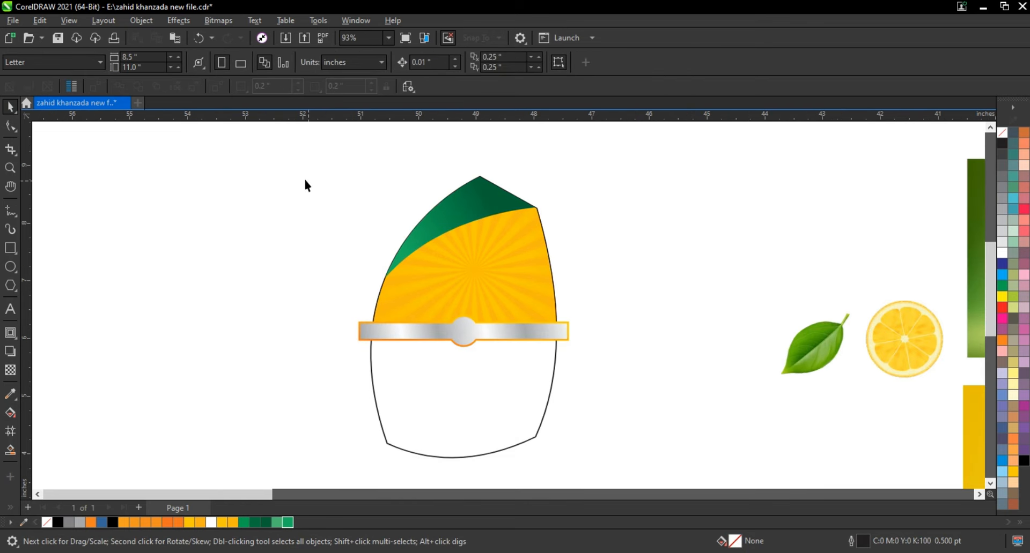
pyautogui.moveTo(588, 355); pyautogui.dragTo(603, 357)
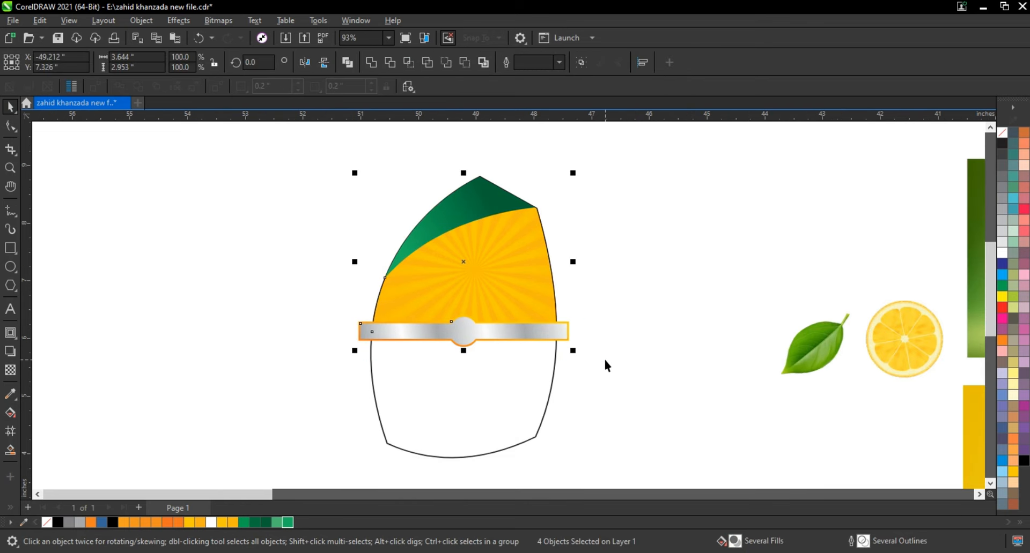
pyautogui.click(573, 348)
# Step: Move the lime splash photo over the label's lower section and scale it down to about 3.46 by 2.30 inches
pyautogui.scroll(-1, 376, 291)
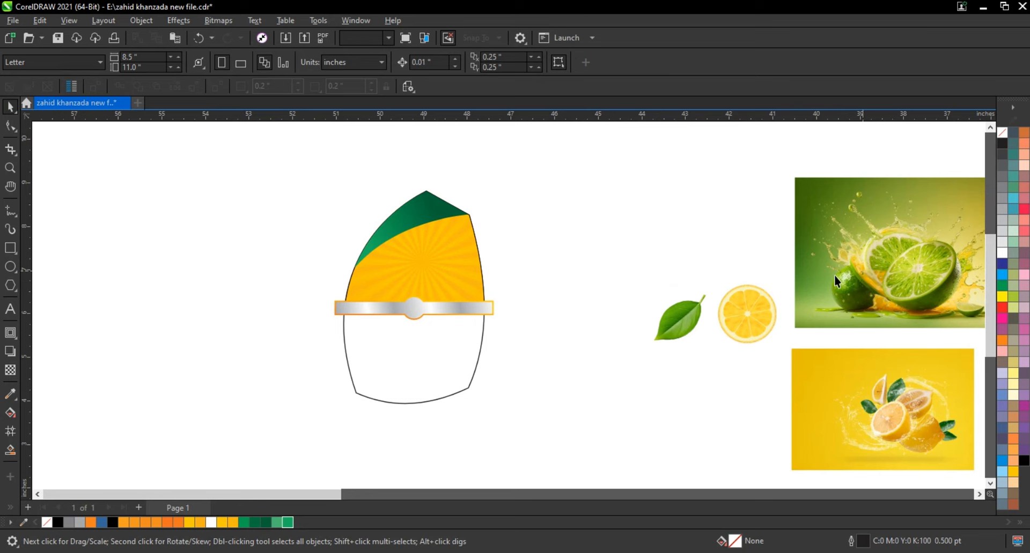
pyautogui.moveTo(836, 279)
pyautogui.mouseDown()
pyautogui.moveTo(386, 367)
pyautogui.moveTo(400, 375)
pyautogui.mouseUp()
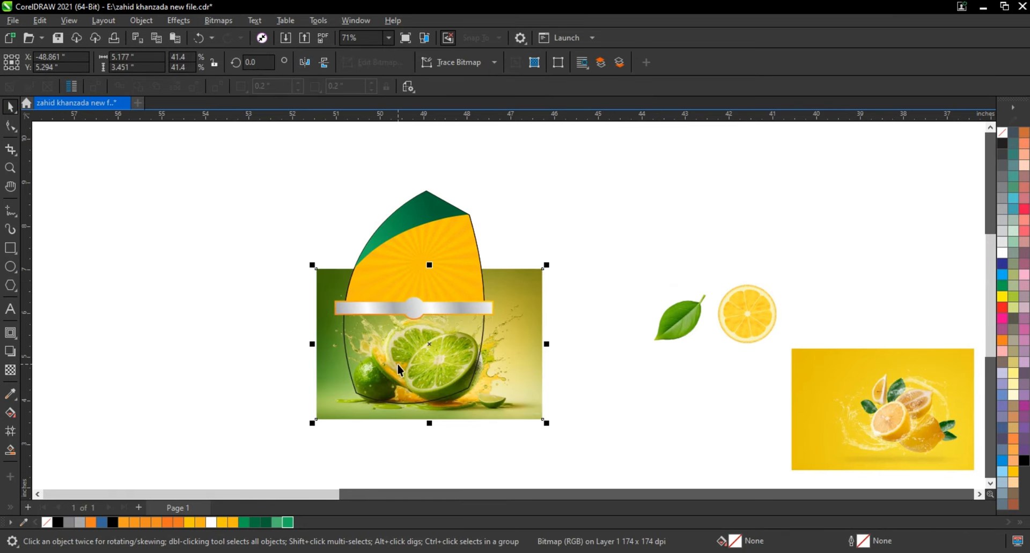
pyautogui.hotkey('shift', 'F2')
pyautogui.moveTo(775, 129); pyautogui.dragTo(727, 160)
pyautogui.moveTo(690, 278)
pyautogui.mouseDown()
pyautogui.moveTo(667, 283)
pyautogui.moveTo(691, 284)
pyautogui.mouseUp()
pyautogui.moveTo(703, 167); pyautogui.dragTo(684, 192)
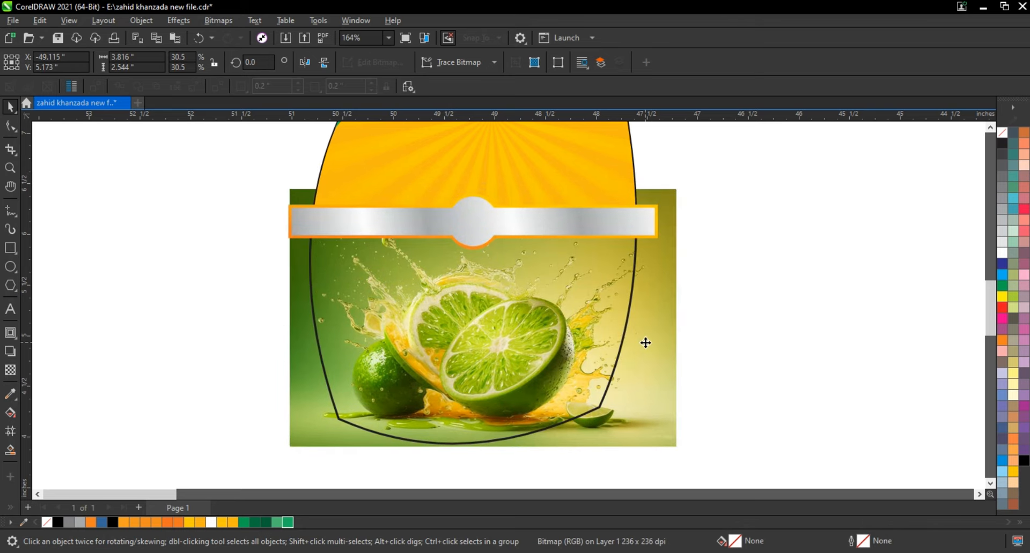
pyautogui.moveTo(645, 342); pyautogui.dragTo(643, 348)
pyautogui.moveTo(680, 191); pyautogui.dragTo(661, 202)
pyautogui.moveTo(632, 367)
pyautogui.mouseDown()
pyautogui.moveTo(638, 374)
pyautogui.moveTo(628, 373)
pyautogui.mouseUp()
pyautogui.click(642, 378)
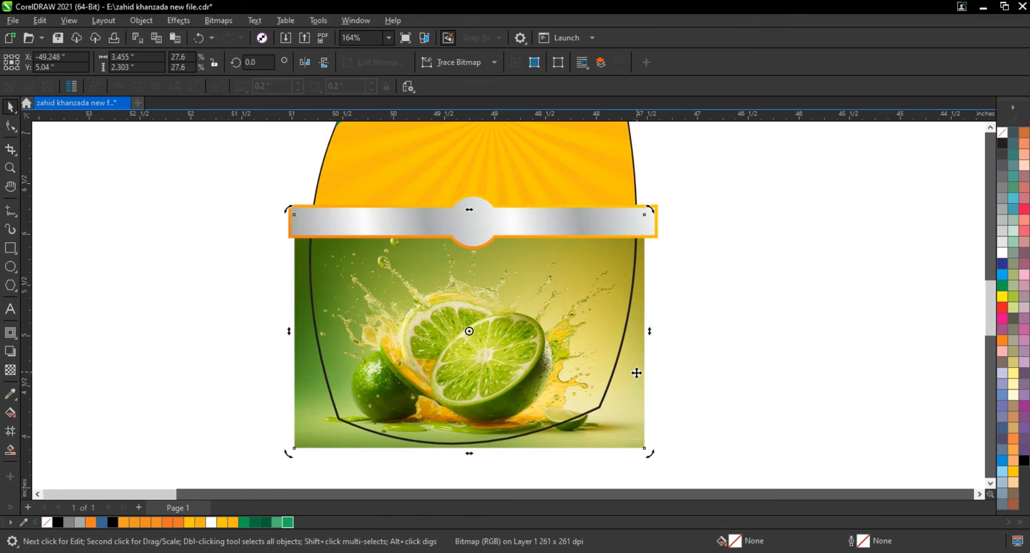
# Step: PowerClip the lime splash photo inside the label outline
pyautogui.rightClick(636, 373)
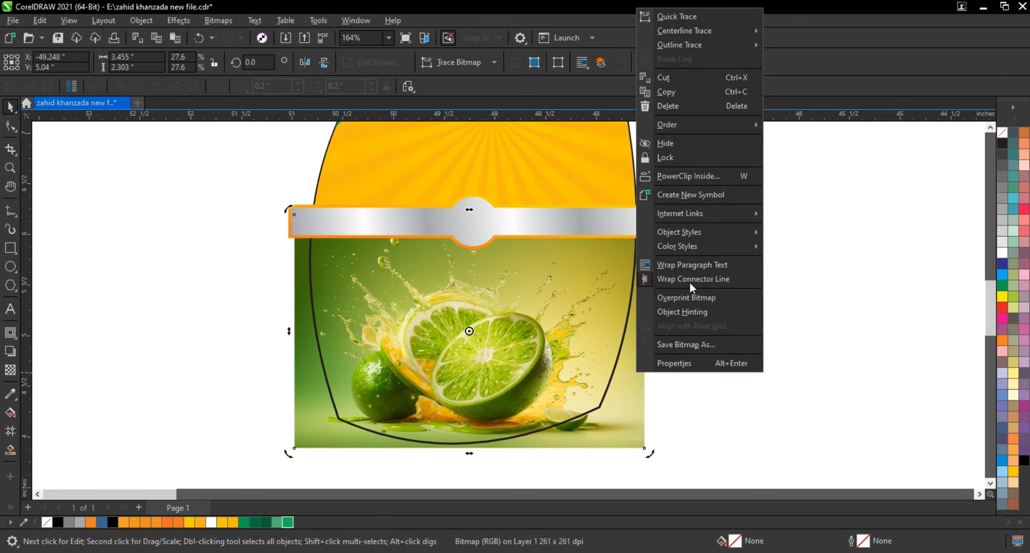
pyautogui.click(706, 178)
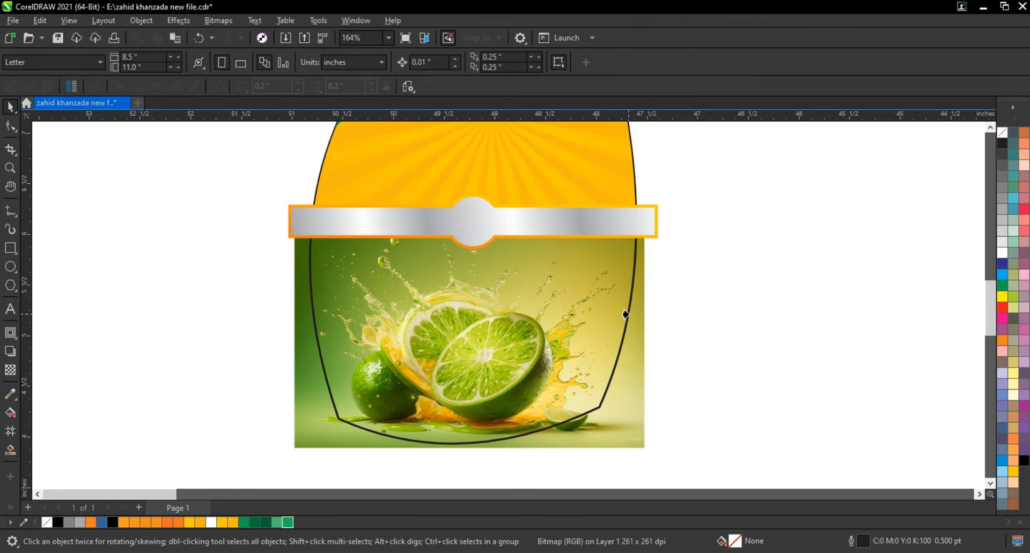
pyautogui.click(624, 313)
pyautogui.click(658, 366)
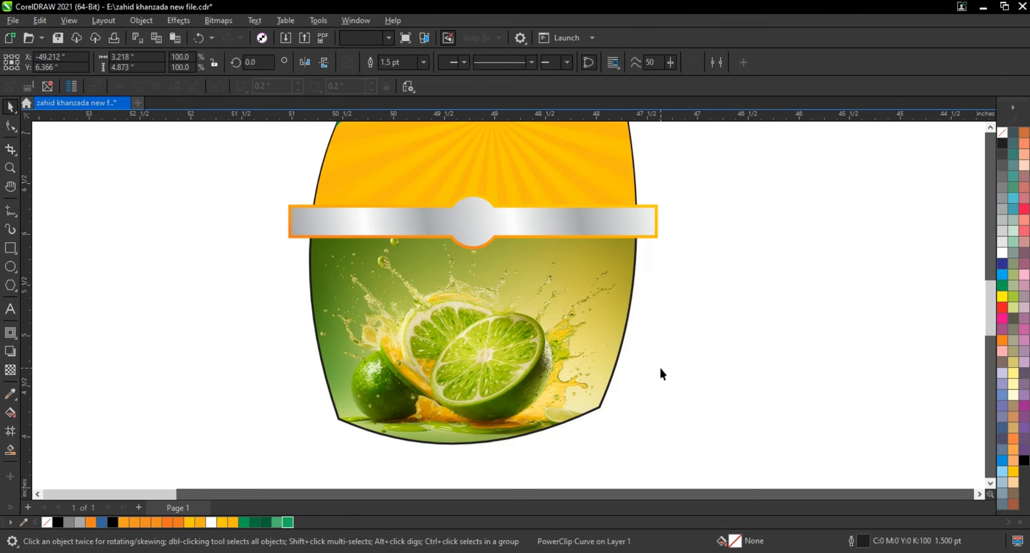
# Step: Select the green tip, sunburst section and silver bar objects together and remove their outlines
pyautogui.scroll(-3, 659, 366)
pyautogui.moveTo(391, 128); pyautogui.dragTo(386, 124)
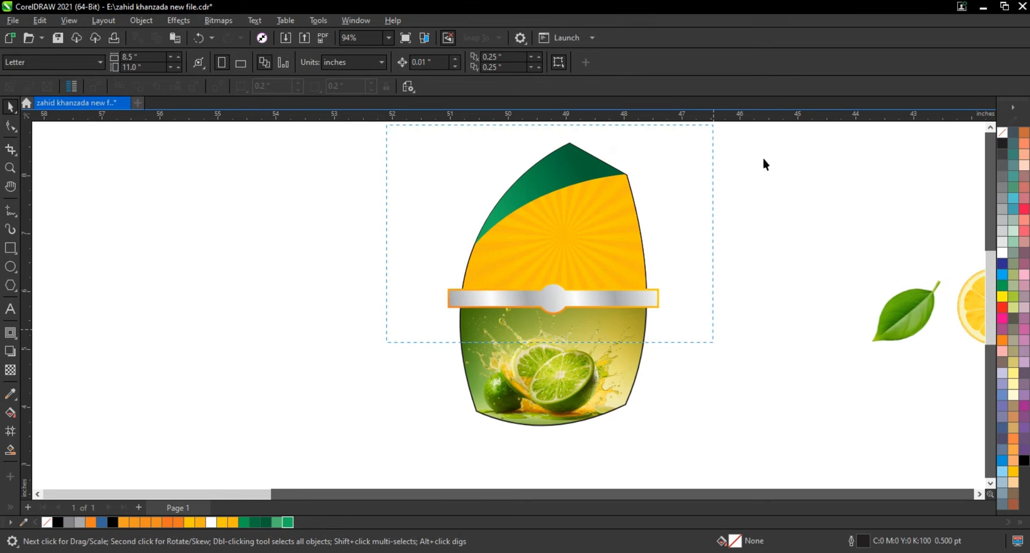
pyautogui.rightClick(1003, 133)
pyautogui.click(997, 141)
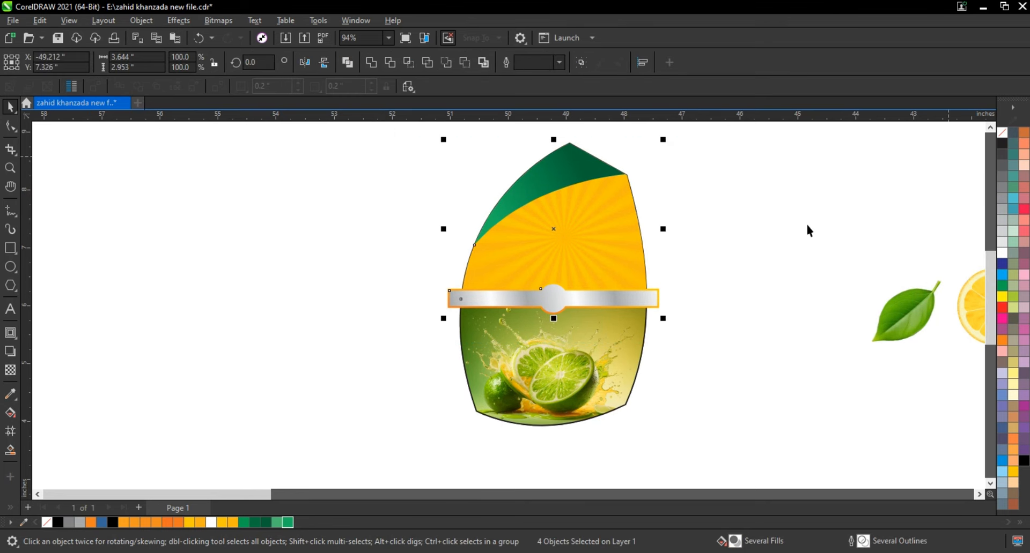
# Step: PowerClip the selected tip, sunburst and bar objects inside the label outline, and save the document
pyautogui.rightClick(653, 302)
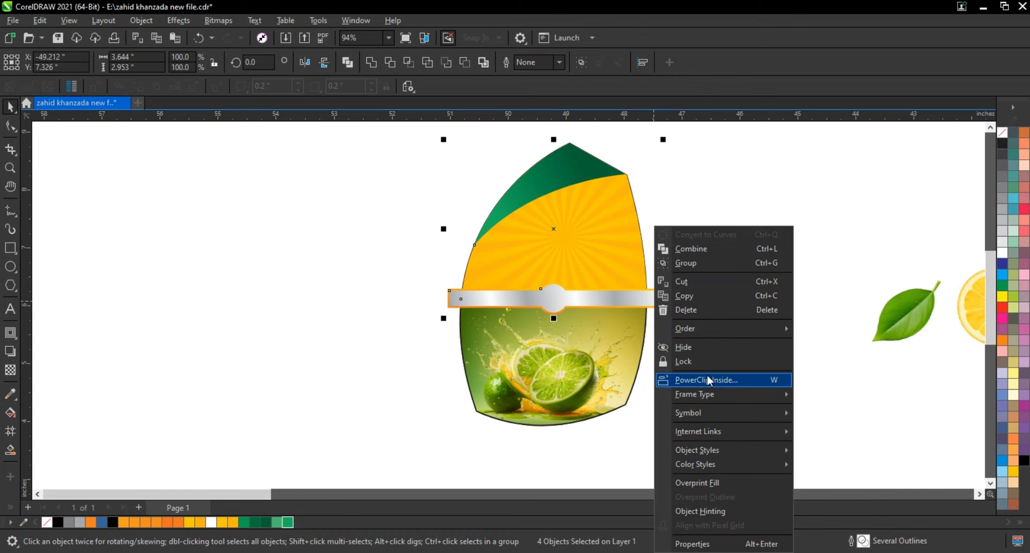
pyautogui.click(706, 378)
pyautogui.click(720, 349)
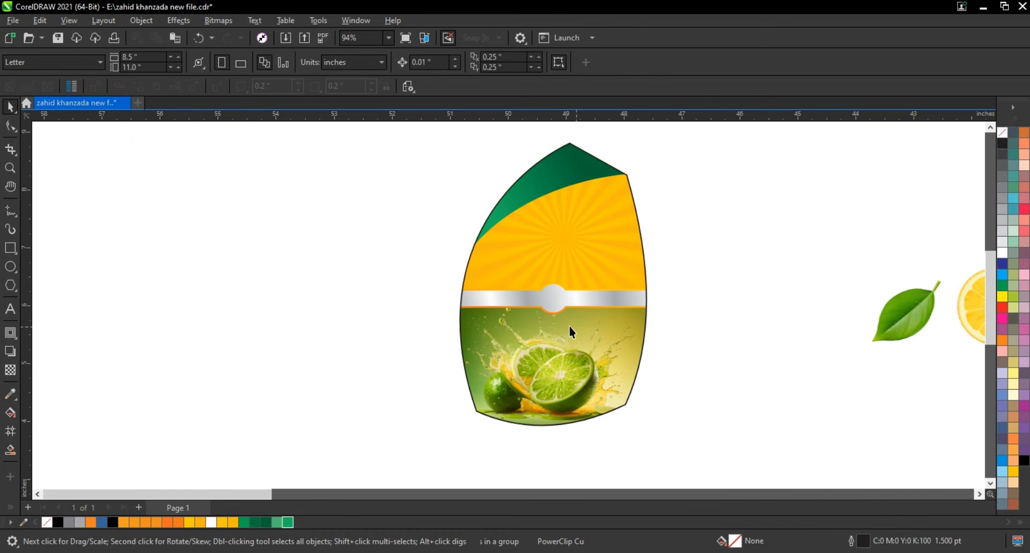
pyautogui.click(568, 326)
pyautogui.hotkey('shift', 'F2')
pyautogui.click(692, 297)
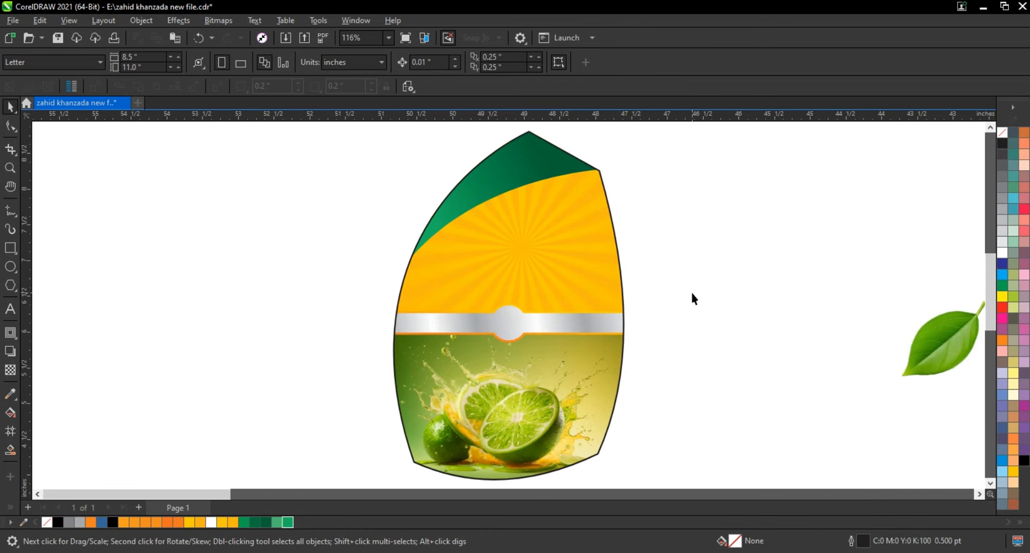
pyautogui.hotkey('ctrl', 's')
# Step: Add artistic text reading "Lemo" and "Lush" on two lines over the sunburst section
pyautogui.click(10, 167)
pyautogui.moveTo(353, 176); pyautogui.dragTo(674, 361)
pyautogui.click(10, 309)
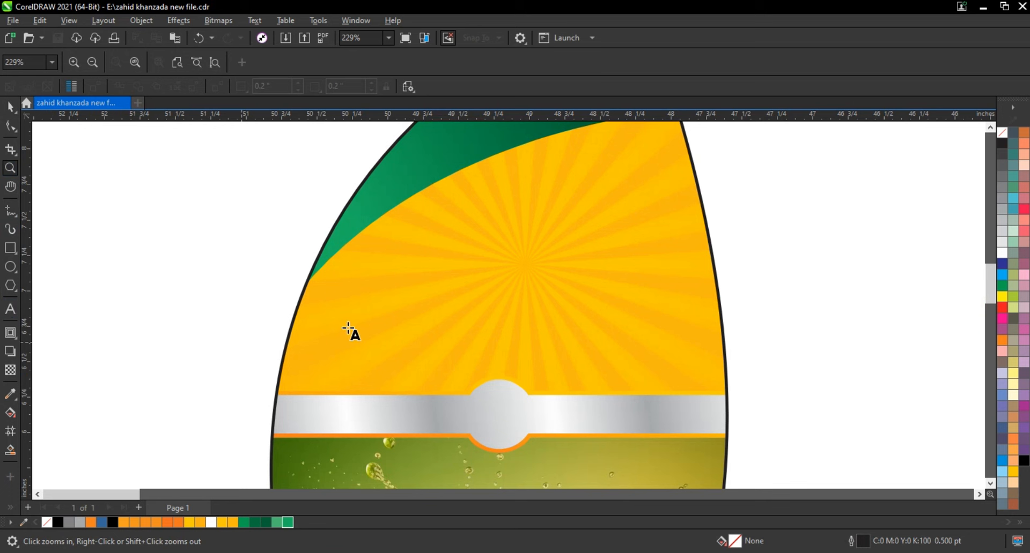
pyautogui.click(359, 325)
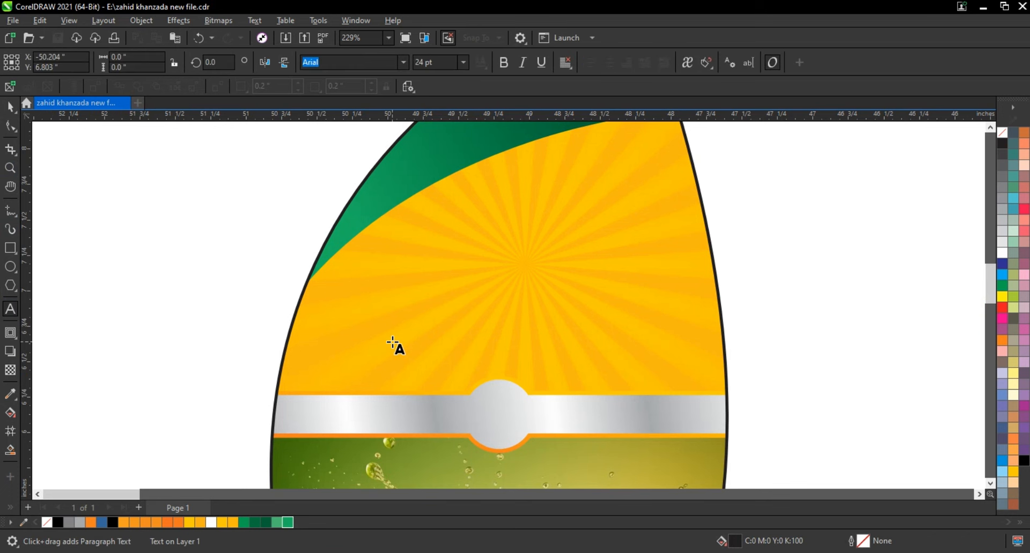
pyautogui.write('Lem')
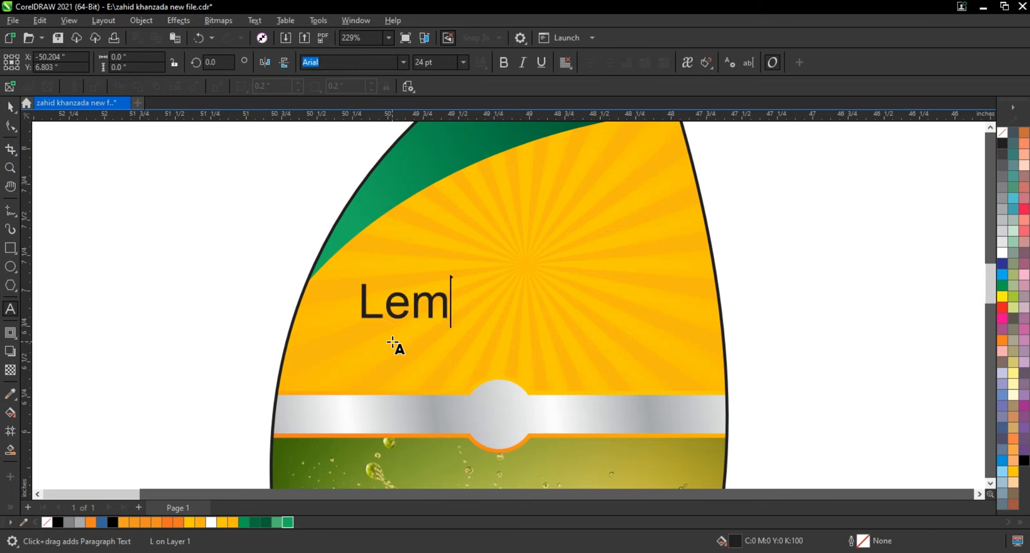
pyautogui.write('o Lush')
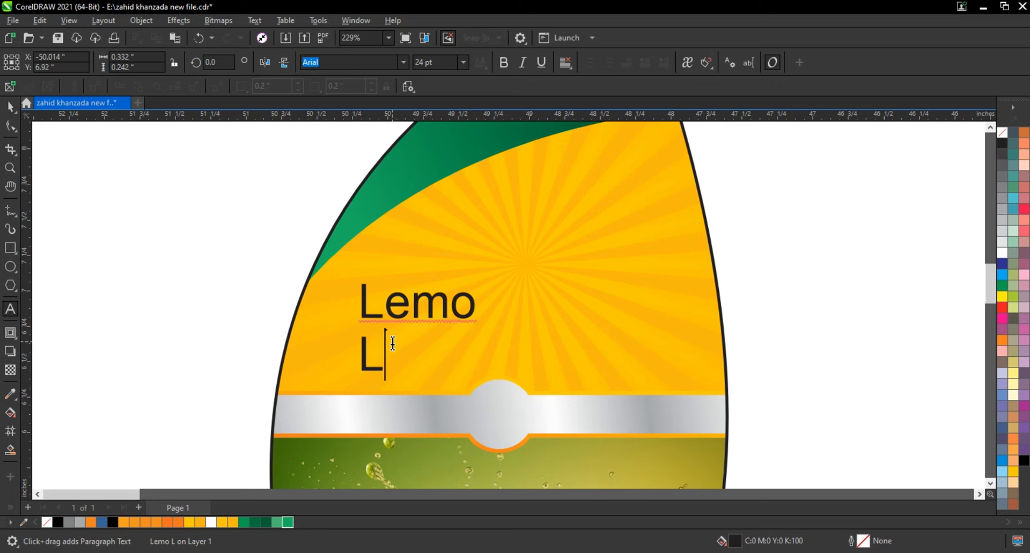
pyautogui.click(9, 106)
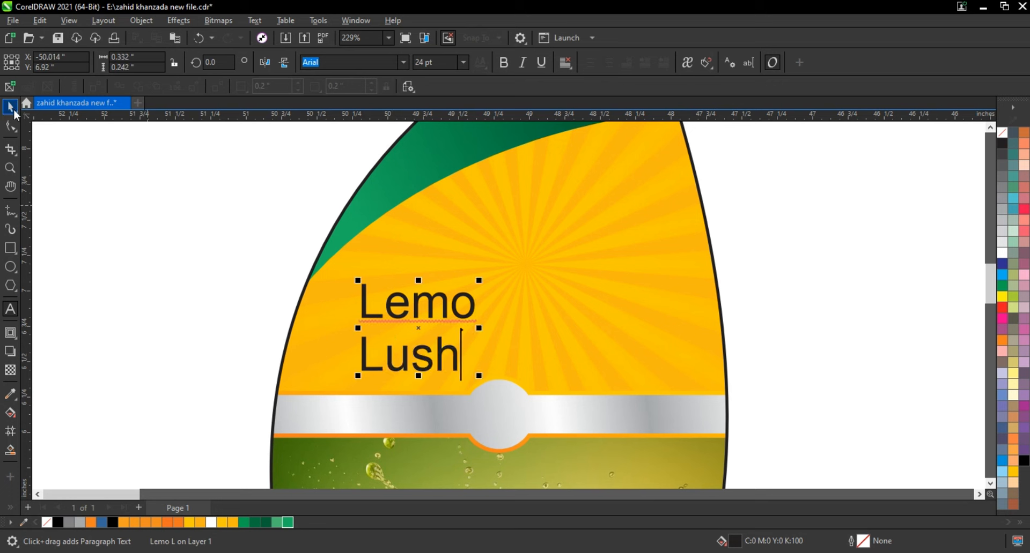
# Step: Change the font of the "Lemo Lush" text to Billion Dreams
pyautogui.click(403, 63)
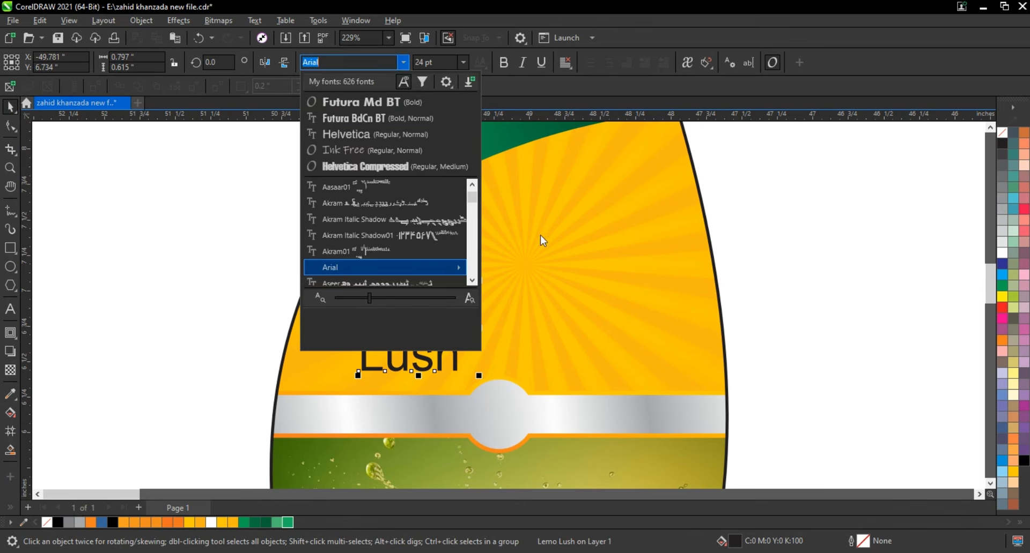
pyautogui.click(473, 279)
pyautogui.click(473, 280)
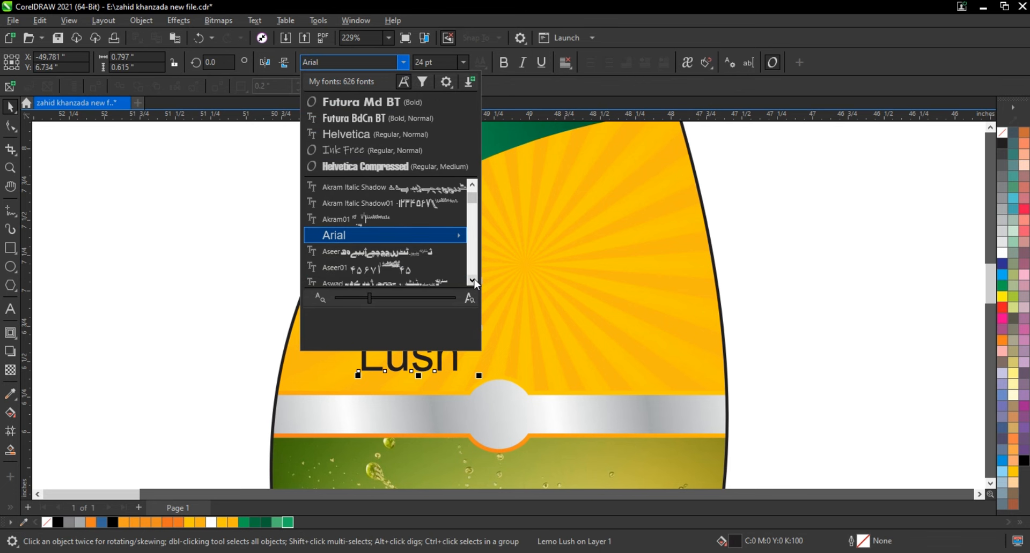
pyautogui.click(473, 280)
pyautogui.click(473, 280)
pyautogui.click(474, 280)
pyautogui.click(474, 280)
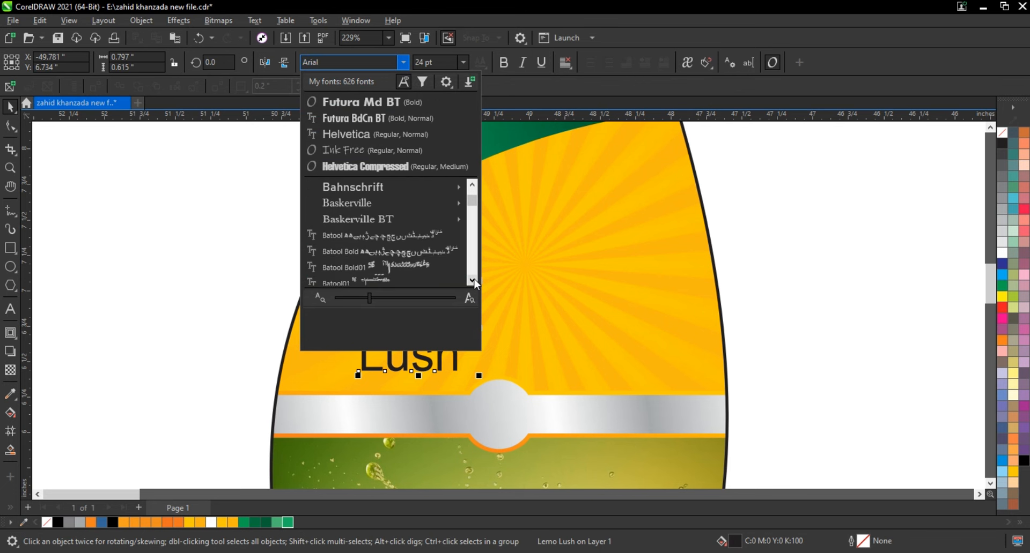
pyautogui.click(473, 280)
pyautogui.click(474, 280)
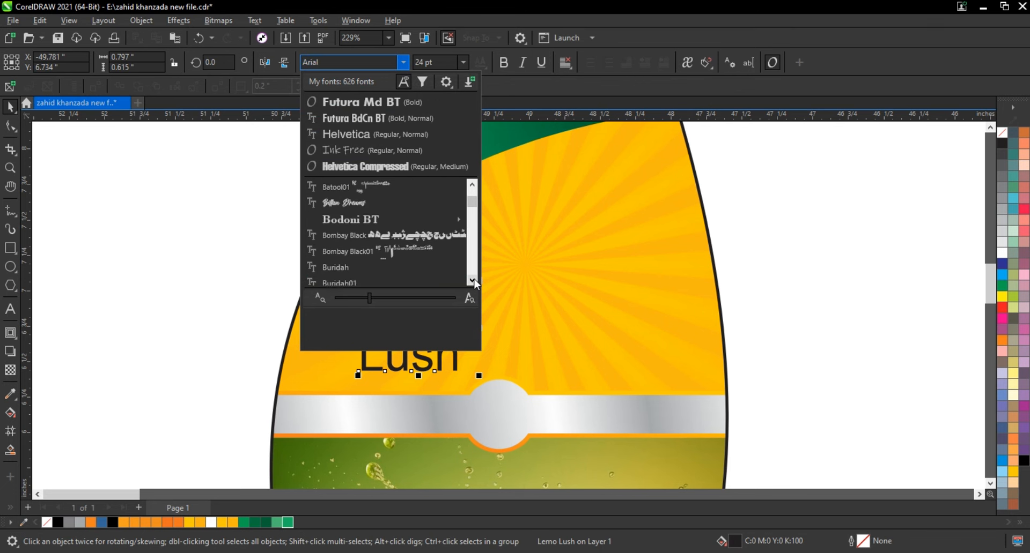
pyautogui.click(375, 202)
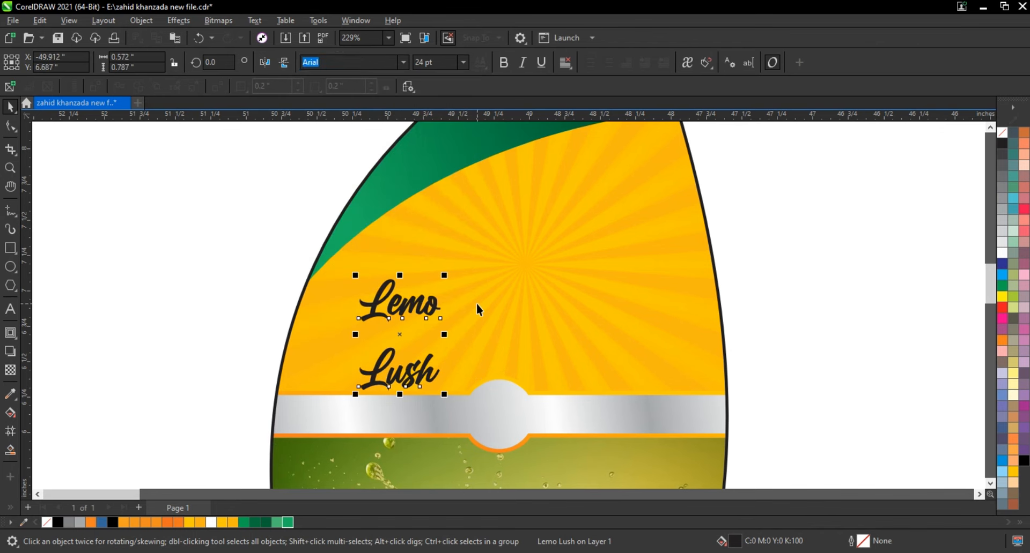
# Step: Break the two-line text apart into separate "Lemo" and "Lush" objects
pyautogui.click(143, 19)
pyautogui.click(188, 318)
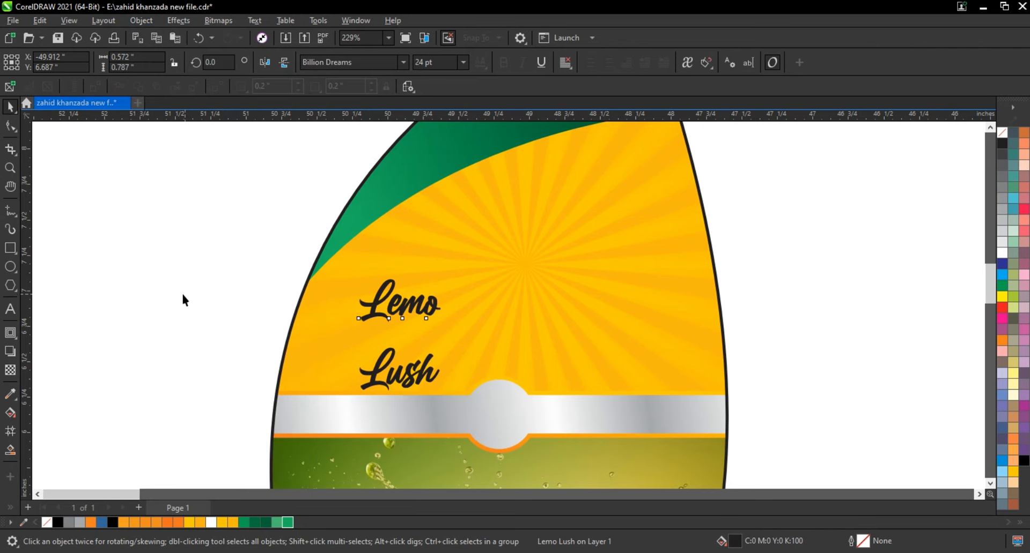
pyautogui.click(181, 297)
# Step: Scale "Lush" down to about 0.33 by 0.18 inches and place it just beneath "Lemo"
pyautogui.press('z')
pyautogui.moveTo(253, 257); pyautogui.dragTo(554, 399)
pyautogui.click(10, 108)
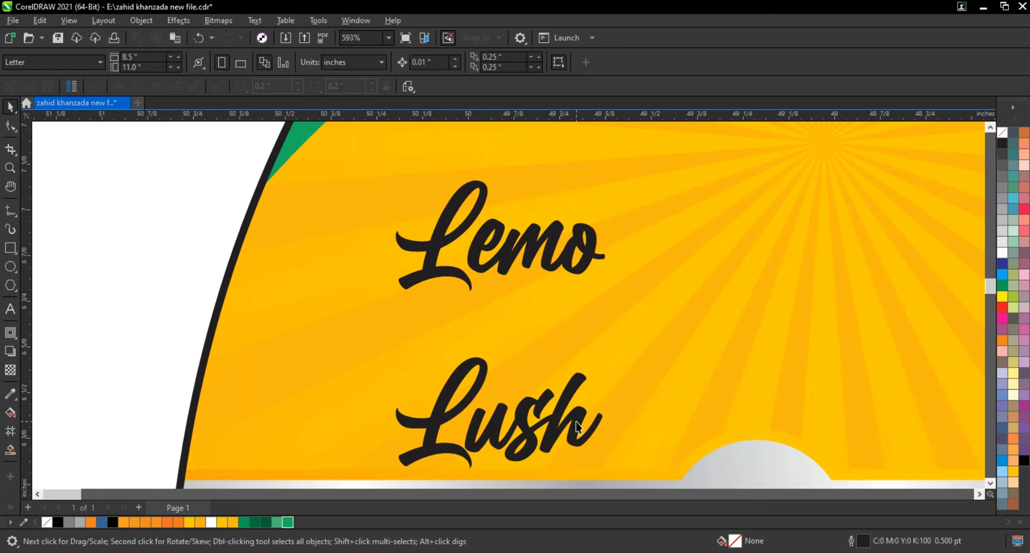
pyautogui.click(593, 410)
pyautogui.moveTo(606, 353); pyautogui.dragTo(522, 402)
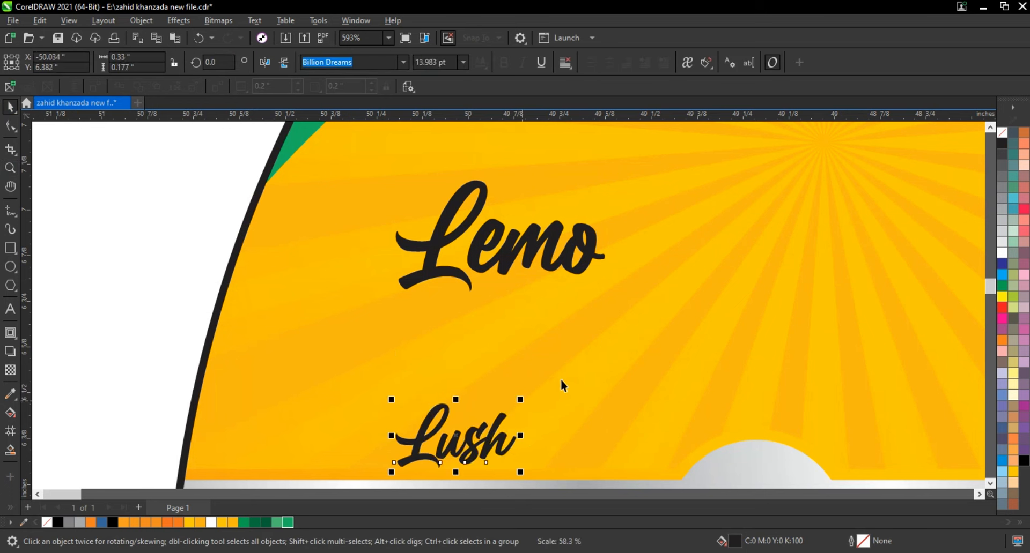
pyautogui.moveTo(455, 441); pyautogui.dragTo(507, 317)
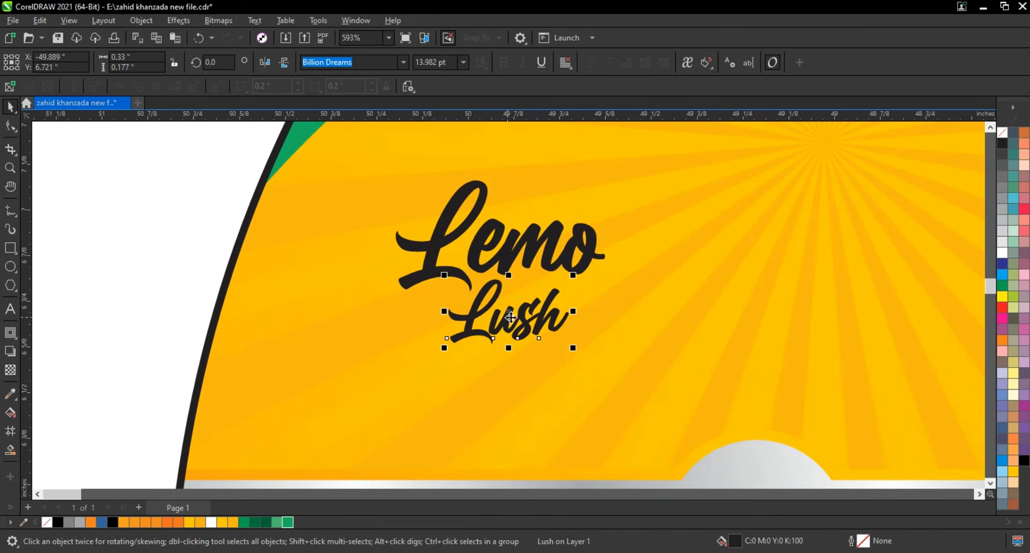
# Step: Change "Lush" to start with a lowercase "l" and tuck the word closely beneath the "emo" letters
pyautogui.click(10, 310)
pyautogui.moveTo(490, 329); pyautogui.dragTo(463, 322)
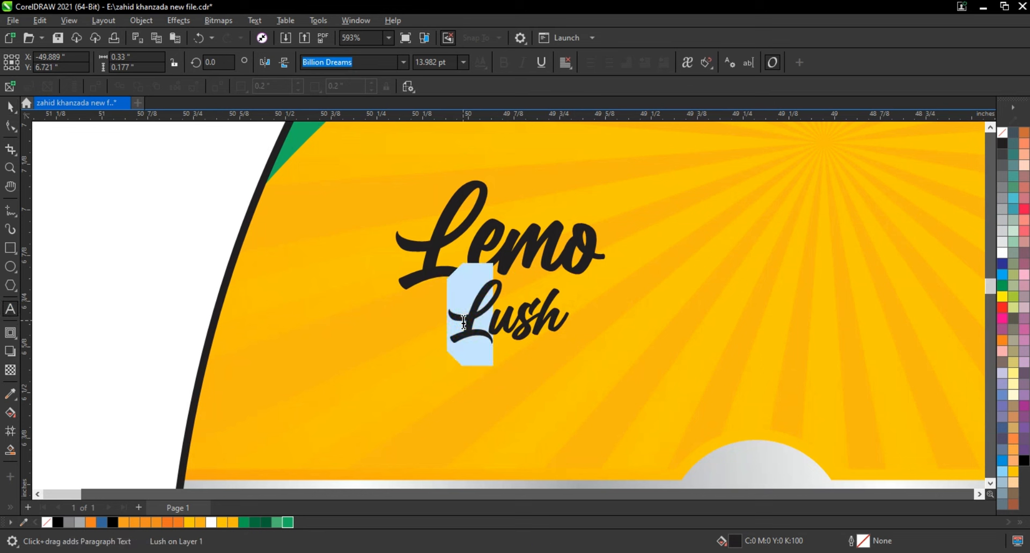
pyautogui.write('l')
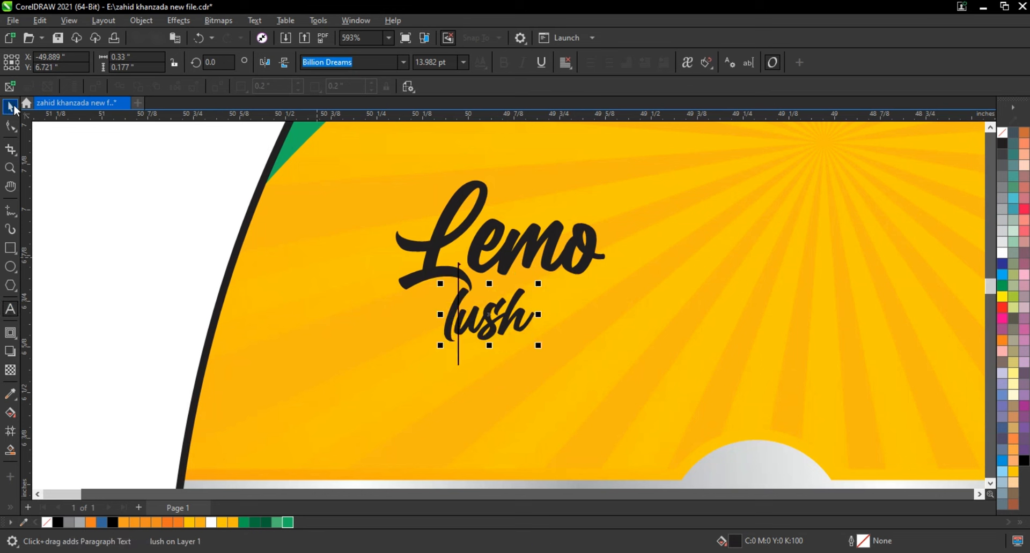
pyautogui.click(11, 106)
pyautogui.moveTo(491, 316); pyautogui.dragTo(516, 305)
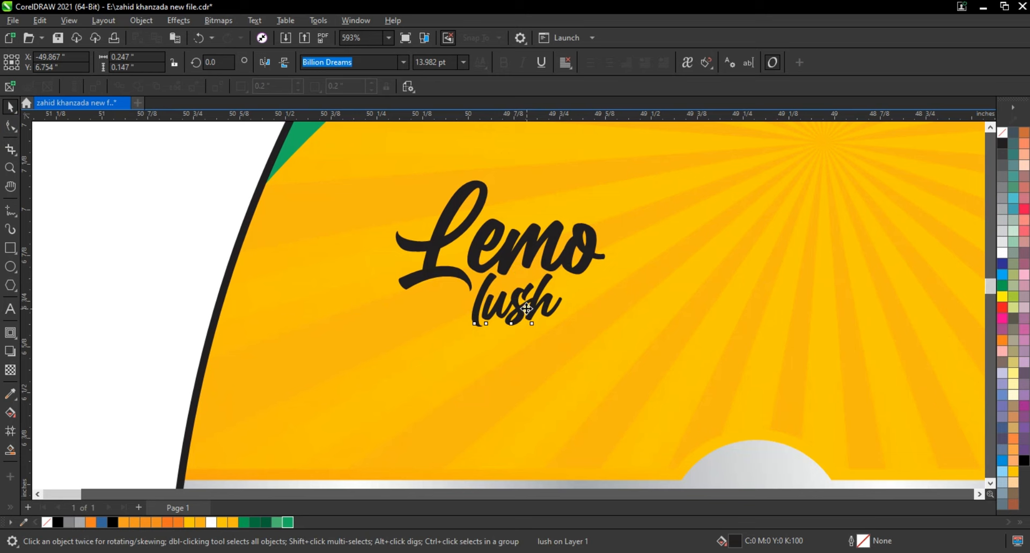
pyautogui.moveTo(527, 310); pyautogui.dragTo(525, 308)
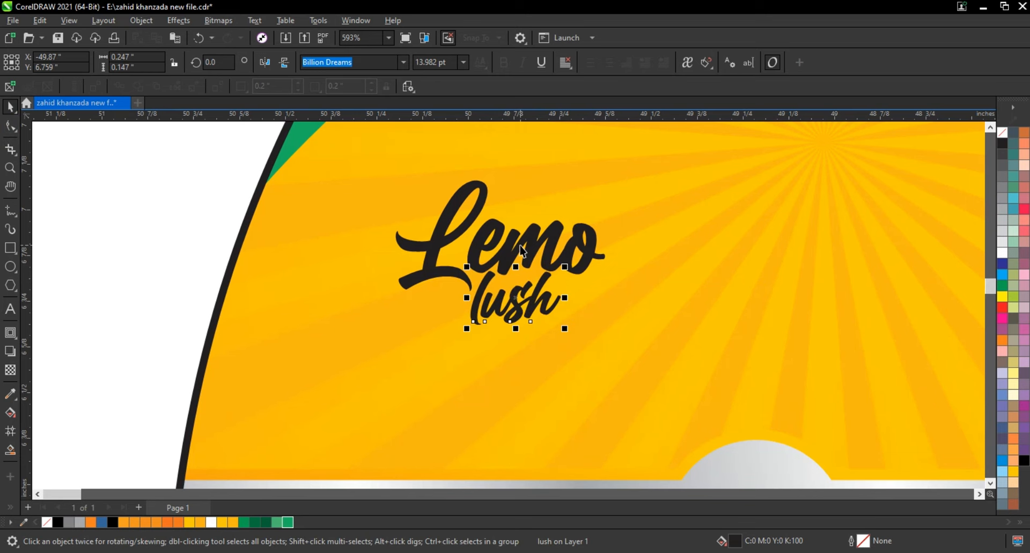
# Step: Break "Lemo" into separate letters and shift "emo" closer to the "L", slightly adjusting the position of "lush"
pyautogui.click(534, 254)
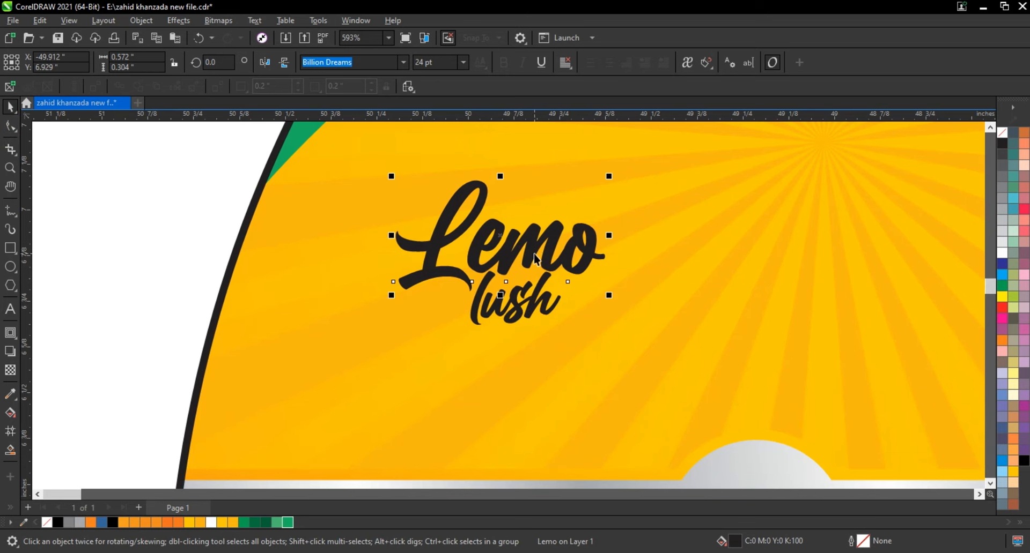
pyautogui.hotkey('ctrl', 'k')
pyautogui.click(474, 257)
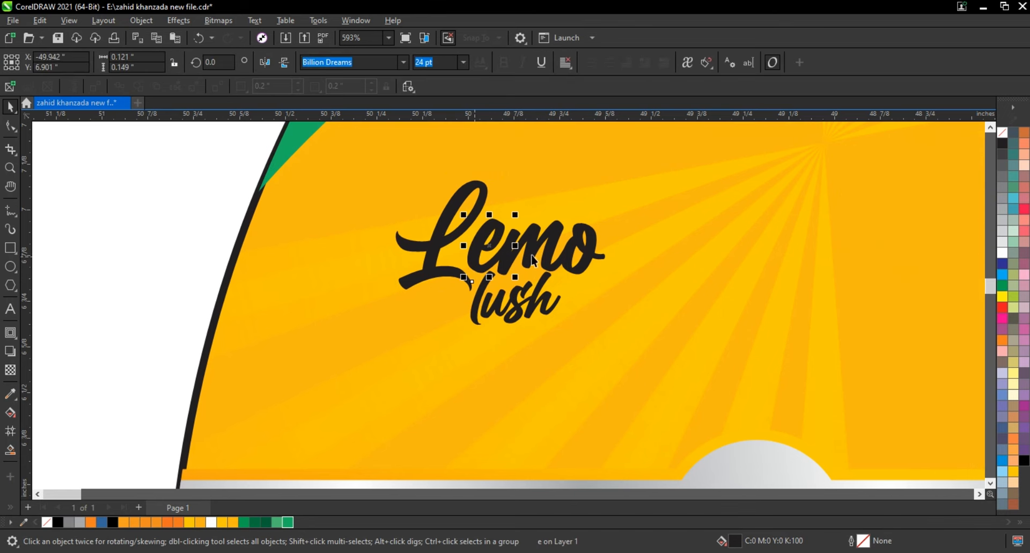
pyautogui.keyDown('shift'); pyautogui.click(539, 236); pyautogui.keyUp('shift')
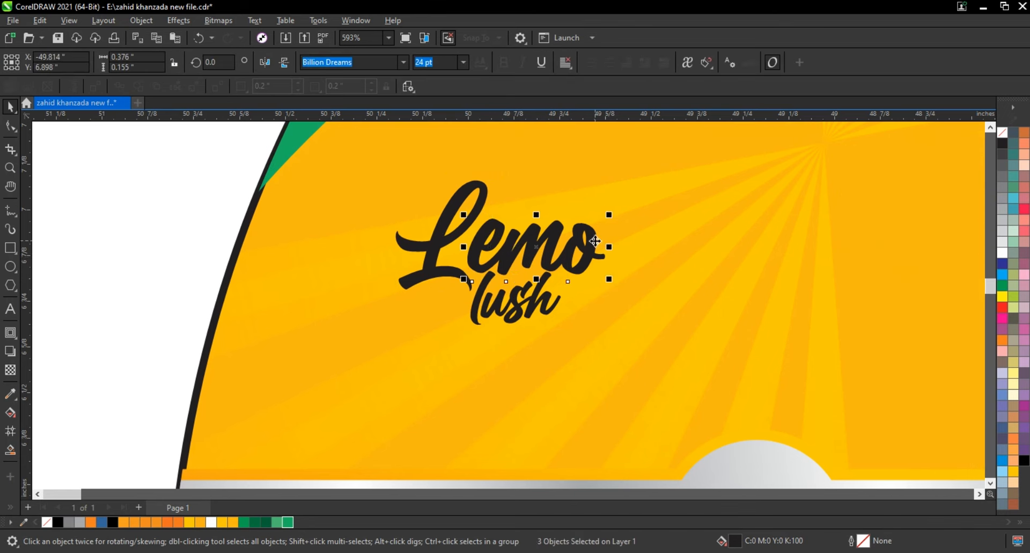
pyautogui.keyDown('shift'); pyautogui.click(595, 246); pyautogui.keyUp('shift')
pyautogui.press('Left')
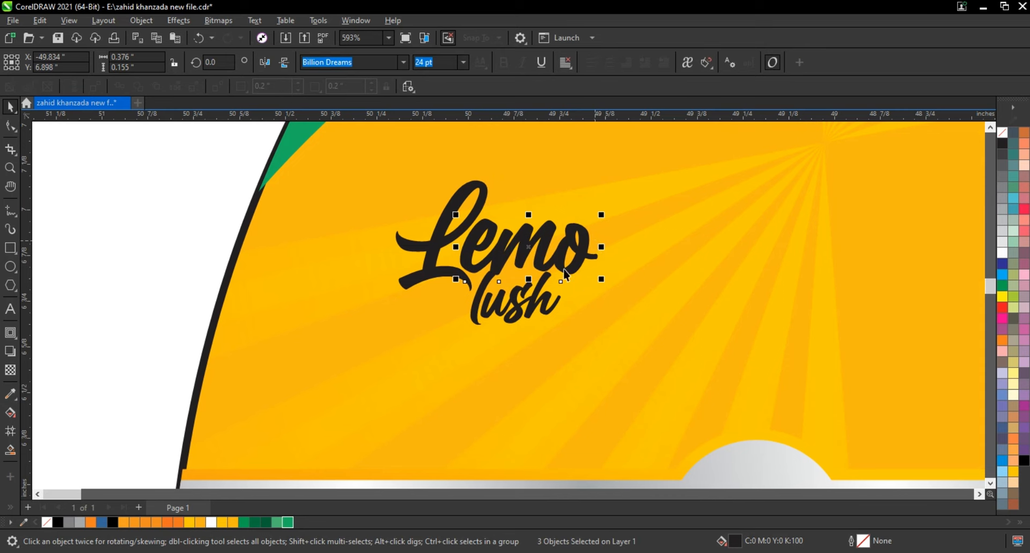
pyautogui.moveTo(509, 307); pyautogui.dragTo(510, 307)
# Step: Convert all the "Lemo lush" lettering to curves and weld it into a single curve
pyautogui.click(177, 175)
pyautogui.moveTo(172, 145); pyautogui.dragTo(640, 352)
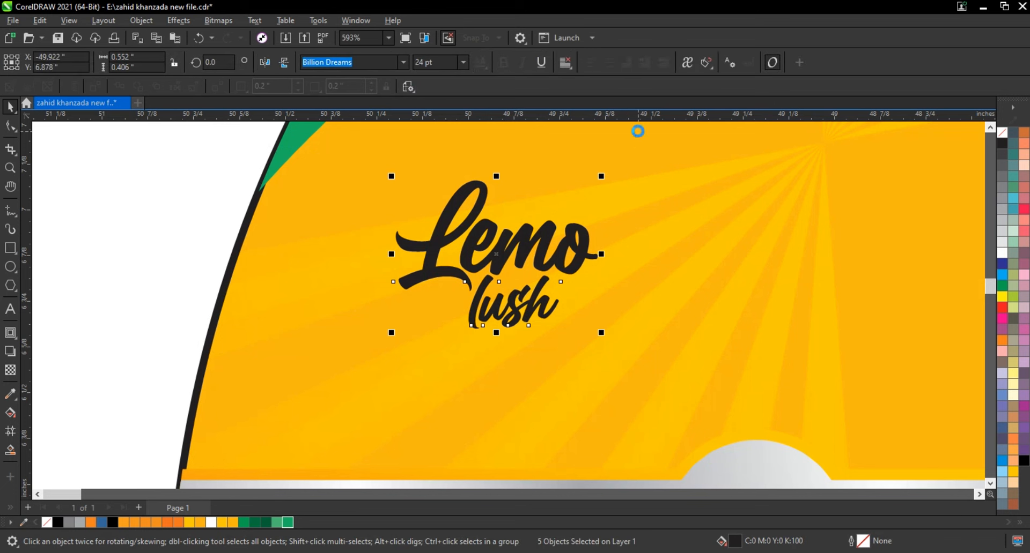
pyautogui.hotkey('ctrl', 'q')
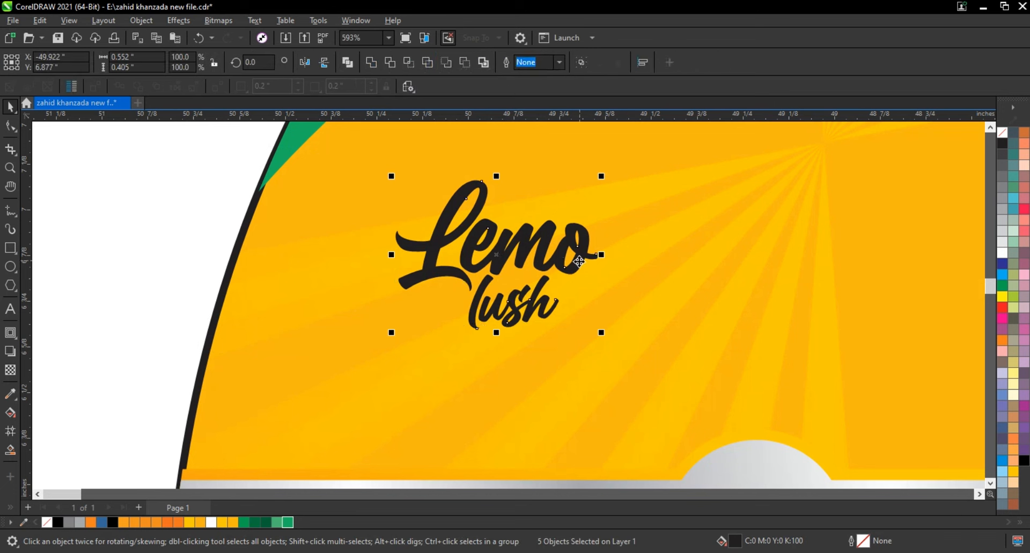
pyautogui.click(390, 65)
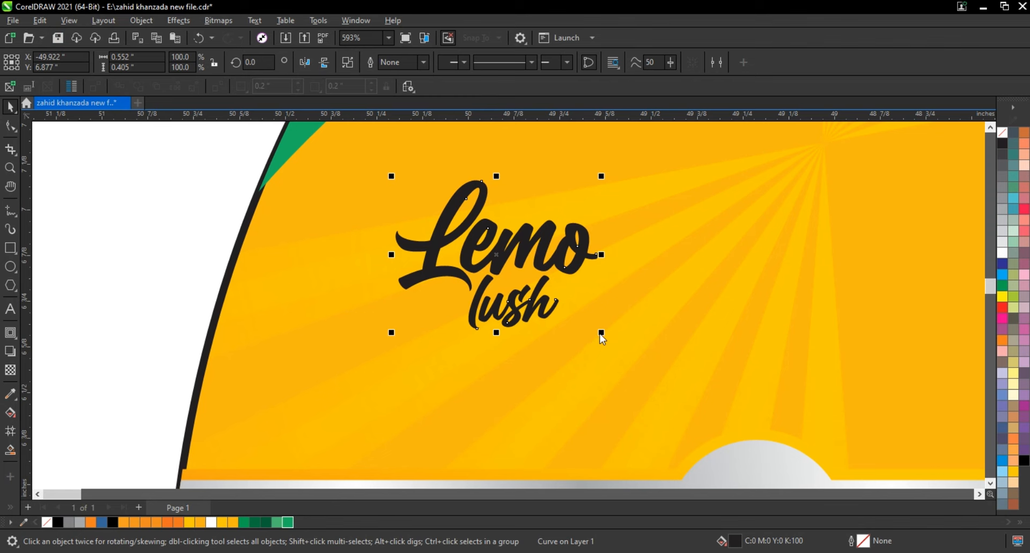
# Step: Enlarge the lettering to about 141%, skew it to rise towards its right end, and widen it to about 0.82 inches
pyautogui.moveTo(601, 333); pyautogui.dragTo(684, 393)
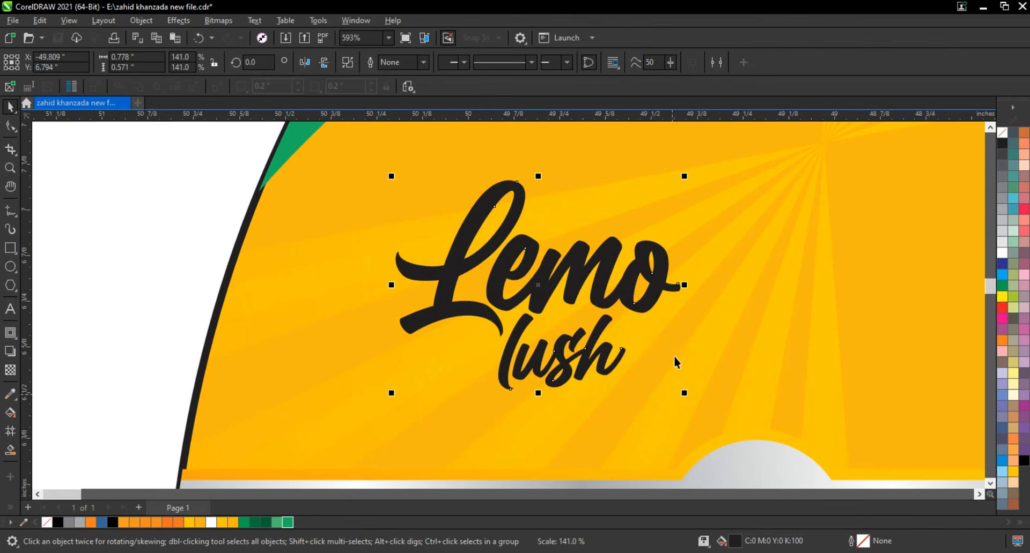
pyautogui.click(635, 294)
pyautogui.moveTo(683, 288); pyautogui.dragTo(687, 253)
pyautogui.moveTo(390, 275); pyautogui.dragTo(390, 304)
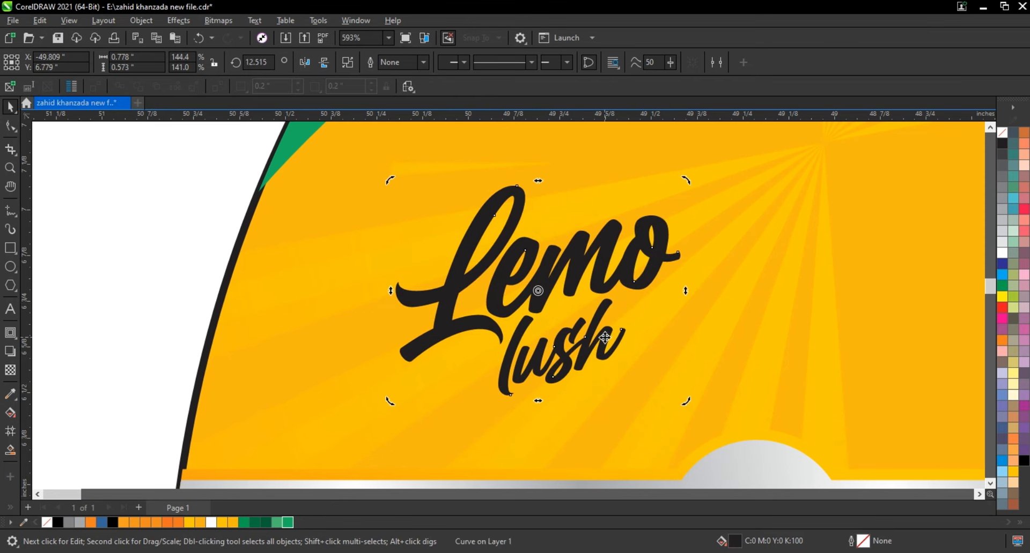
pyautogui.click(625, 324)
pyautogui.moveTo(685, 291); pyautogui.dragTo(700, 292)
# Step: Move the lettering to the middle of the sunburst above the silver bar and scale it to about 1.71 by 1.2 inches
pyautogui.scroll(-1, 360, 378)
pyautogui.scroll(-1, 479, 357)
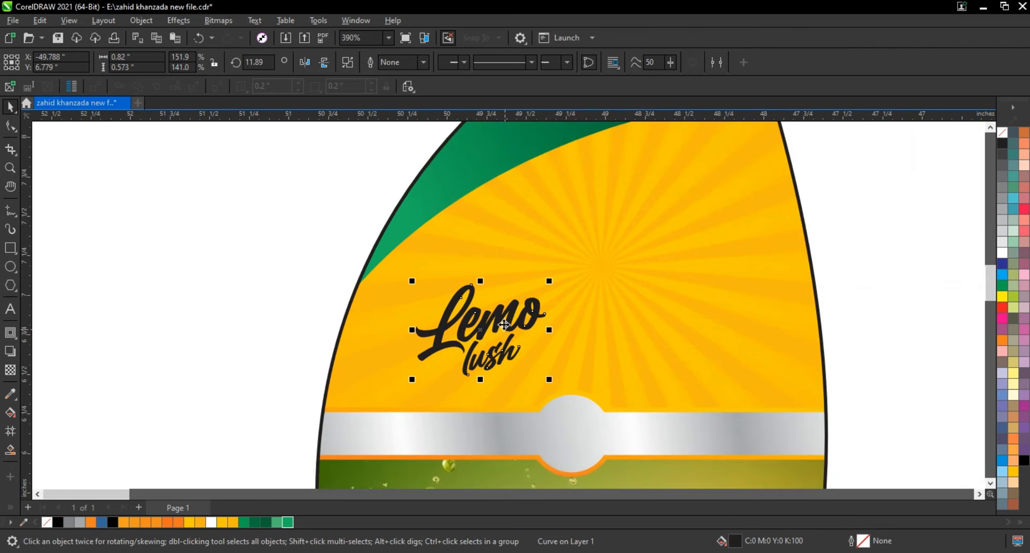
pyautogui.click(579, 288)
pyautogui.hotkey('ctrl', 'z')
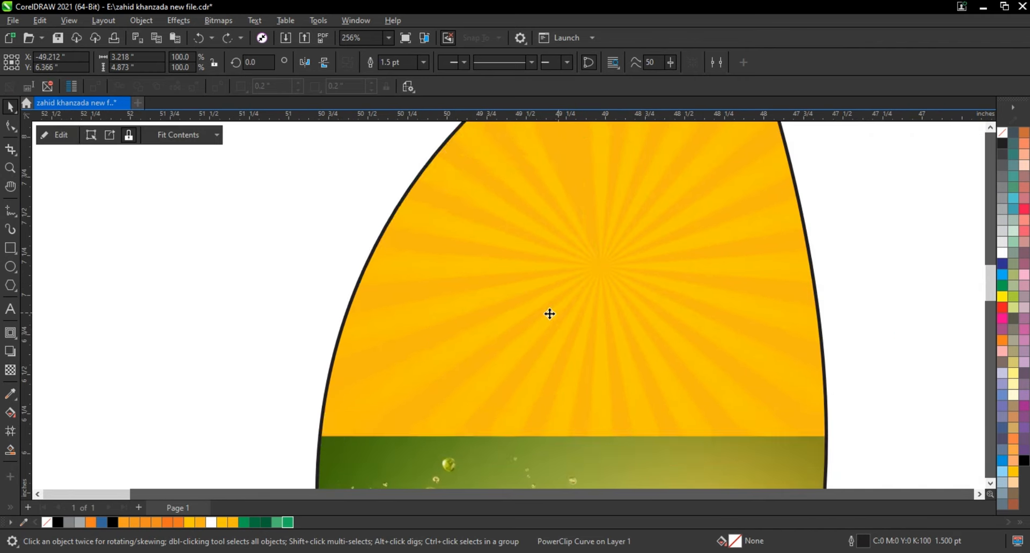
pyautogui.moveTo(518, 326); pyautogui.dragTo(602, 268)
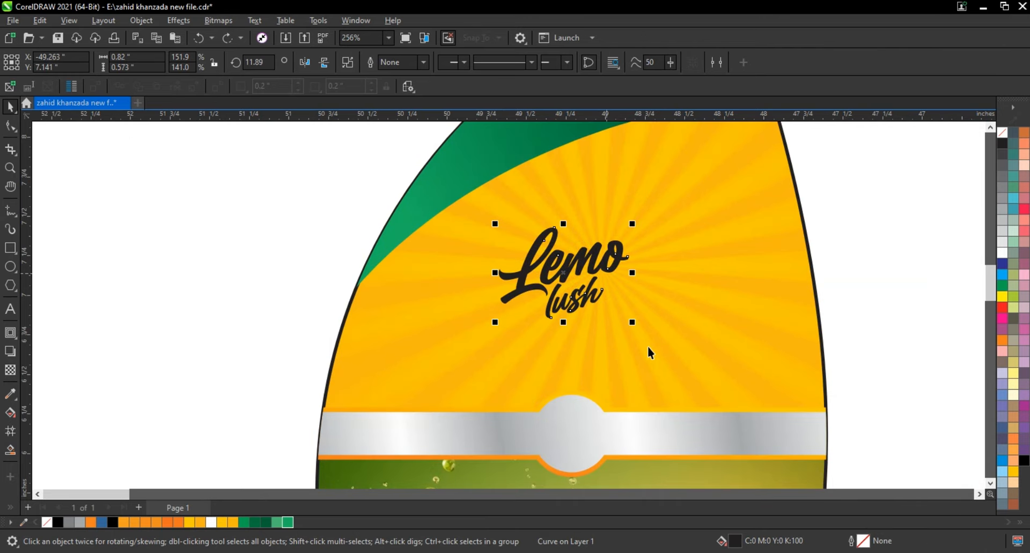
pyautogui.moveTo(639, 324); pyautogui.dragTo(717, 381)
pyautogui.moveTo(615, 333); pyautogui.dragTo(618, 343)
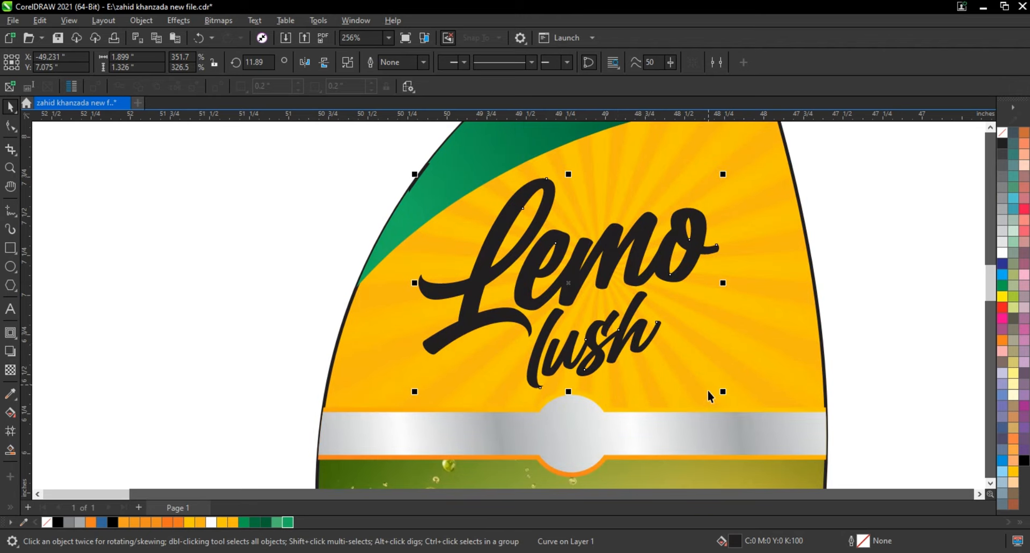
pyautogui.moveTo(723, 392); pyautogui.dragTo(708, 386)
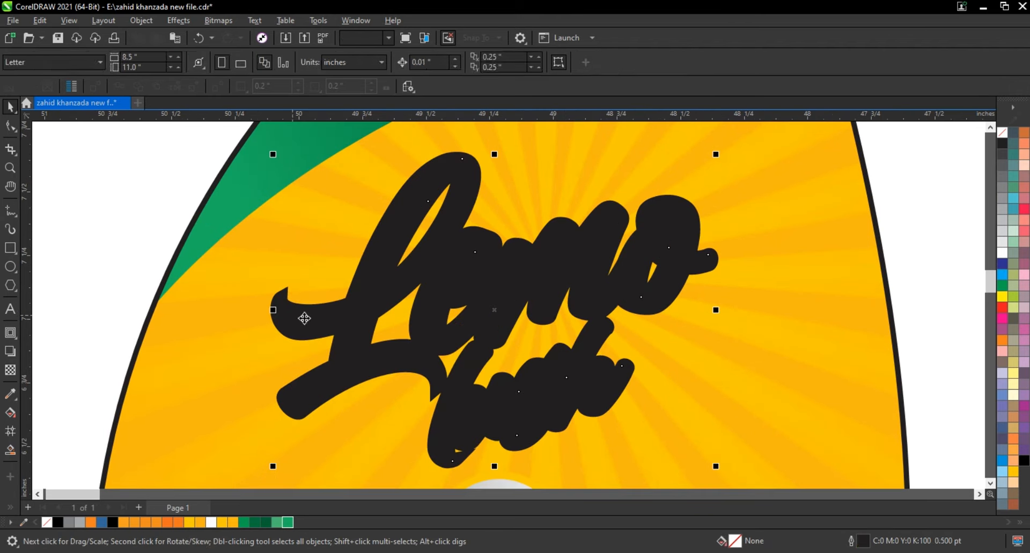
# Step: Fill the front lettering white and weld the separated pieces of its dark outline into one solid backing shape
pyautogui.click(304, 319)
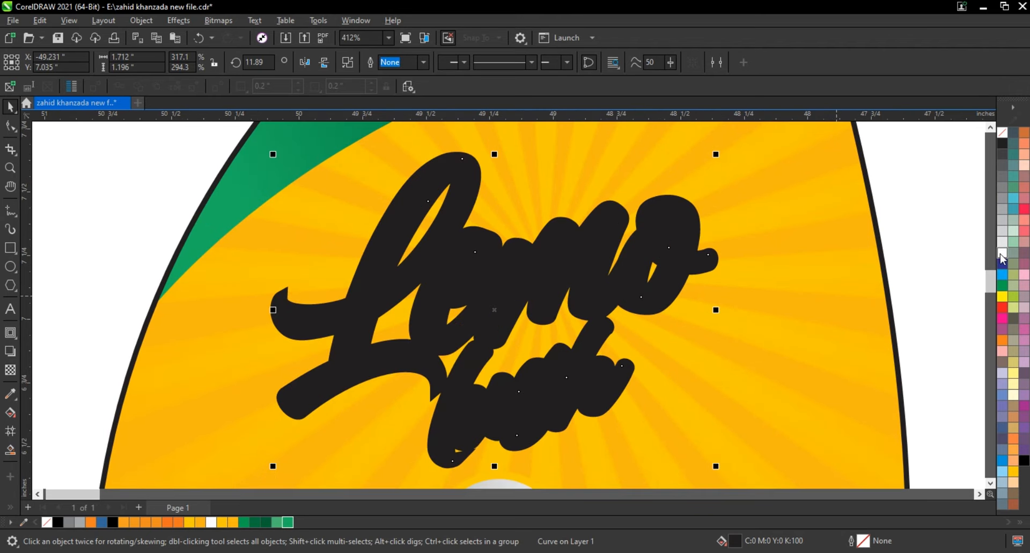
pyautogui.click(1002, 253)
pyautogui.click(716, 262)
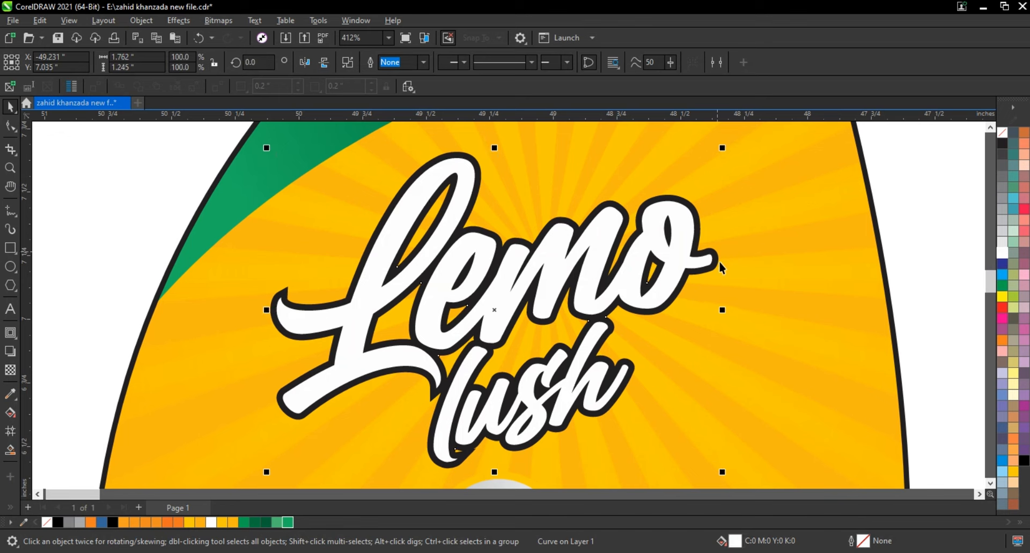
pyautogui.click(347, 62)
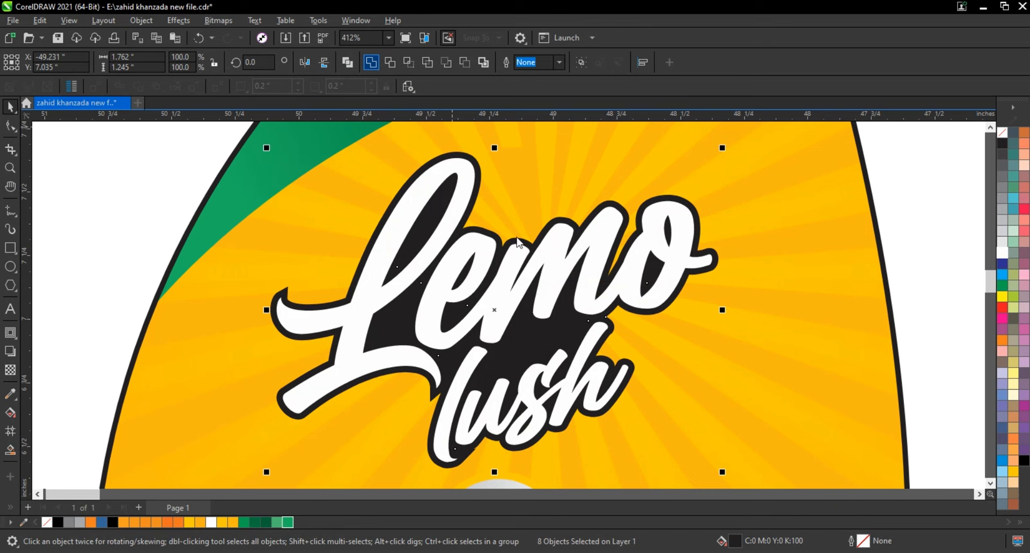
pyautogui.click(375, 63)
pyautogui.scroll(-1, 453, 293)
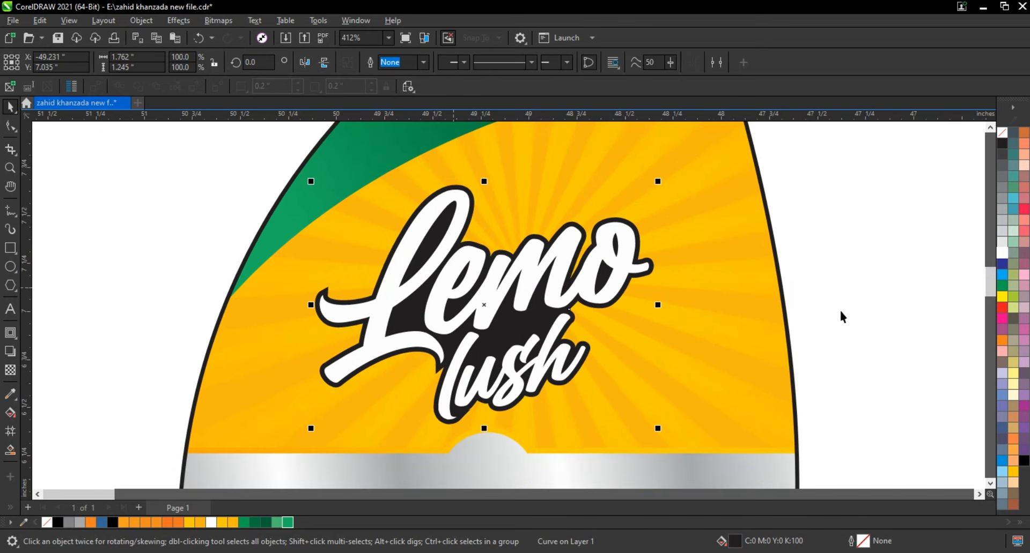
# Step: Fill the backing shape behind the lettering with green, C 73, M 0, Y 100, K 0
pyautogui.click(1001, 286)
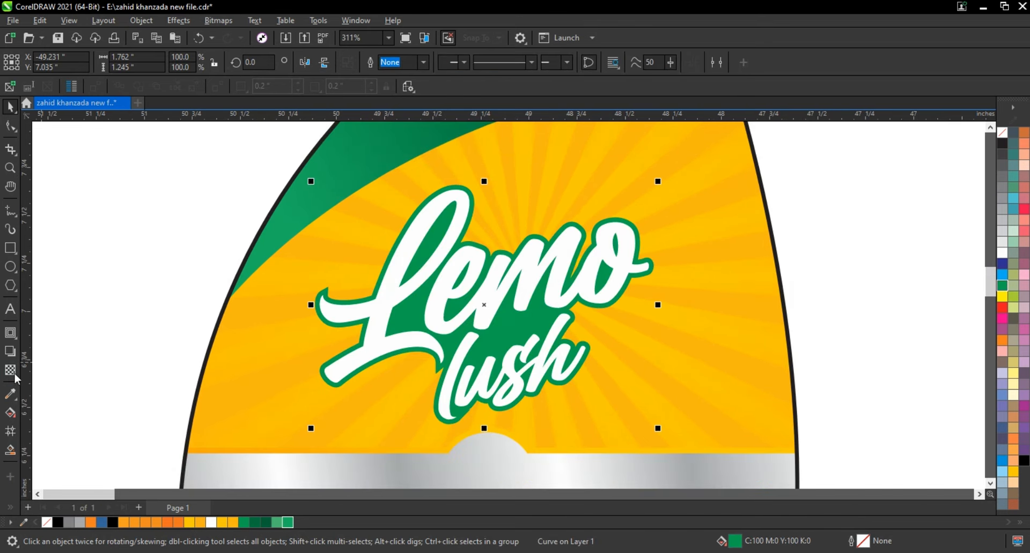
pyautogui.click(9, 414)
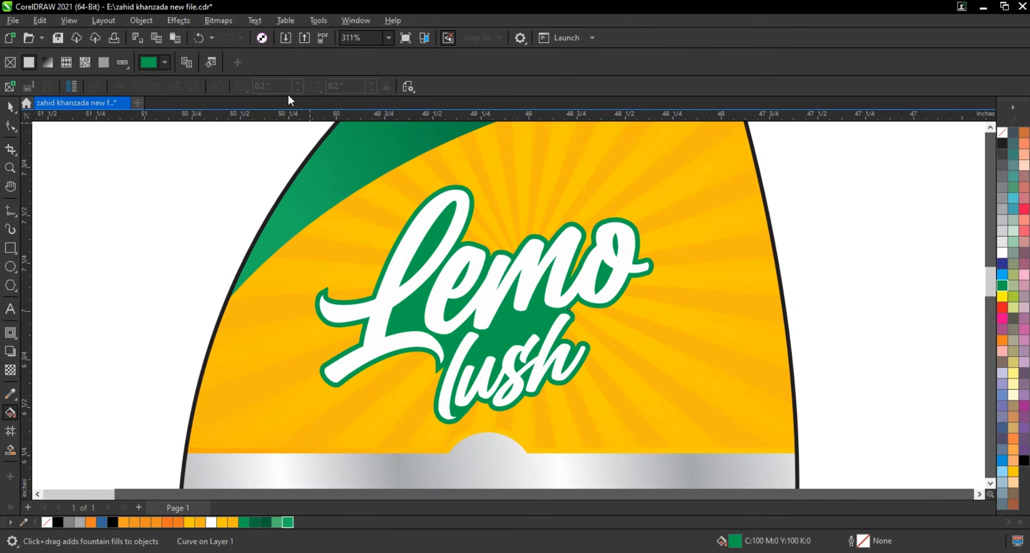
pyautogui.click(153, 67)
pyautogui.click(152, 88)
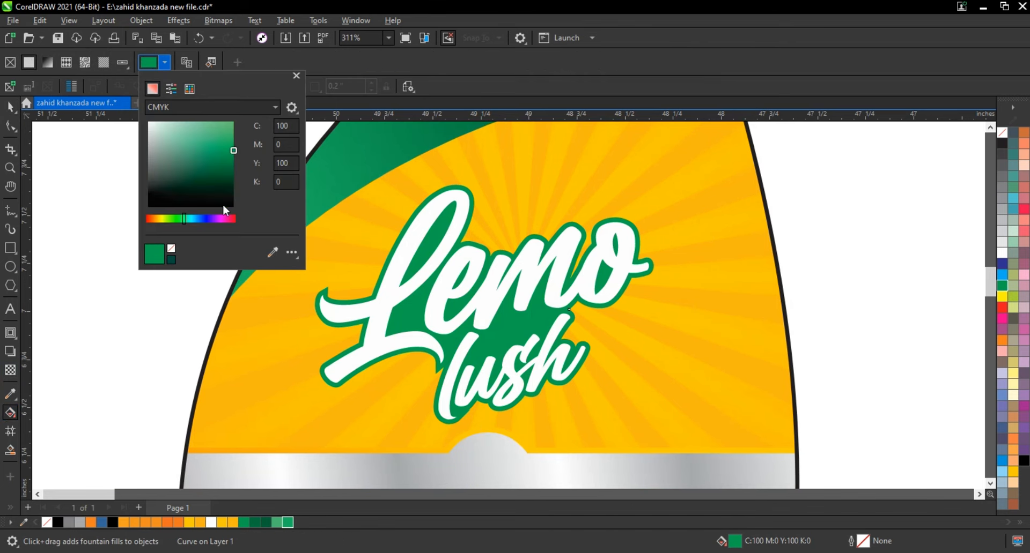
pyautogui.click(178, 219)
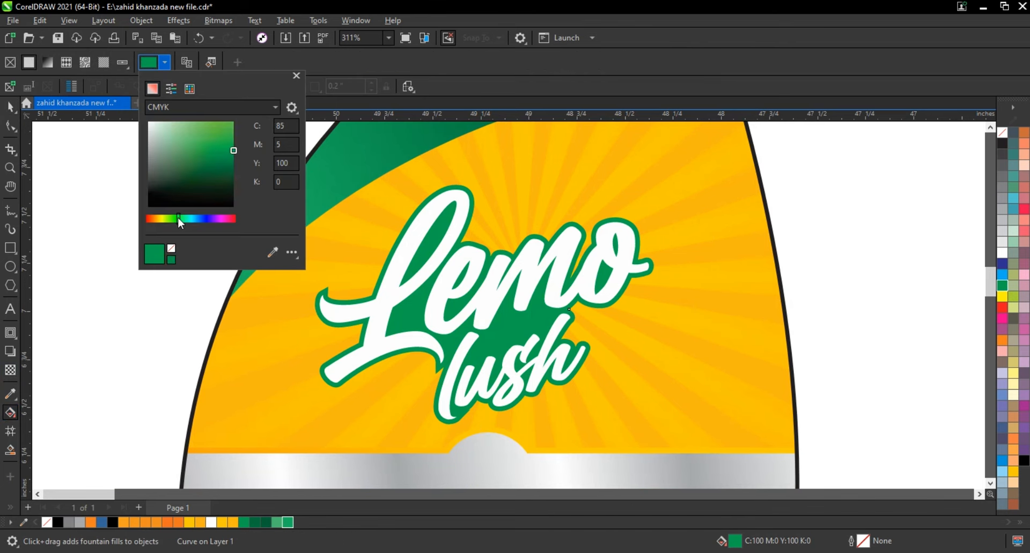
pyautogui.click(230, 137)
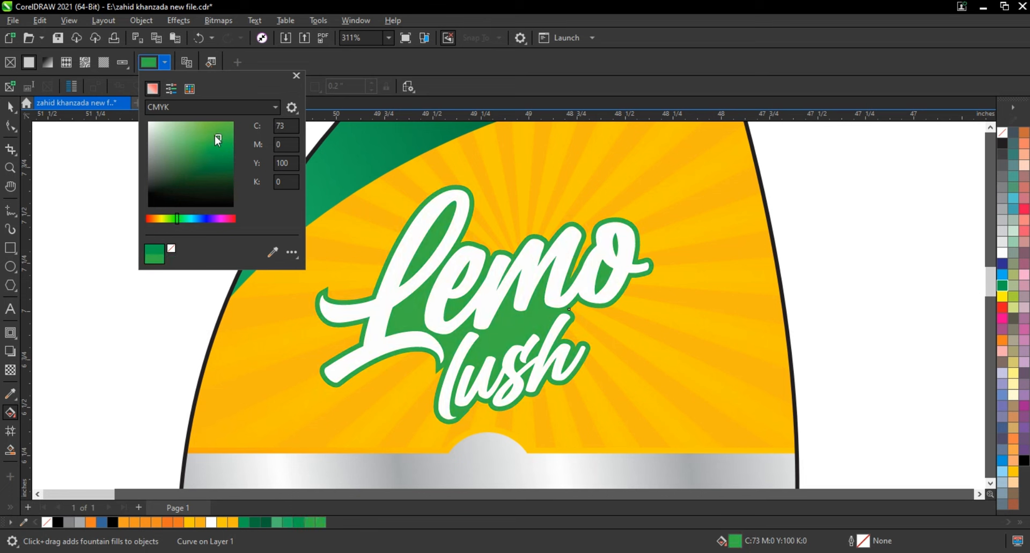
pyautogui.click(10, 107)
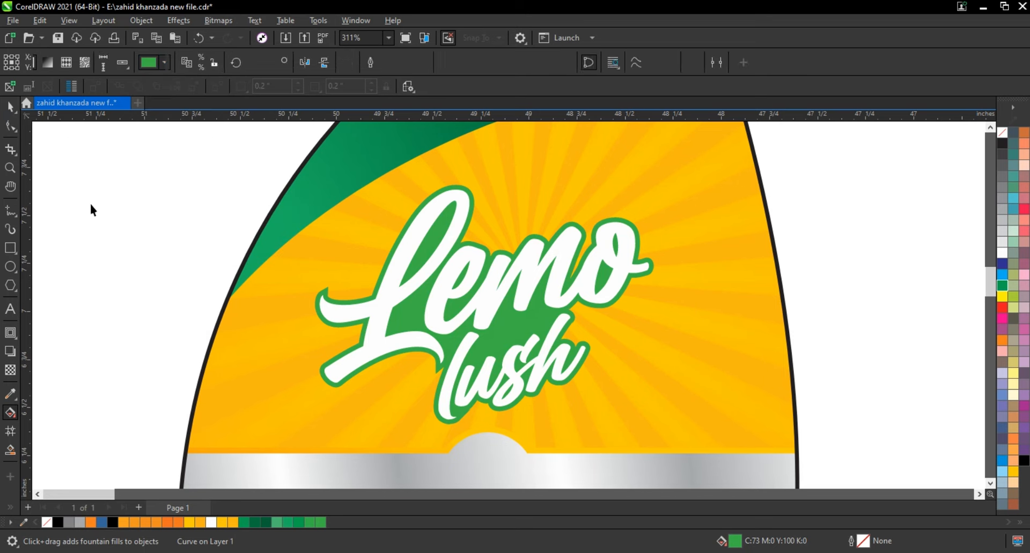
# Step: Offset a copy of the white lettering slightly down and left behind it, filled dark green C98 M33 Y100 K28, as a shadow
pyautogui.click(614, 242)
pyautogui.scroll(2, 610, 258)
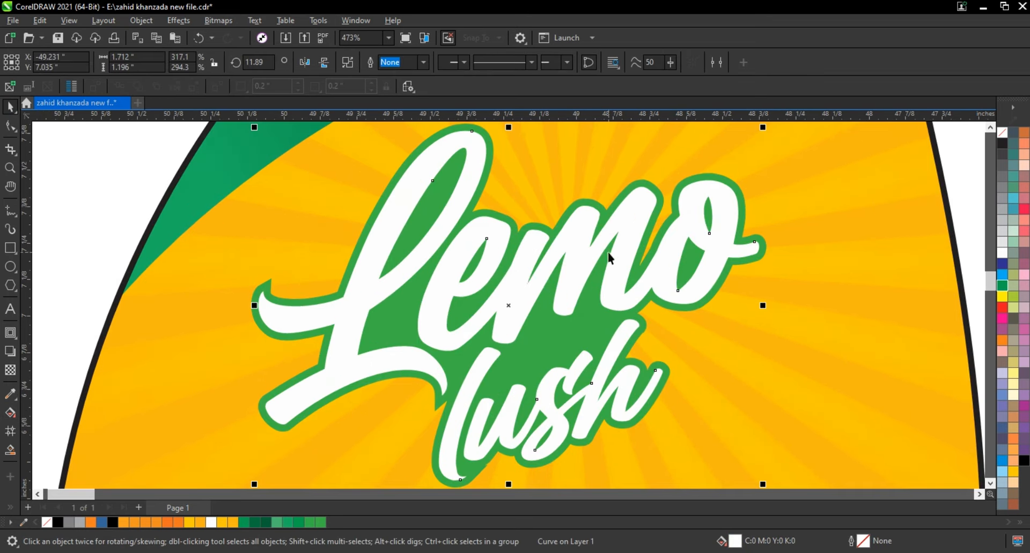
pyautogui.moveTo(529, 281); pyautogui.dragTo(533, 285)
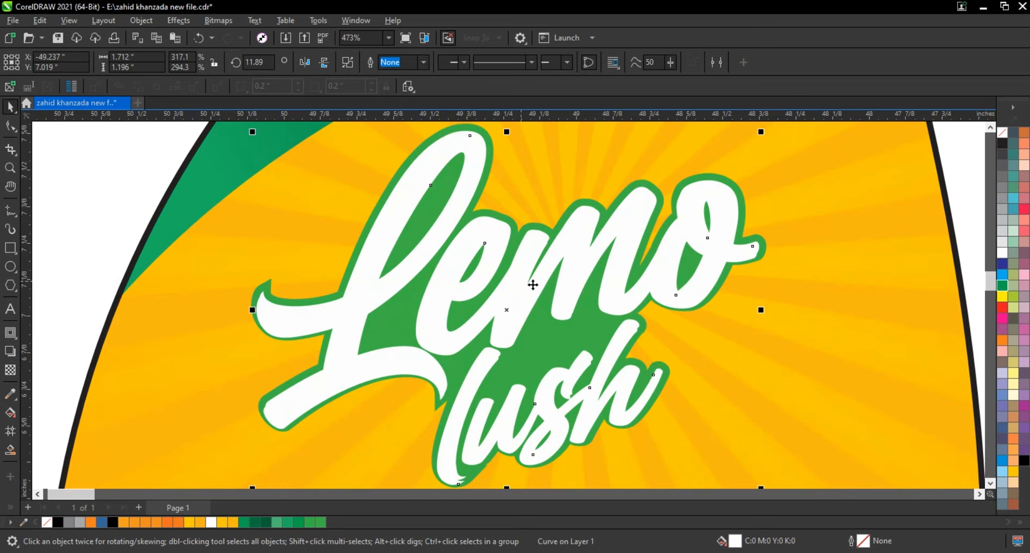
pyautogui.click(268, 523)
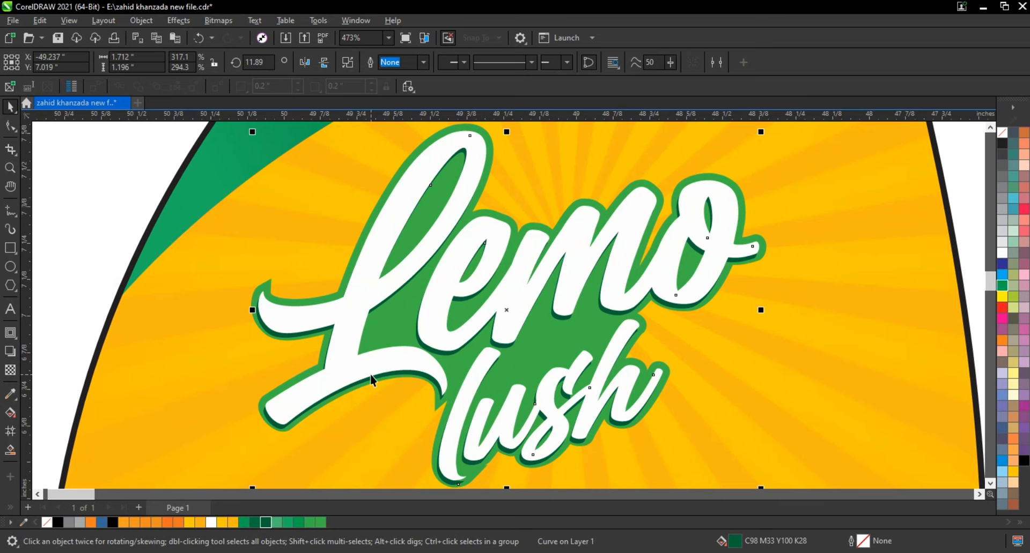
# Step: Group the white lettering, its shadow and the green backing, and shift the group slightly right on the sunburst
pyautogui.scroll(-3, 372, 379)
pyautogui.moveTo(207, 196); pyautogui.dragTo(688, 435)
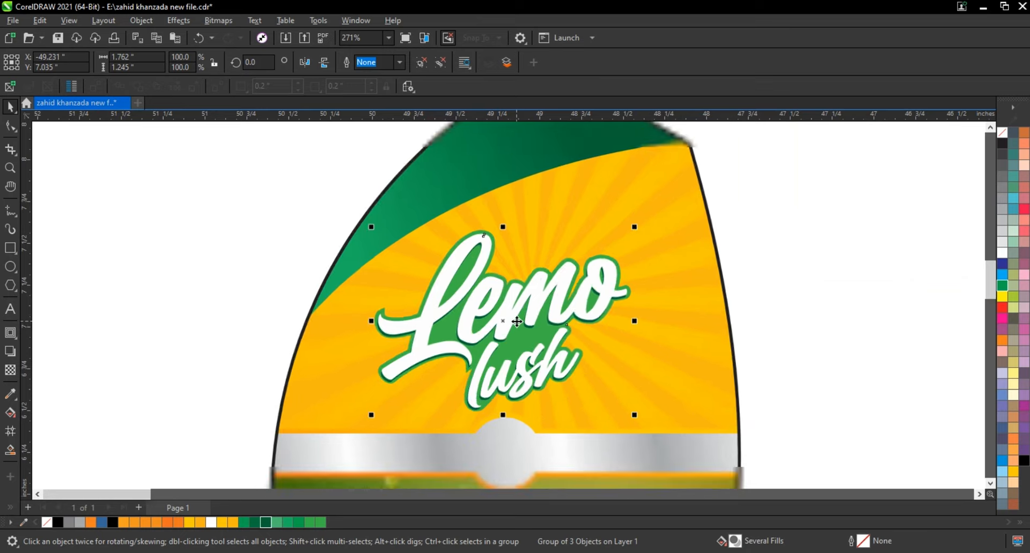
pyautogui.scroll(-2, 517, 321)
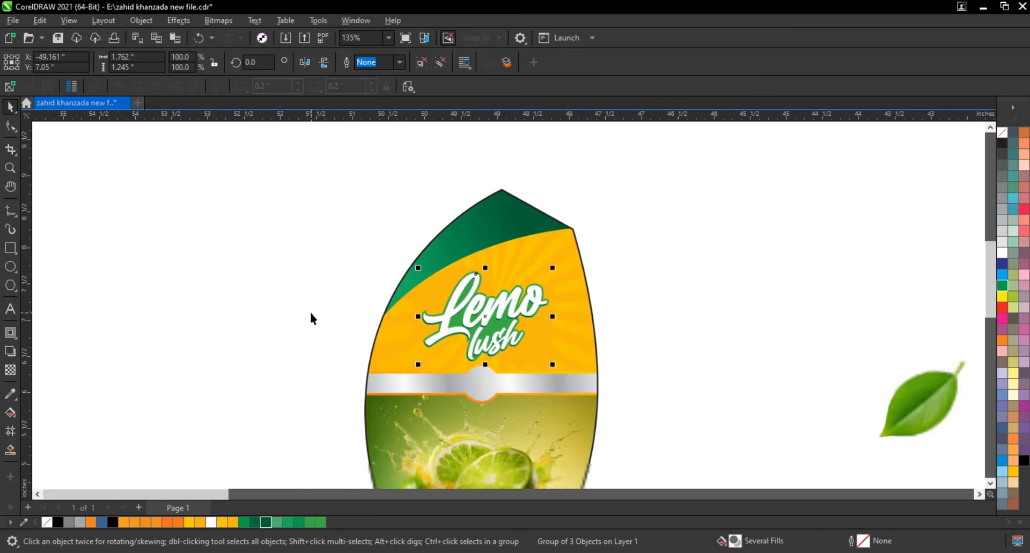
# Step: Move the yellow lemon slice image onto the upper part of the label, around the brand lettering
pyautogui.scroll(-2, 328, 297)
pyautogui.click(798, 368)
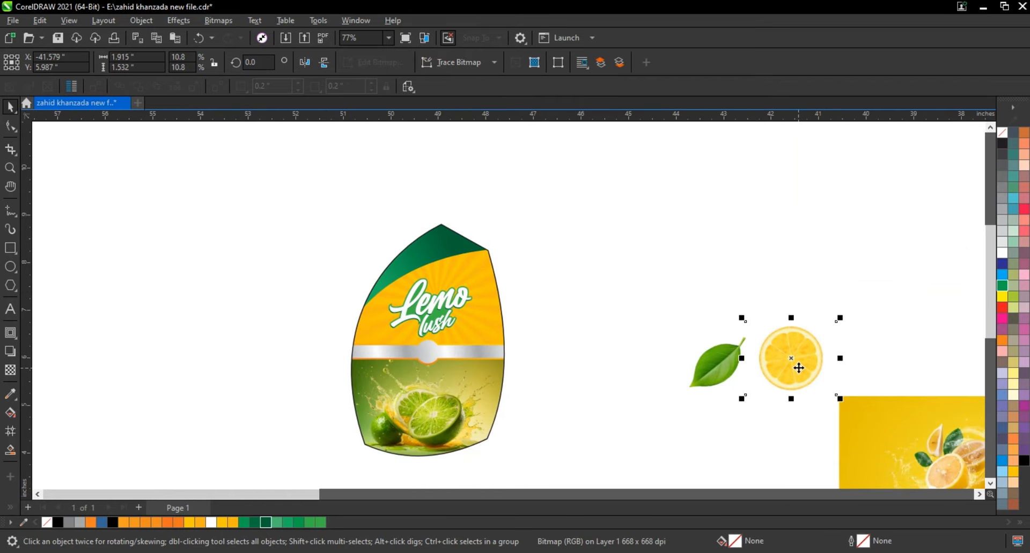
pyautogui.moveTo(799, 370); pyautogui.dragTo(512, 307)
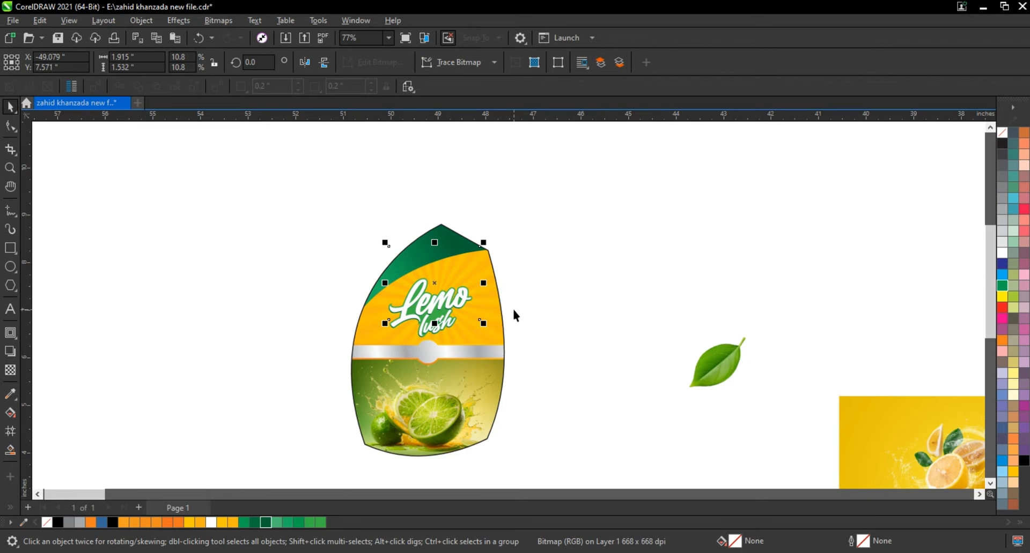
# Step: Bring the lemon slice image to the front, scaled down to about 1 inch wide, over the upper part of the brand lettering
pyautogui.hotkey('shift', 'F2')
pyautogui.hotkey('shift', 'pageup')
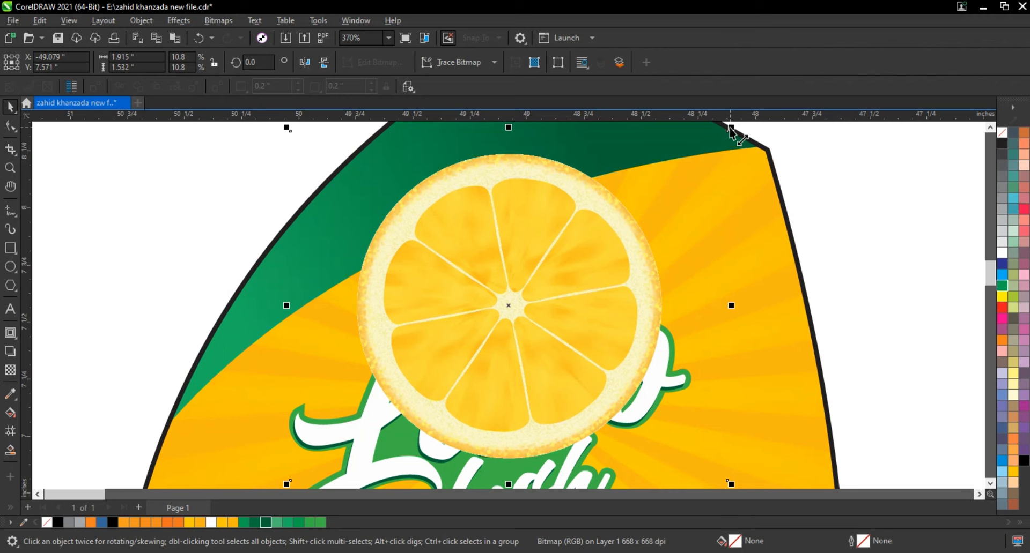
pyautogui.moveTo(730, 129); pyautogui.dragTo(625, 211)
pyautogui.moveTo(552, 315)
pyautogui.mouseDown()
pyautogui.moveTo(578, 301)
pyautogui.moveTo(564, 308)
pyautogui.mouseUp()
# Step: Bring the Lemo lush lettering in front of the lemon slice and nudge the slice slightly down behind it
pyautogui.click(418, 302)
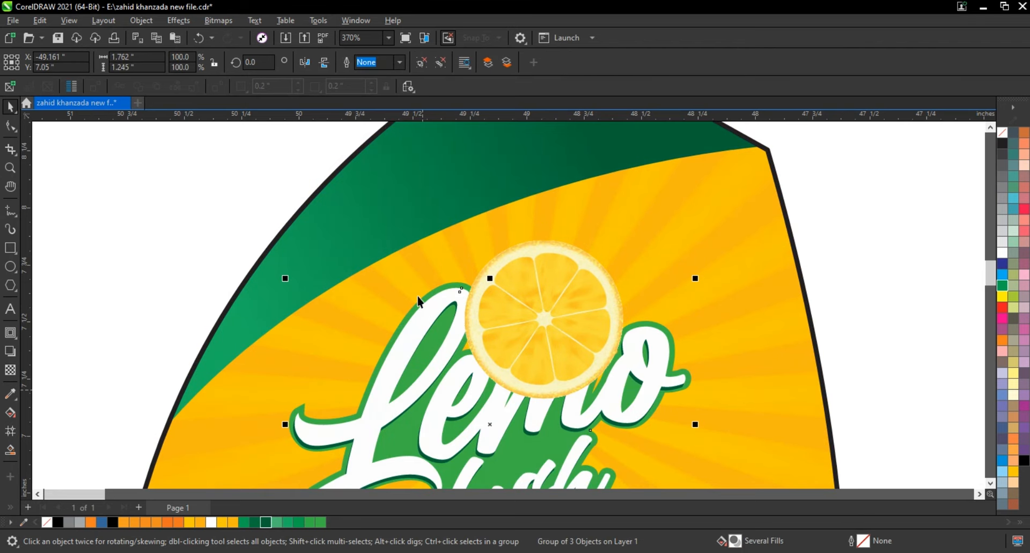
pyautogui.keyDown('shift'); pyautogui.click(452, 289); pyautogui.keyUp('shift')
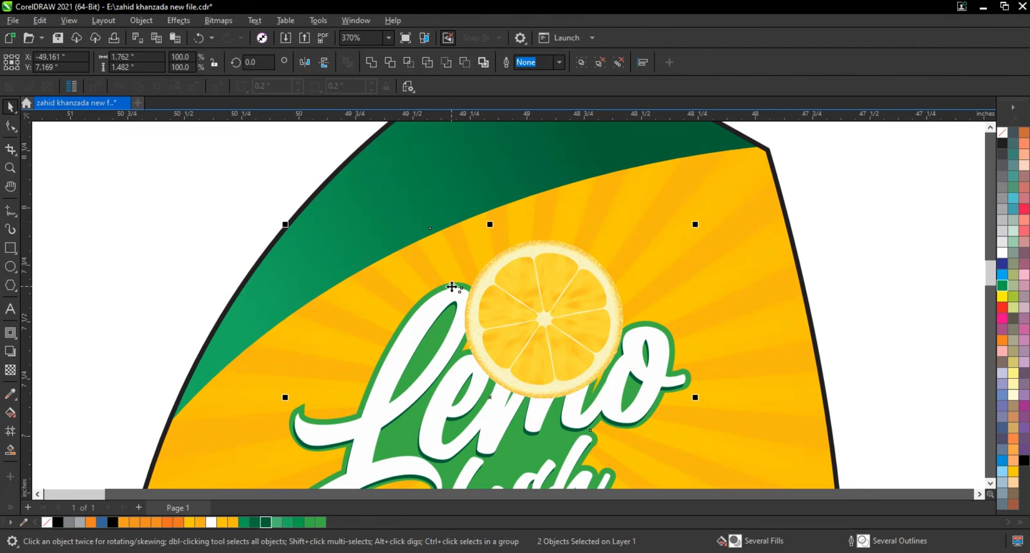
pyautogui.scroll(-2, 451, 289)
pyautogui.click(232, 238)
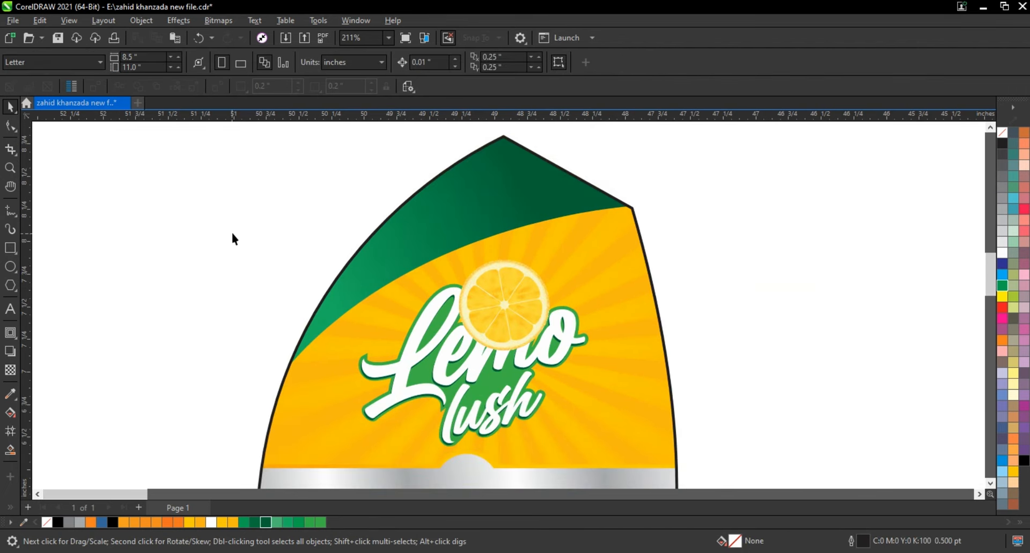
pyautogui.click(489, 315)
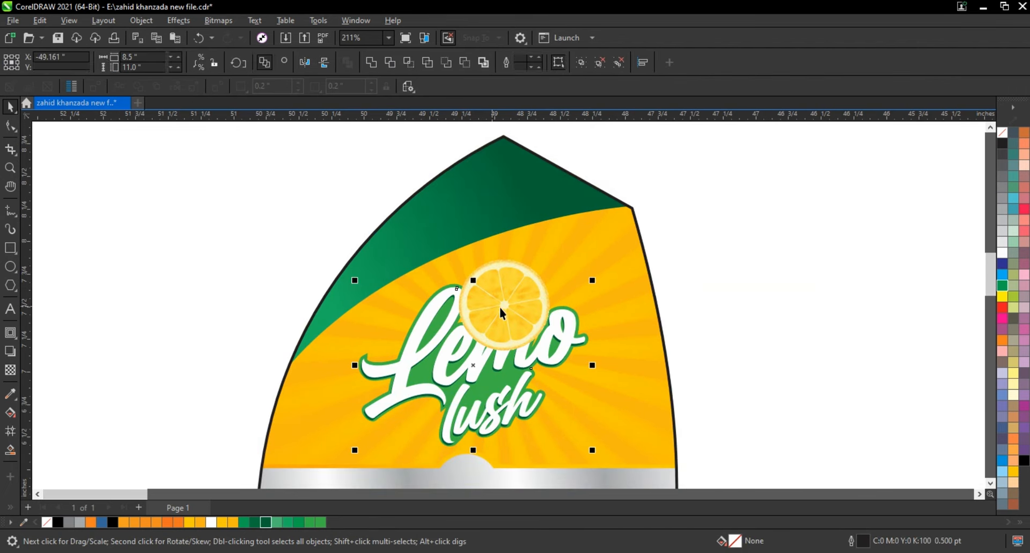
pyautogui.hotkey('shift', 'pageup')
pyautogui.click(503, 282)
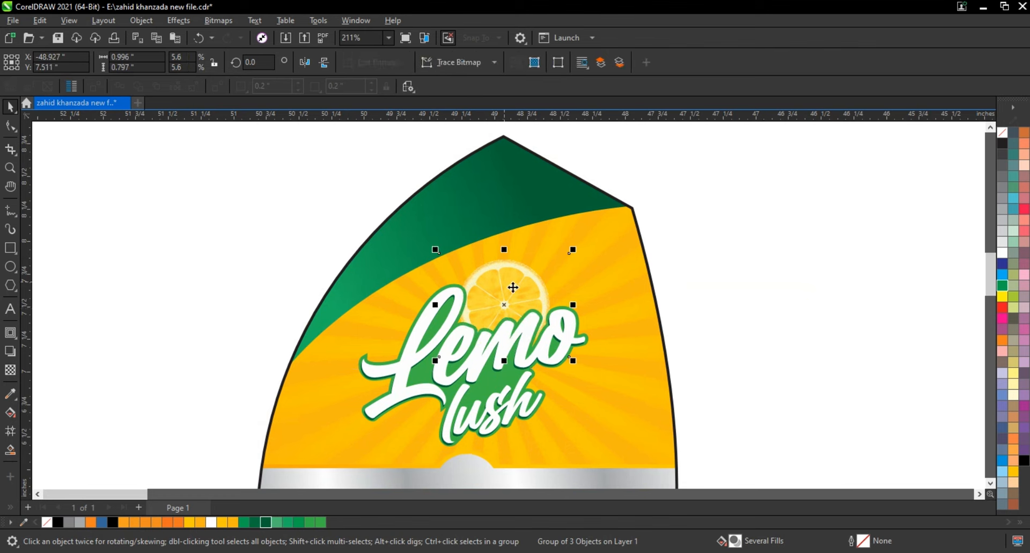
pyautogui.moveTo(510, 287); pyautogui.dragTo(519, 290)
# Step: Move the green leaf image from outside the label onto the brand lettering
pyautogui.scroll(-2, 466, 306)
pyautogui.scroll(-2, 466, 306)
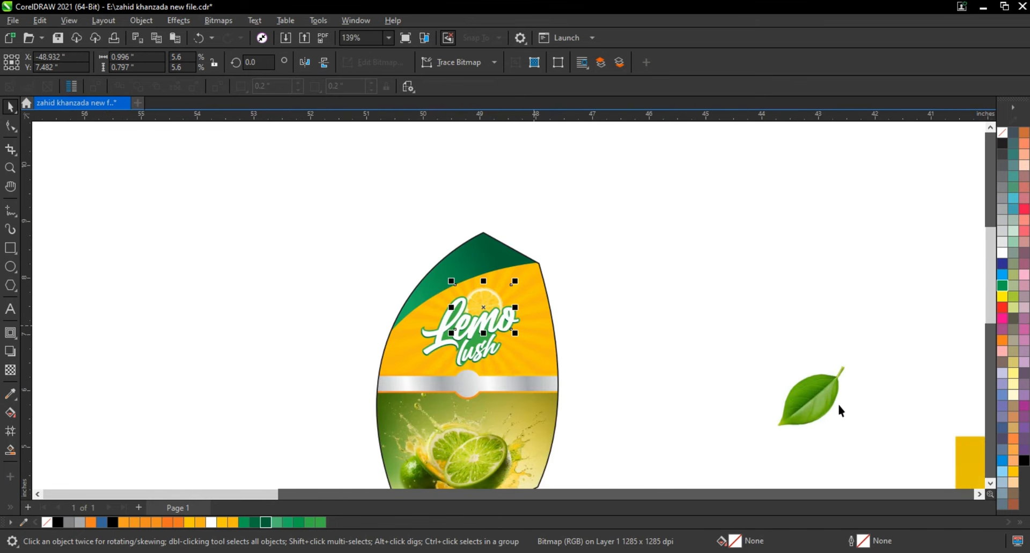
pyautogui.click(853, 362)
pyautogui.moveTo(857, 357); pyautogui.dragTo(488, 311)
pyautogui.click(805, 403)
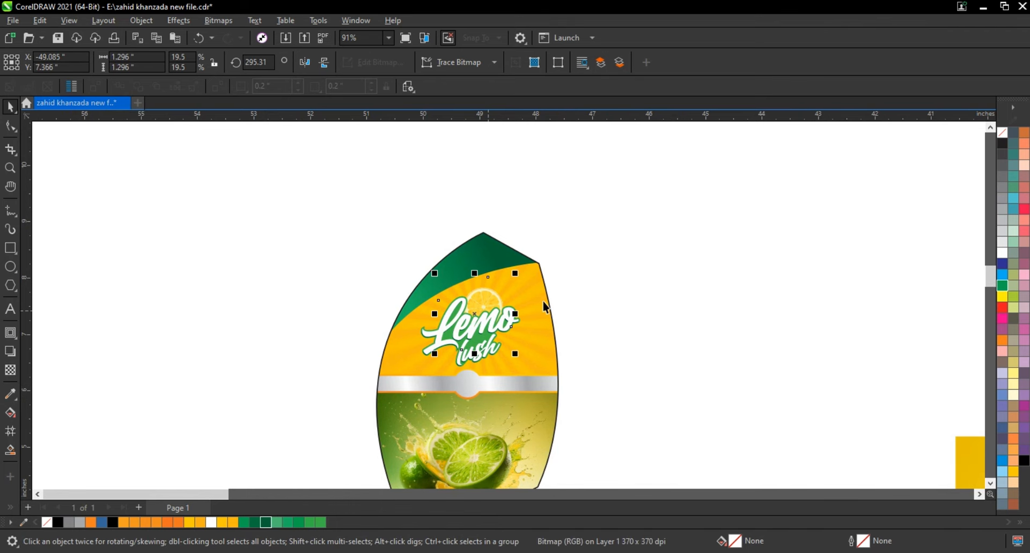
pyautogui.hotkey('shift', 'F2')
pyautogui.scroll(-1, 542, 301)
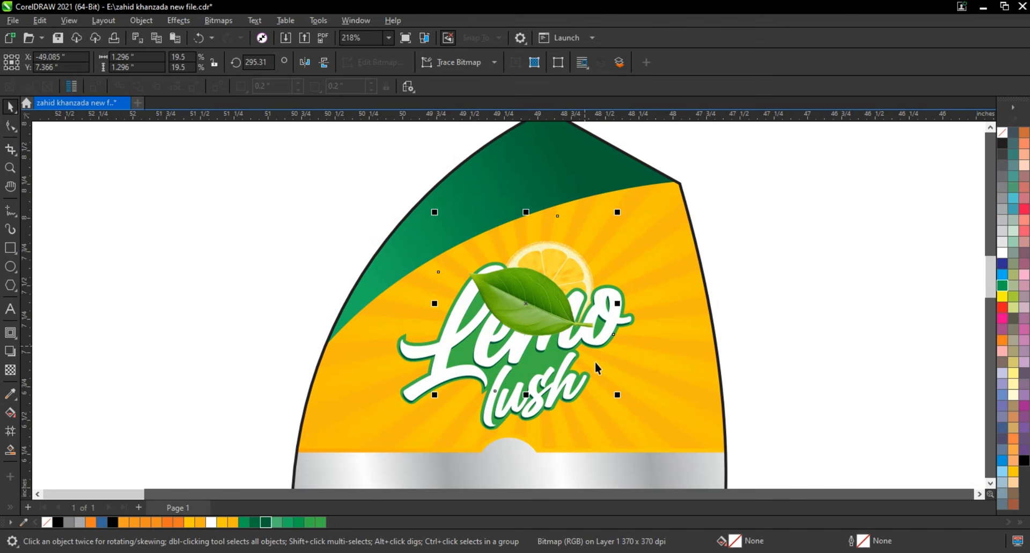
# Step: Shrink the leaf to 11.8% scale and rotate it to about 247 degrees so it stands above the L beside the lemon slice
pyautogui.click(594, 365)
pyautogui.moveTo(620, 400); pyautogui.dragTo(551, 408)
pyautogui.moveTo(540, 307); pyautogui.dragTo(531, 284)
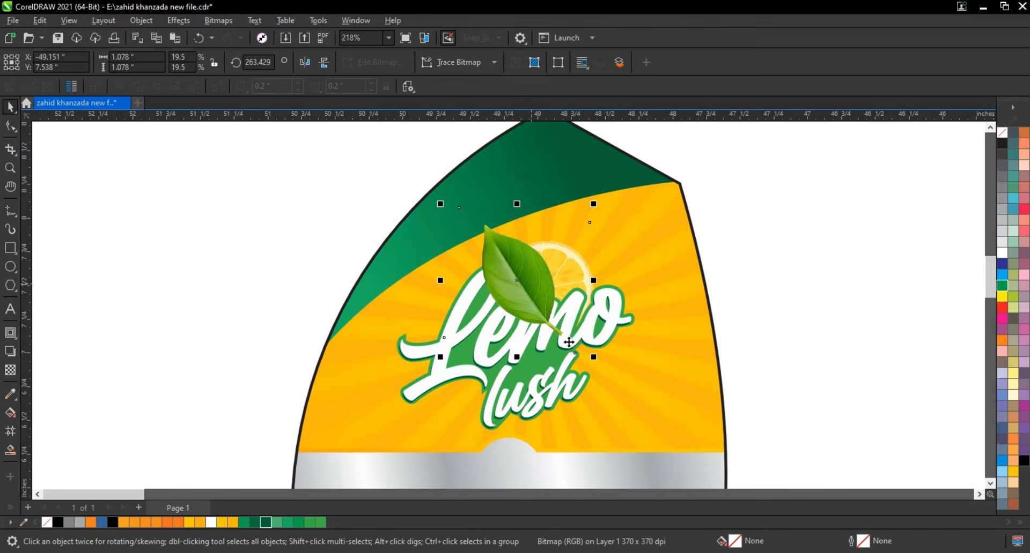
pyautogui.moveTo(592, 359); pyautogui.dragTo(509, 295)
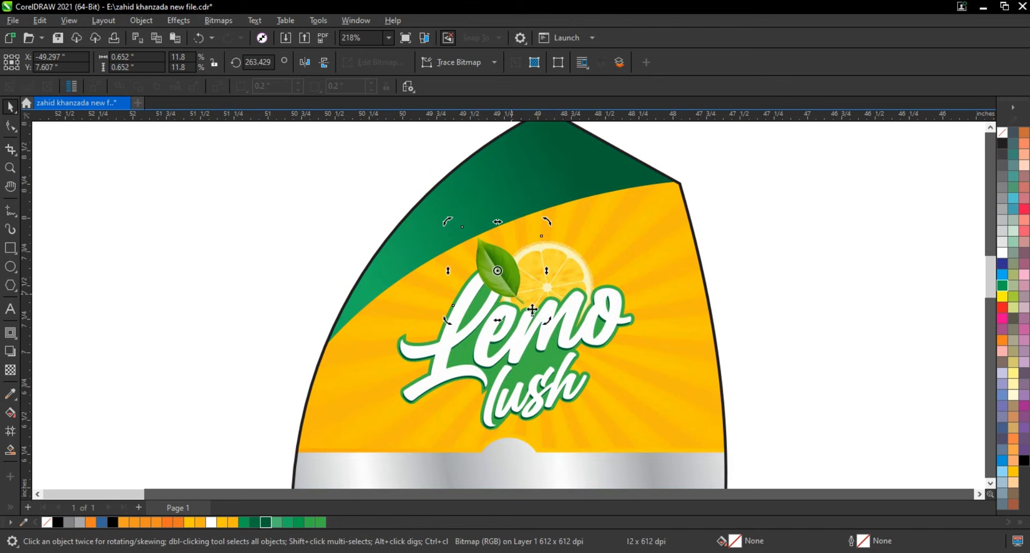
pyautogui.moveTo(546, 322); pyautogui.dragTo(529, 330)
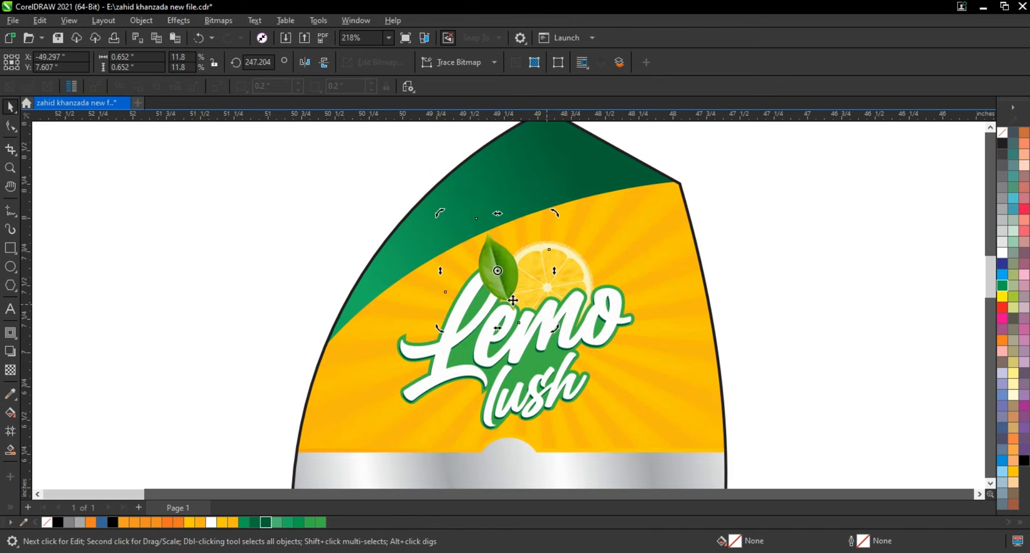
# Step: Place a horizontally mirrored copy of the leaf on the opposite side of the lemon slice, rotated to about 275 degrees
pyautogui.moveTo(502, 279); pyautogui.dragTo(531, 280)
pyautogui.hotkey('ctrl', 'z')
pyautogui.click(501, 276)
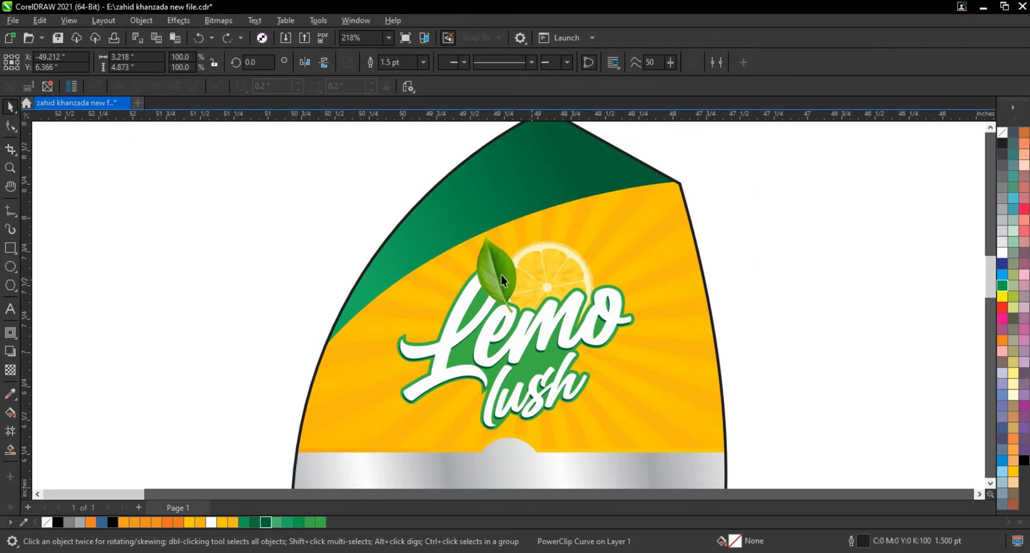
pyautogui.moveTo(441, 276); pyautogui.dragTo(554, 279)
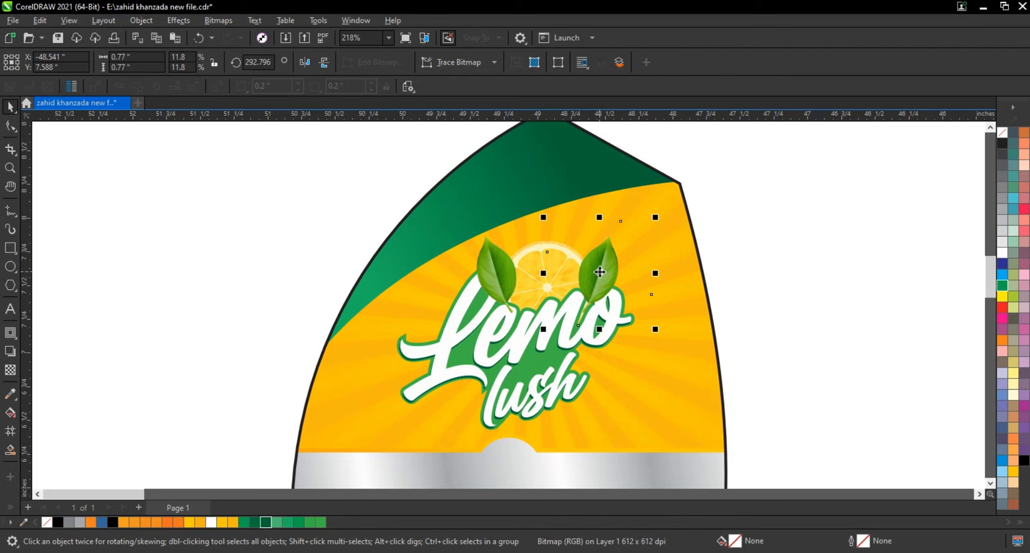
pyautogui.click(599, 273)
pyautogui.moveTo(661, 220); pyautogui.dragTo(667, 250)
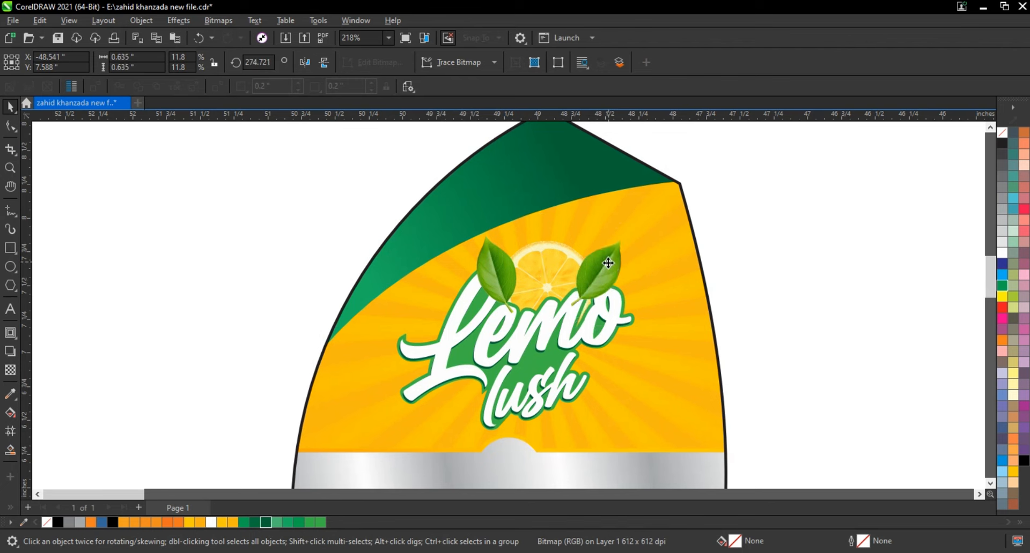
pyautogui.moveTo(608, 263); pyautogui.dragTo(608, 263)
# Step: Order both leaves behind the lettering, with the original leaf in front of the lemon slice and the mirrored one behind it
pyautogui.hotkey('ctrl', 'pagedown')
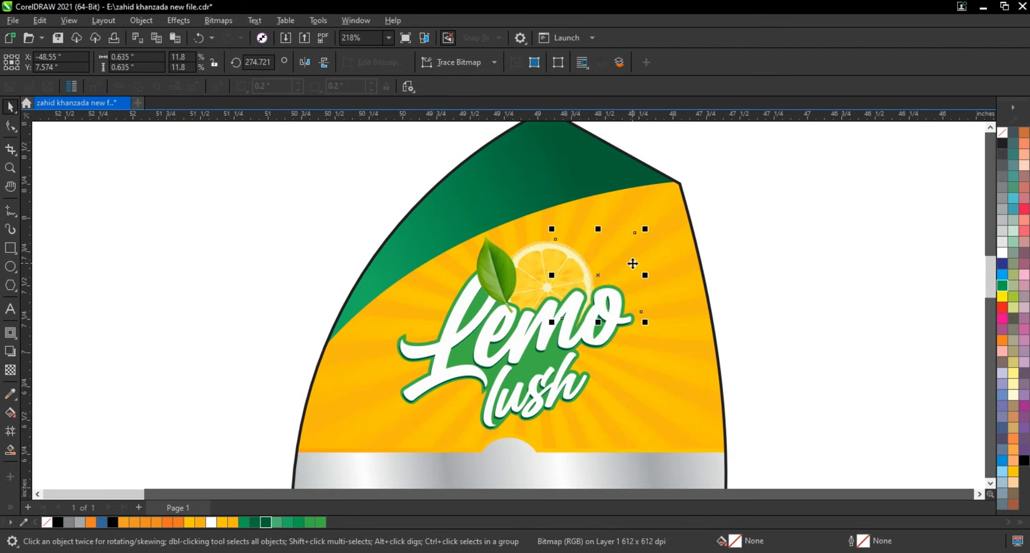
pyautogui.click(494, 281)
pyautogui.hotkey('ctrl', 'pagedown')
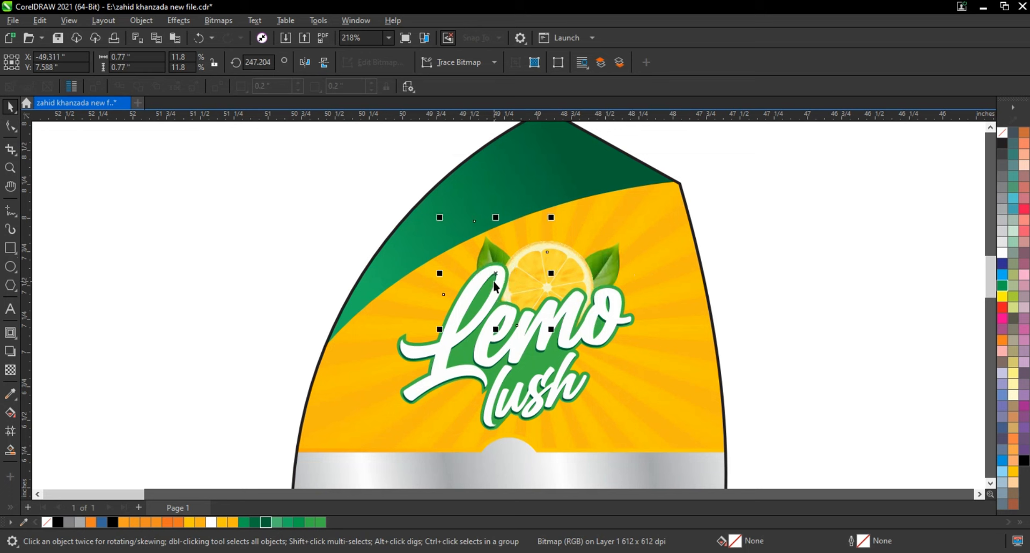
pyautogui.hotkey('ctrl', 'pageup')
# Step: Group the lettering, lemon slice and leaves, and scale the group down to about 89% at the middle of the sunburst
pyautogui.moveTo(772, 188); pyautogui.dragTo(344, 442)
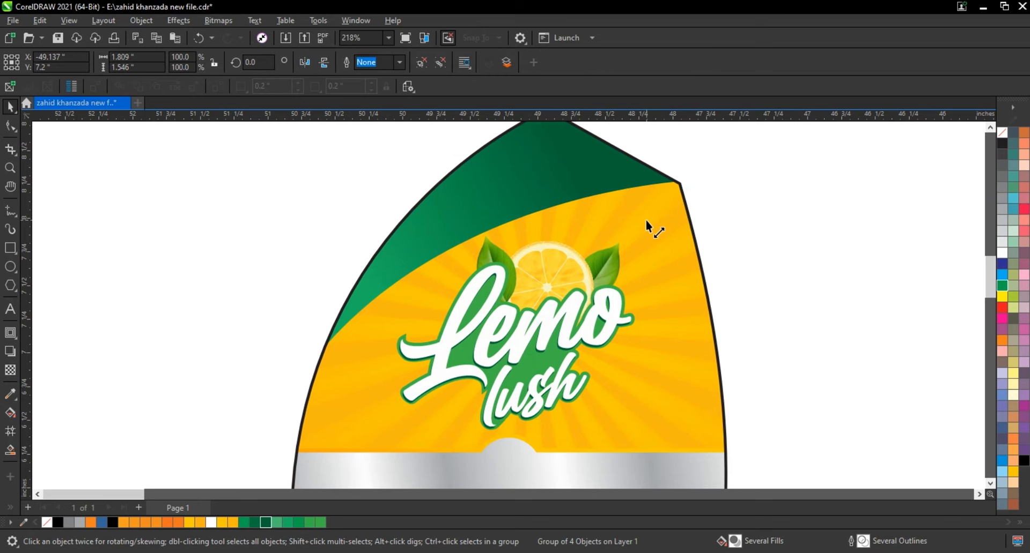
pyautogui.moveTo(646, 220); pyautogui.dragTo(632, 251)
pyautogui.moveTo(565, 319); pyautogui.dragTo(577, 322)
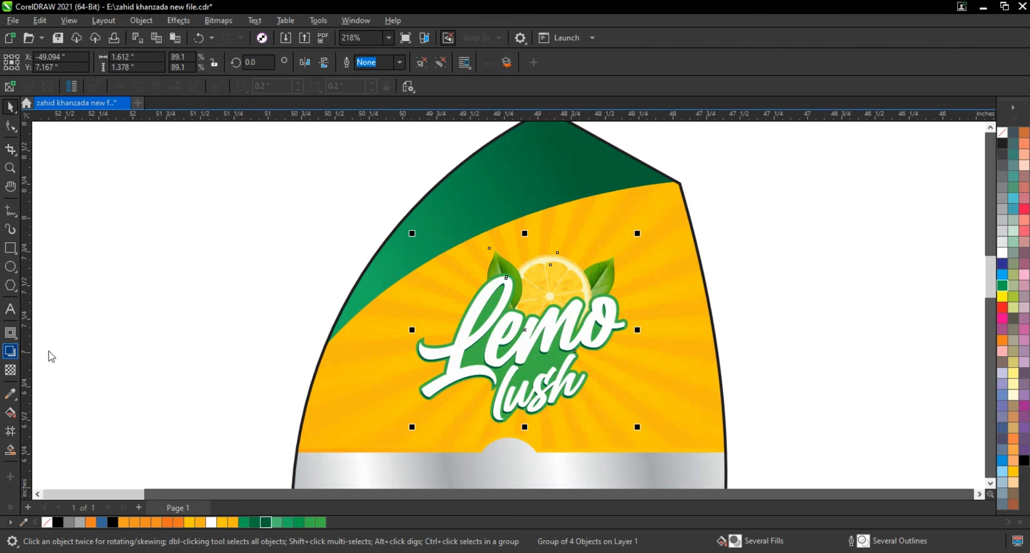
# Step: Add a drop shadow around the logo group in white with the Normal merge mode
pyautogui.moveTo(526, 276); pyautogui.dragTo(526, 424)
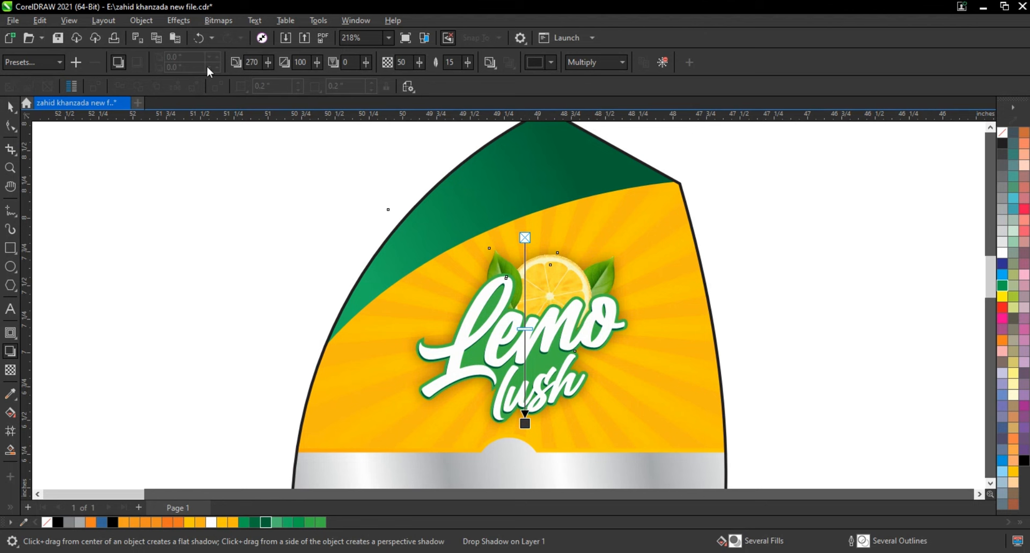
pyautogui.click(573, 65)
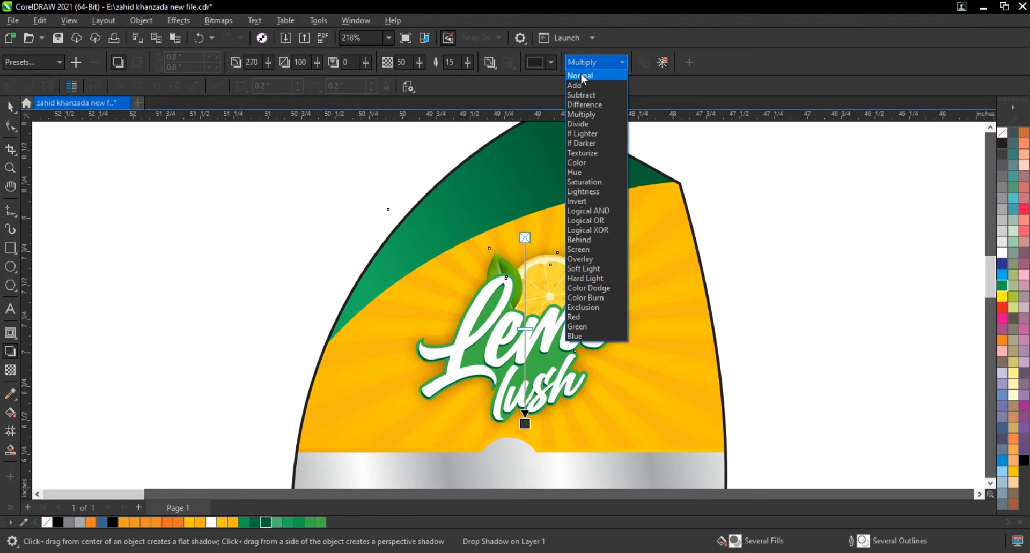
pyautogui.click(580, 74)
pyautogui.click(533, 63)
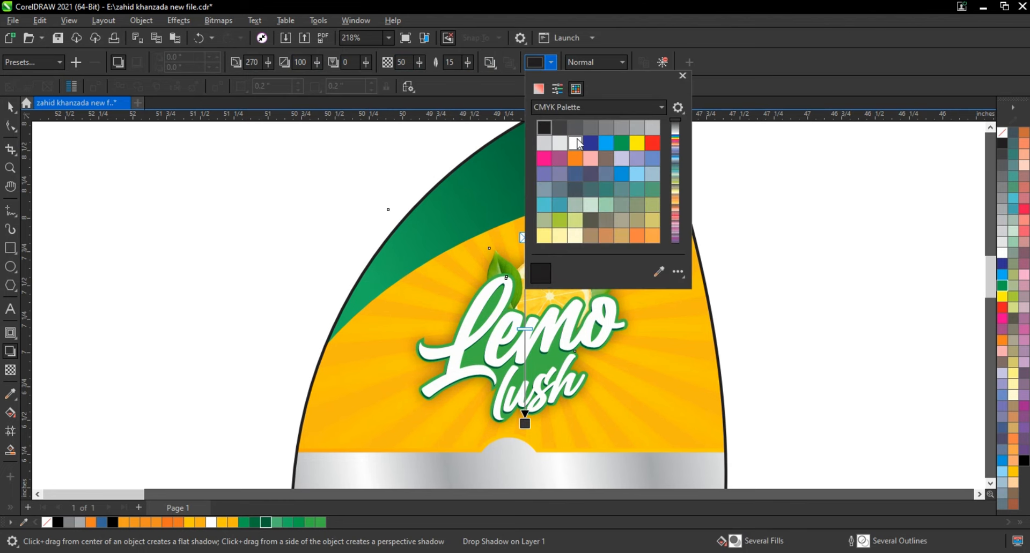
pyautogui.click(575, 142)
pyautogui.click(489, 62)
pyautogui.click(490, 62)
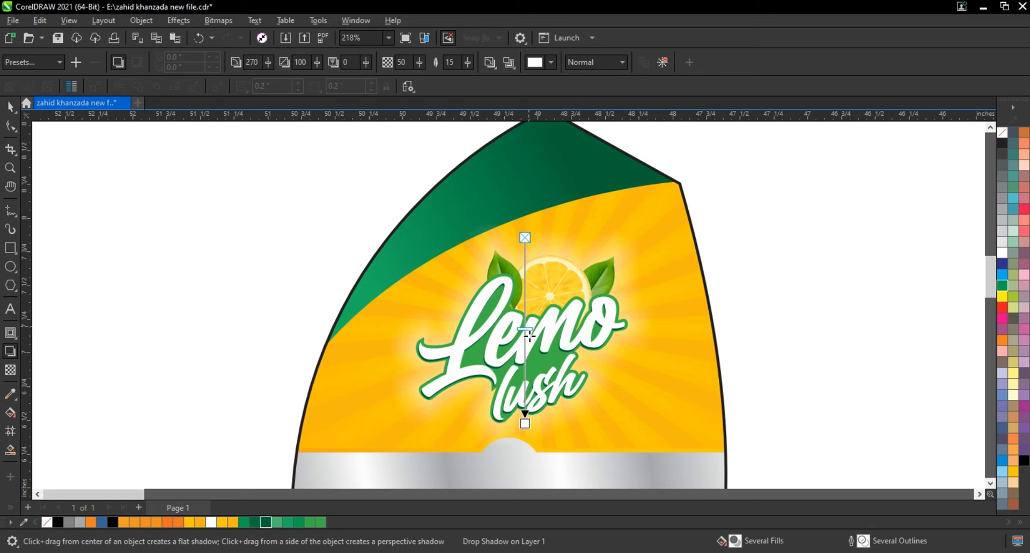
# Step: Set the white shadow's opacity to 100 and its feathering to 5 for a tight glow
pyautogui.moveTo(528, 336); pyautogui.dragTo(534, 412)
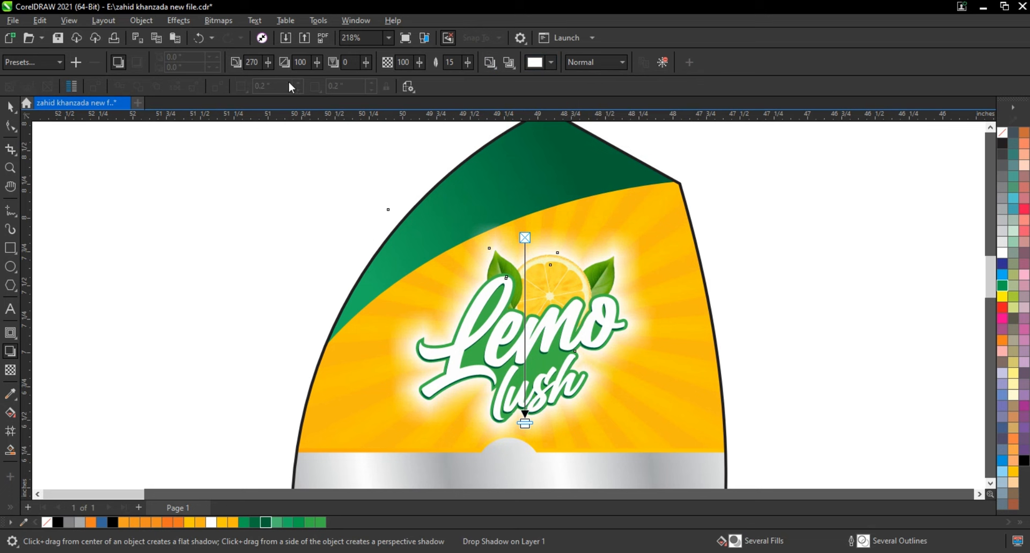
pyautogui.click(456, 63)
pyautogui.moveTo(459, 63); pyautogui.dragTo(424, 63)
pyautogui.write('5')
pyautogui.press('Return')
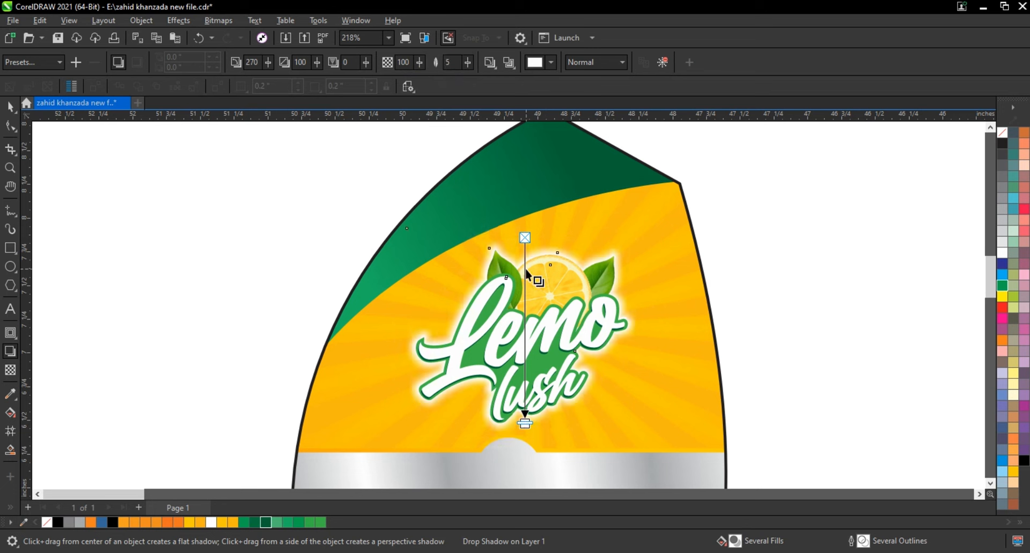
# Step: Break the drop shadow apart from the logo group so the glow is a separate object
pyautogui.click(9, 108)
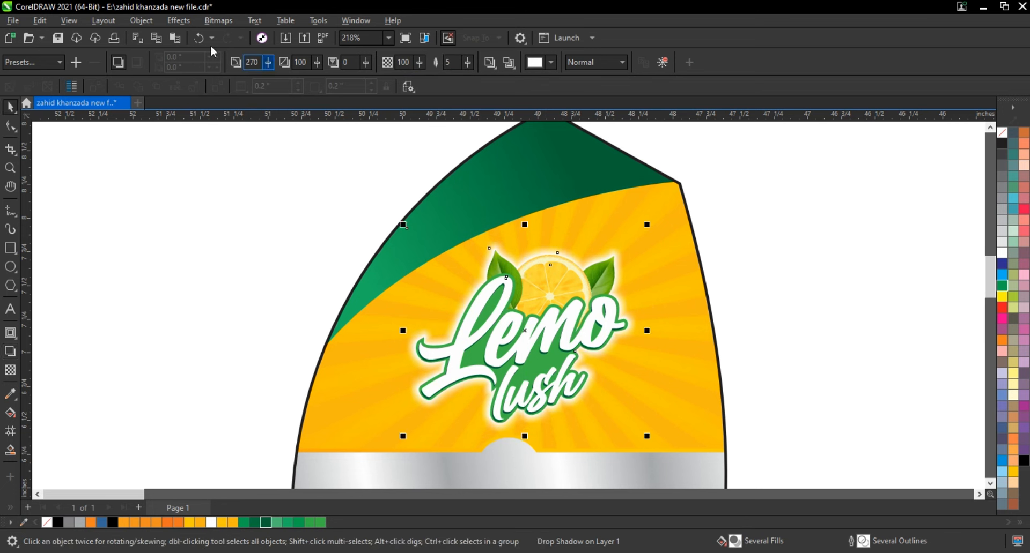
pyautogui.click(141, 20)
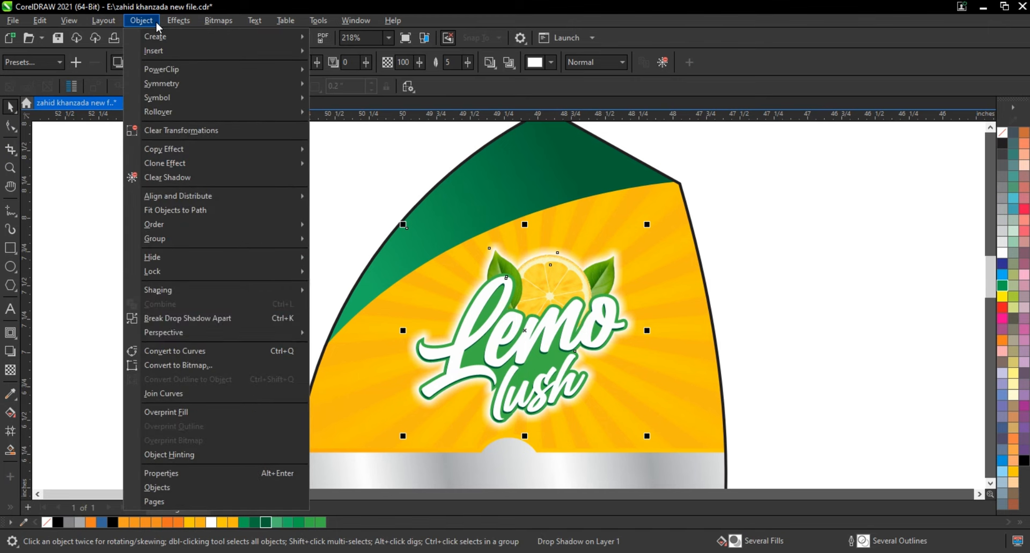
pyautogui.click(215, 318)
pyautogui.click(199, 253)
pyautogui.scroll(-1, 199, 253)
pyautogui.scroll(-1, 199, 260)
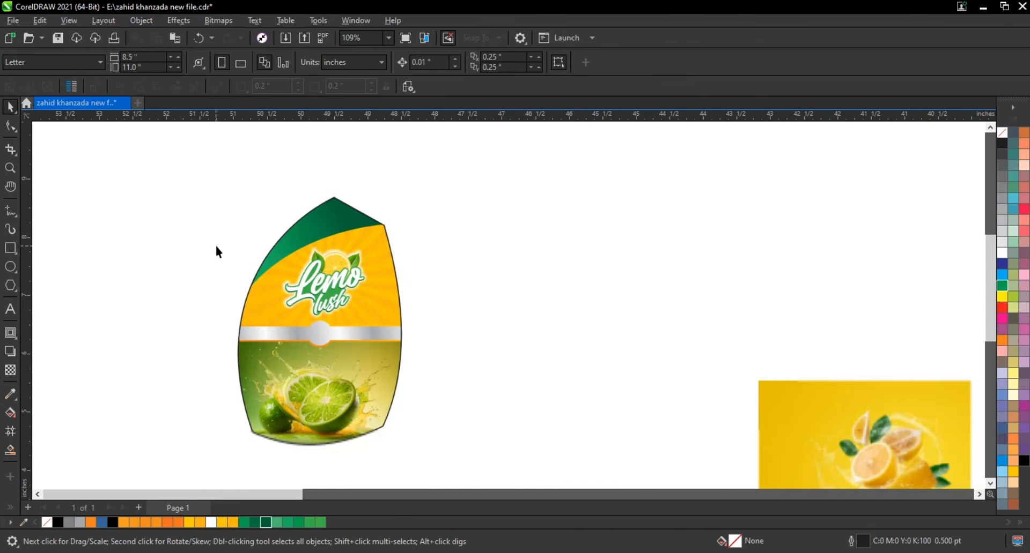
pyautogui.moveTo(214, 222); pyautogui.dragTo(357, 326)
pyautogui.moveTo(369, 326); pyautogui.dragTo(416, 329)
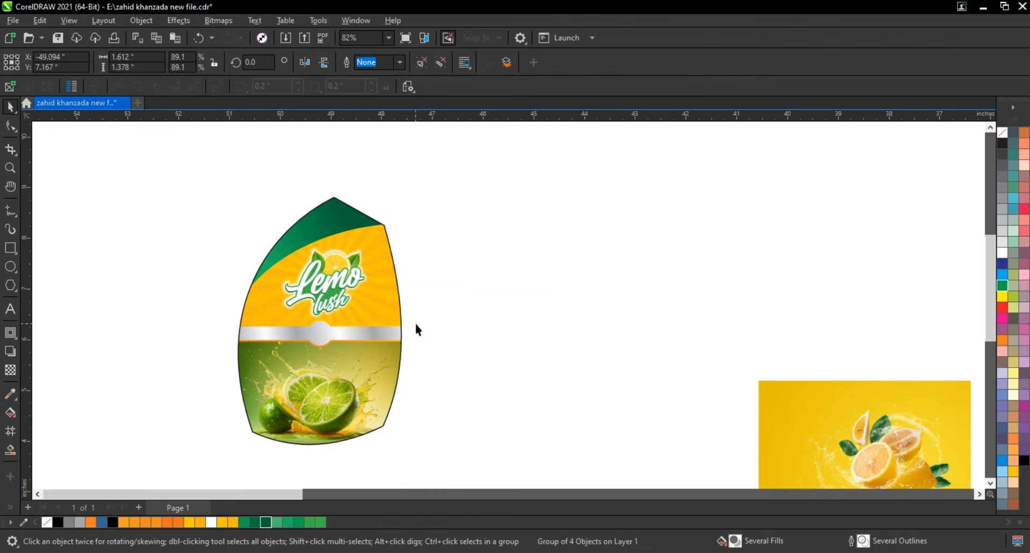
# Step: Add the three-line text "KILLS / 100X / MORE GERMS" in 24 pt Arial, starting just outside the label near the silver bar
pyautogui.click(416, 328)
pyautogui.click(10, 168)
pyautogui.moveTo(210, 265); pyautogui.dragTo(489, 361)
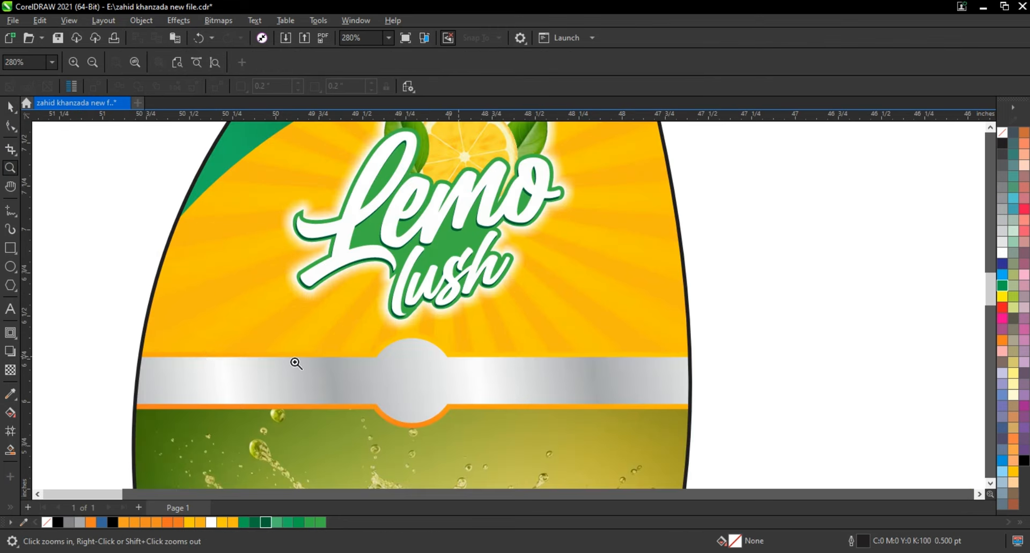
pyautogui.click(10, 310)
pyautogui.click(80, 329)
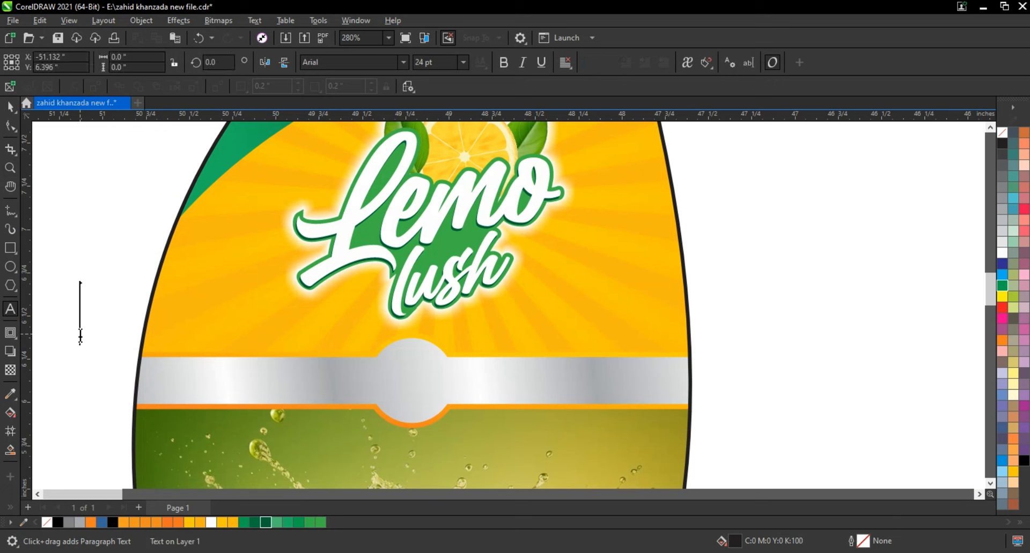
pyautogui.write('KILLS')
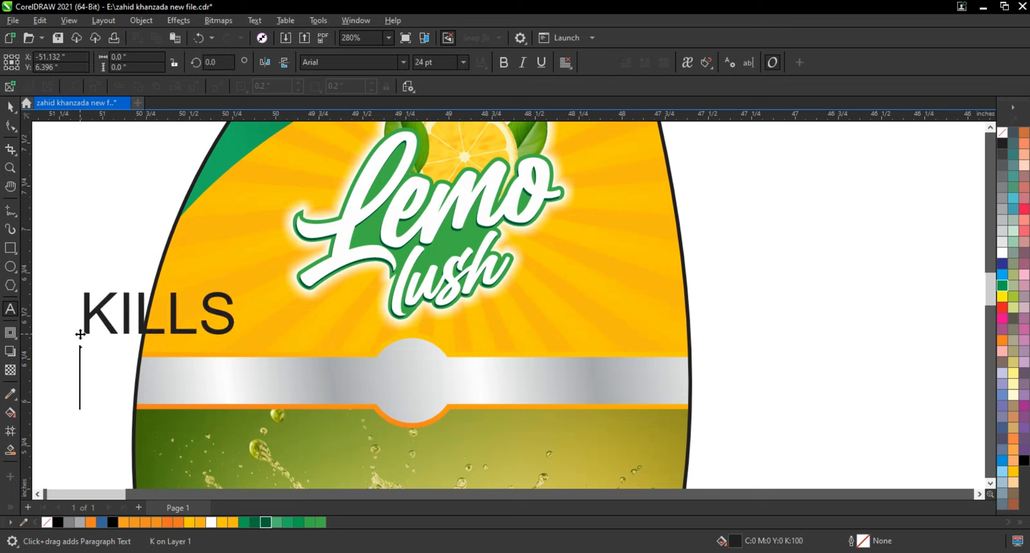
pyautogui.press('Return')
pyautogui.write('100X ')
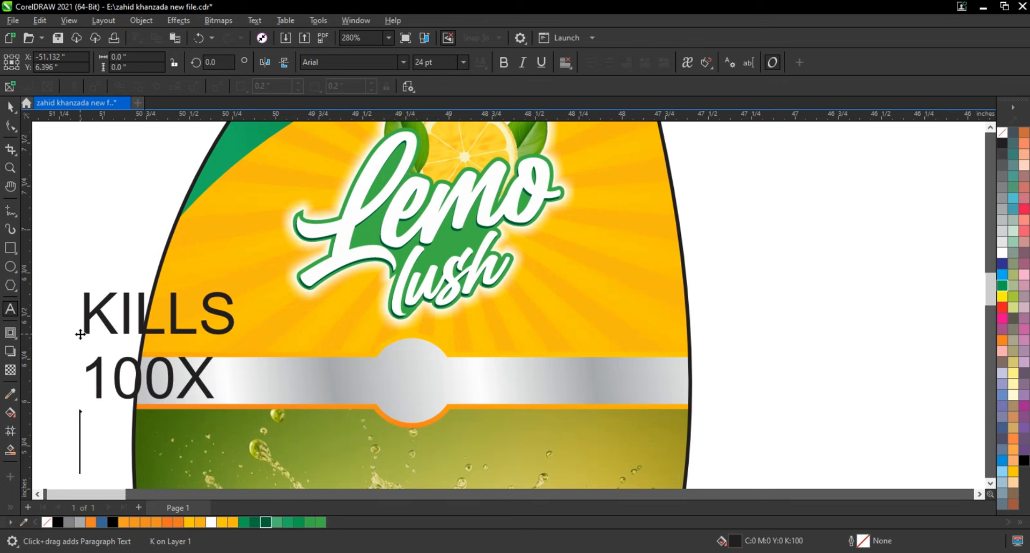
pyautogui.write('MORE')
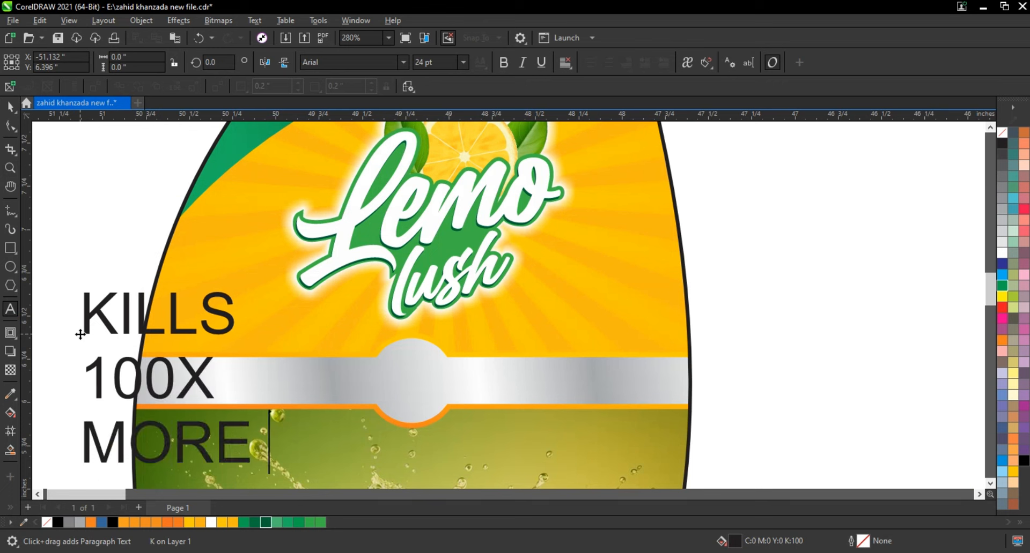
pyautogui.write(' GERMS')
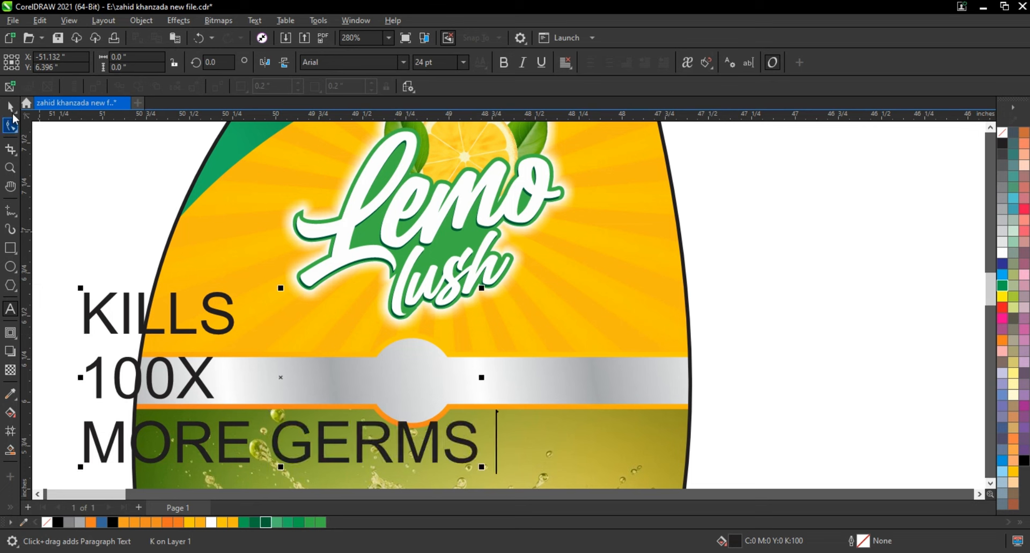
# Step: Change the font of the three-line germ claim text to Futura BdCn BT (Bold, Normal)
pyautogui.click(10, 106)
pyautogui.click(384, 61)
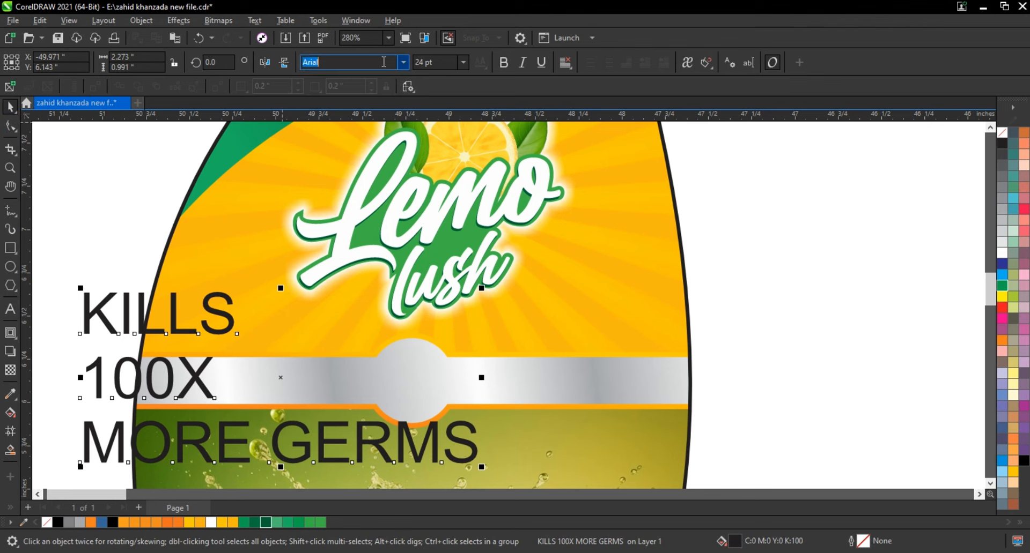
pyautogui.write('Futura CondensedLight')
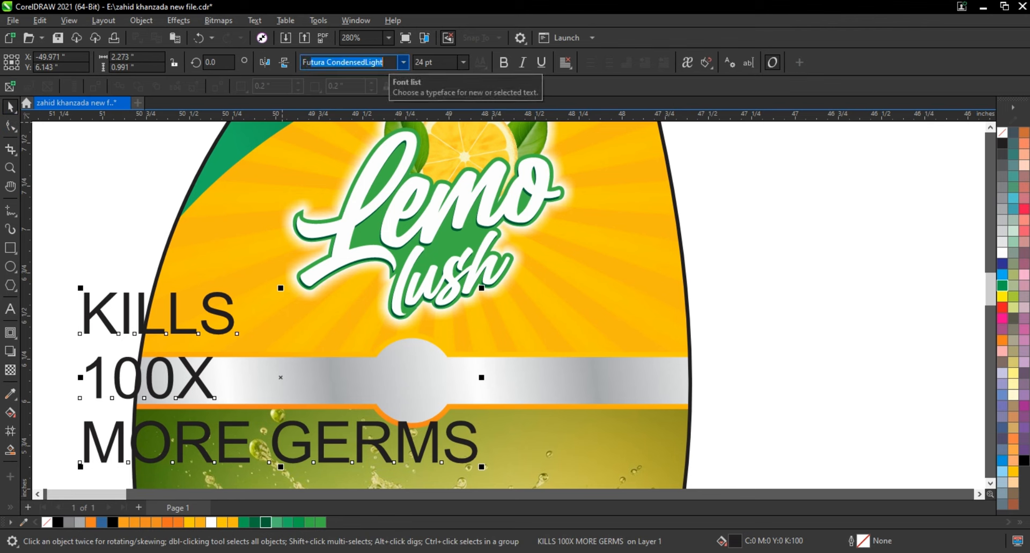
pyautogui.press('Return')
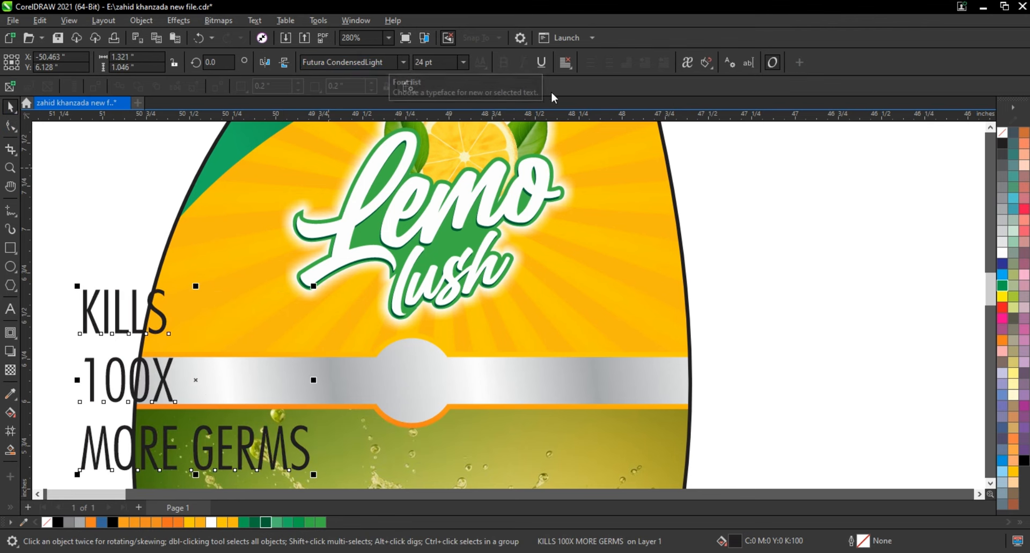
pyautogui.click(404, 62)
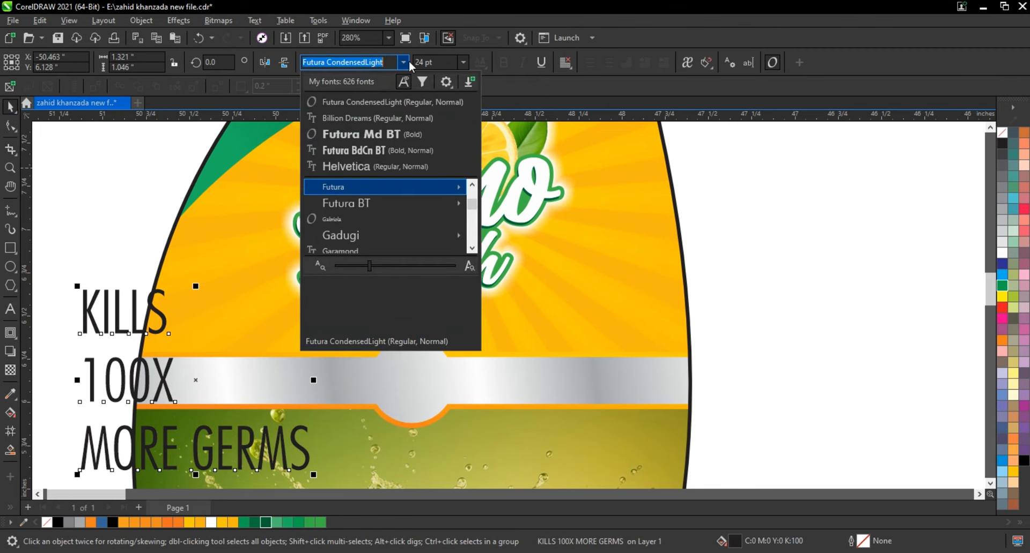
pyautogui.moveTo(381, 188)
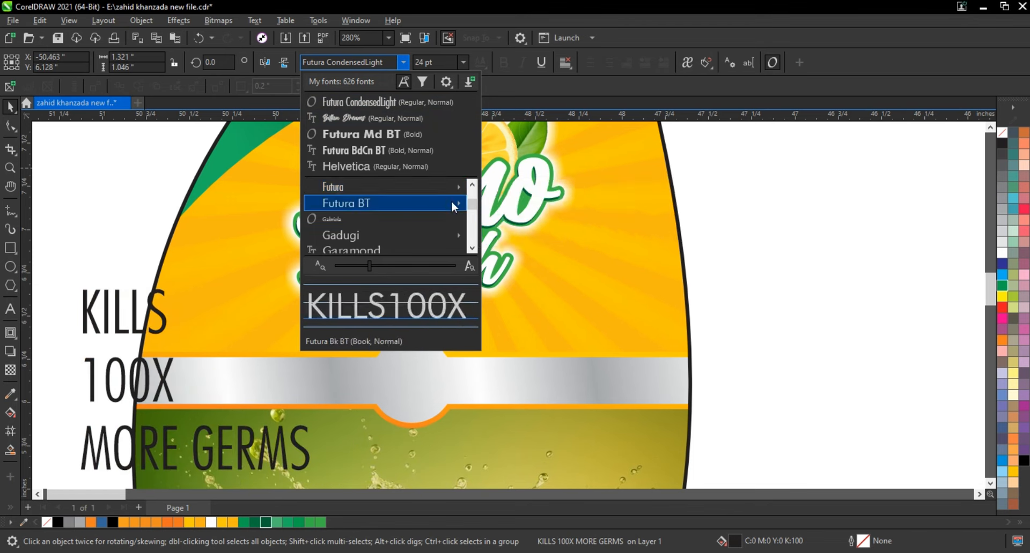
pyautogui.moveTo(451, 201)
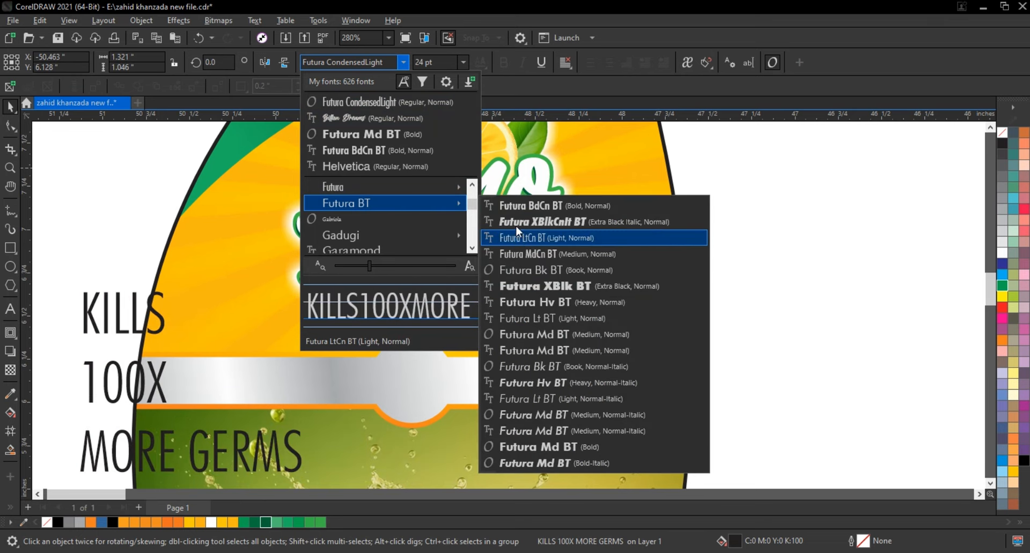
pyautogui.click(517, 206)
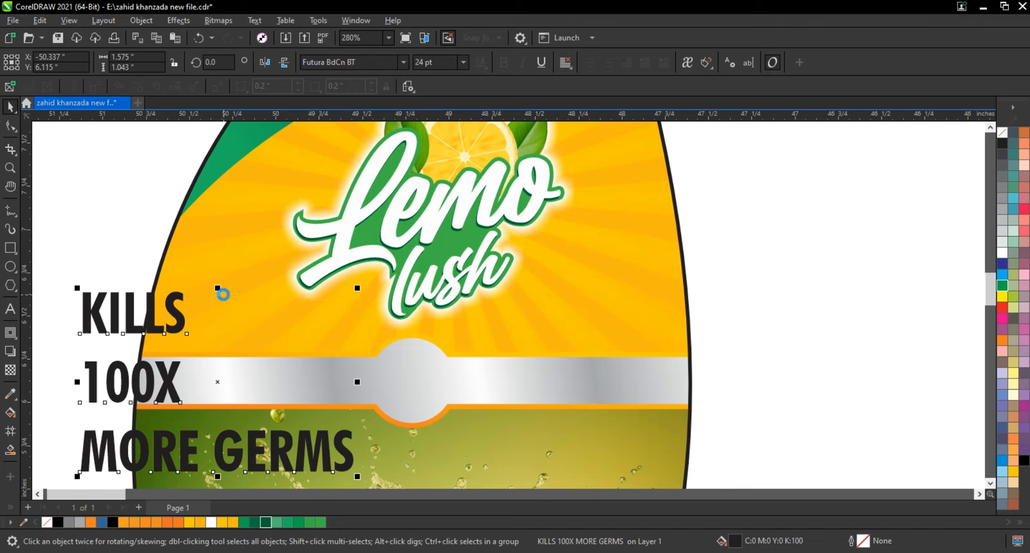
# Step: Break the claim text into separate lines and place a red "100X", scaled down to 14.577 pt, in the silver bar's circle
pyautogui.hotkey('ctrl', 'k')
pyautogui.moveTo(173, 380); pyautogui.dragTo(444, 407)
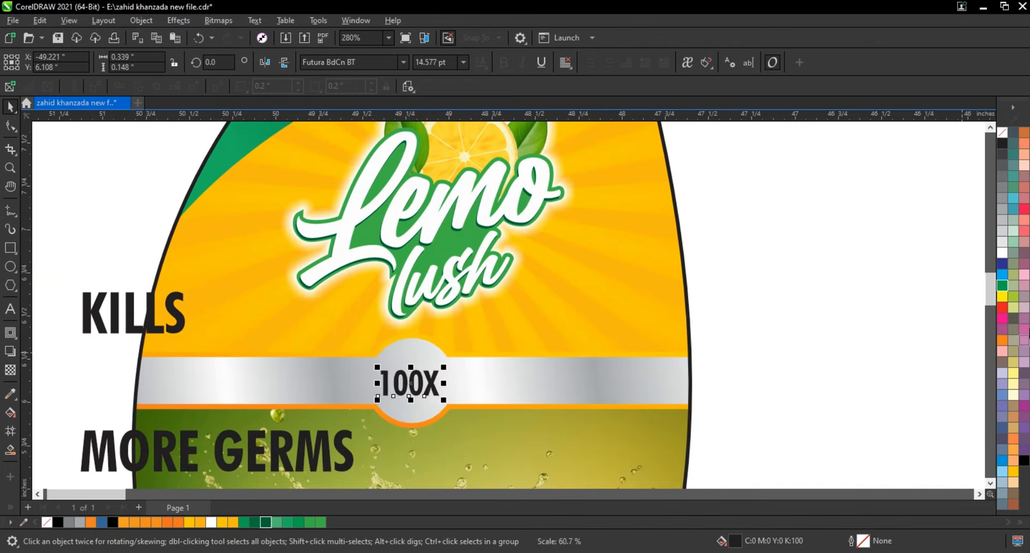
pyautogui.click(1002, 309)
# Step: Shrink "KILLS" and "MORE GERMS" to 4.69 pt, centered on each other, and place them directly above and below "100X"
pyautogui.click(134, 337)
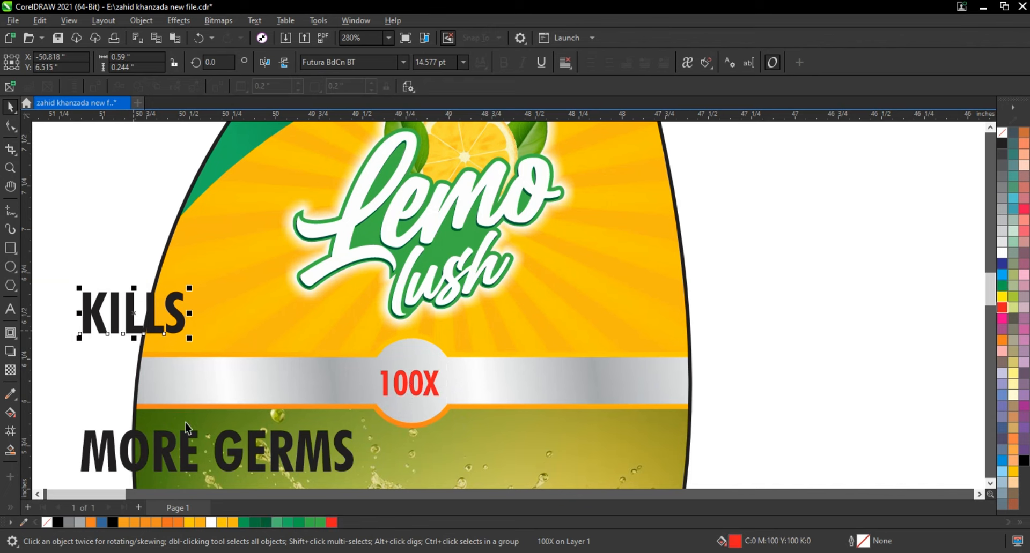
pyautogui.keyDown('shift'); pyautogui.click(351, 465); pyautogui.keyUp('shift')
pyautogui.press('c')
pyautogui.moveTo(358, 479); pyautogui.dragTo(406, 401)
pyautogui.hotkey('shift', 'F2')
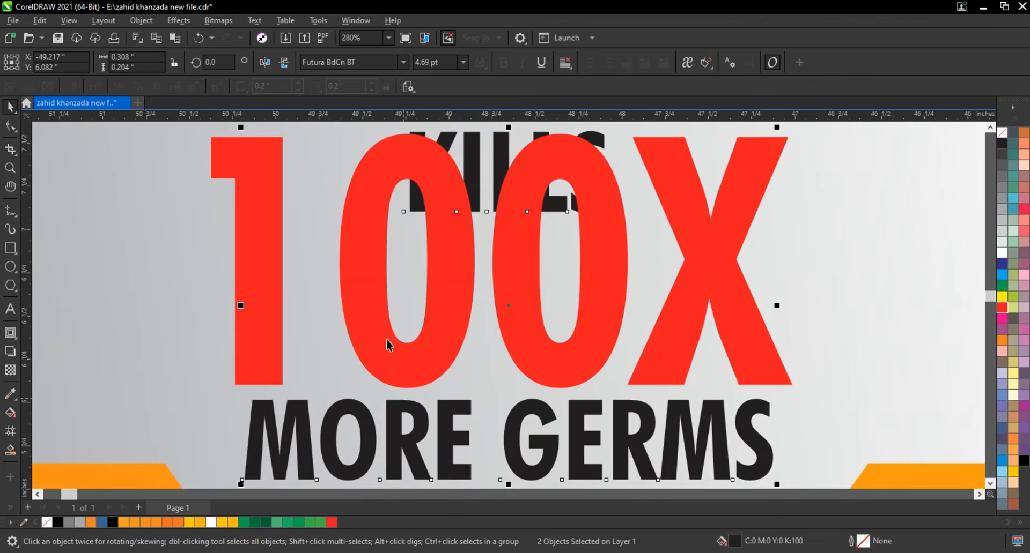
pyautogui.press('Escape')
pyautogui.moveTo(448, 238); pyautogui.dragTo(449, 188)
pyautogui.scroll(-2, 515, 202)
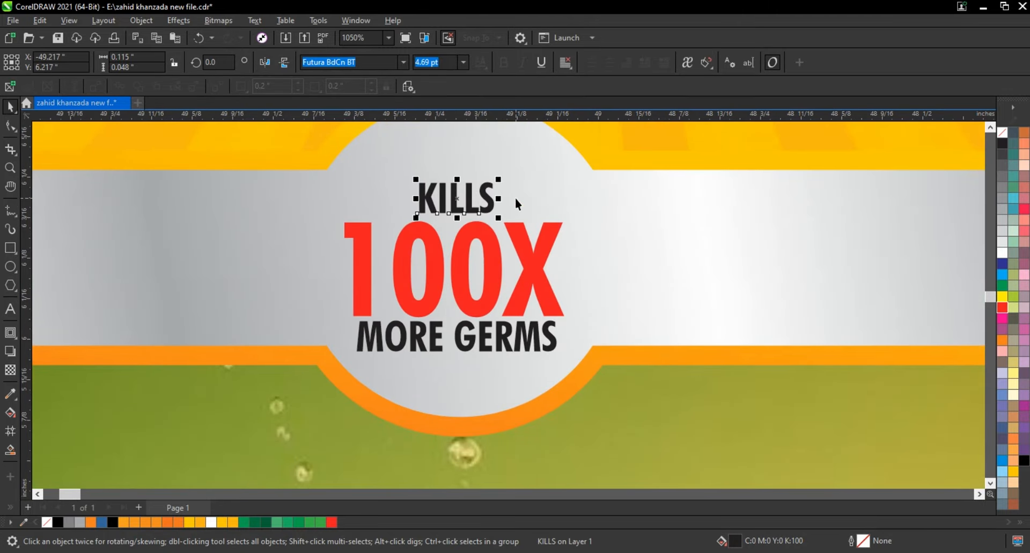
# Step: Center the three claim lines horizontally and resize them as a set to about 0.383 x 0.295 inches inside the silver circle
pyautogui.click(518, 236)
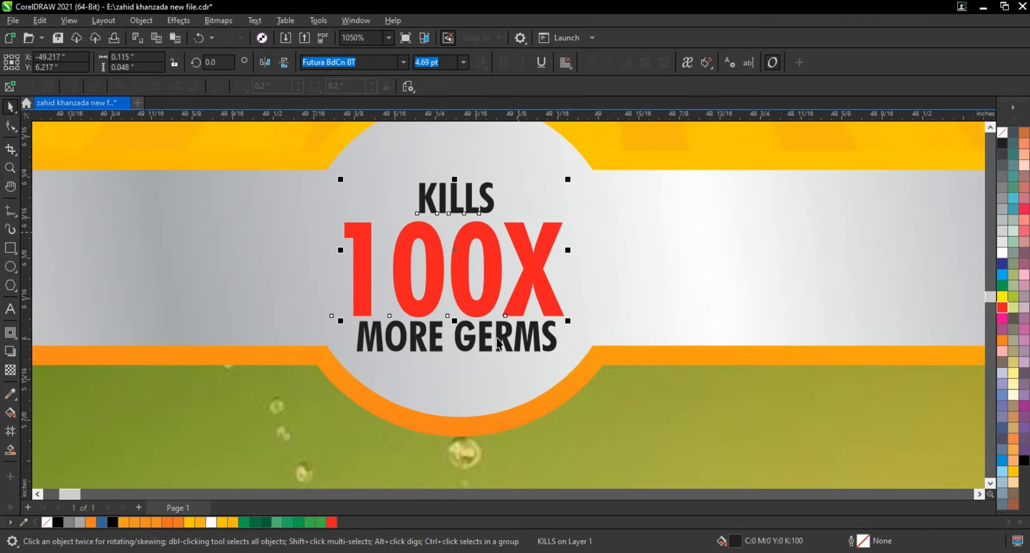
pyautogui.keyDown('shift'); pyautogui.click(503, 336); pyautogui.keyUp('shift')
pyautogui.press('c')
pyautogui.moveTo(495, 293); pyautogui.dragTo(496, 268)
pyautogui.scroll(-1, 497, 268)
pyautogui.moveTo(555, 317); pyautogui.dragTo(564, 323)
pyautogui.moveTo(536, 273); pyautogui.dragTo(535, 277)
pyautogui.scroll(-4, 460, 284)
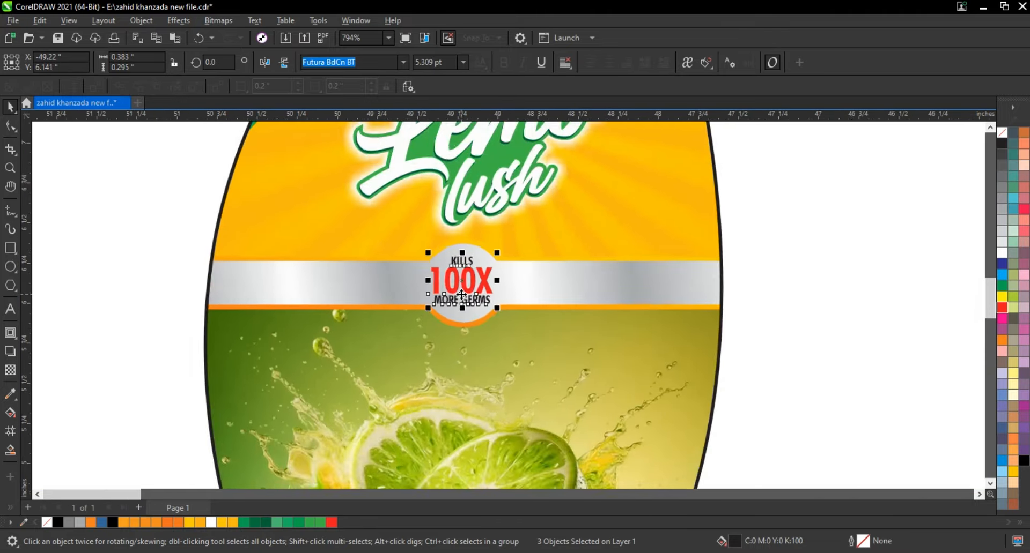
pyautogui.click(711, 332)
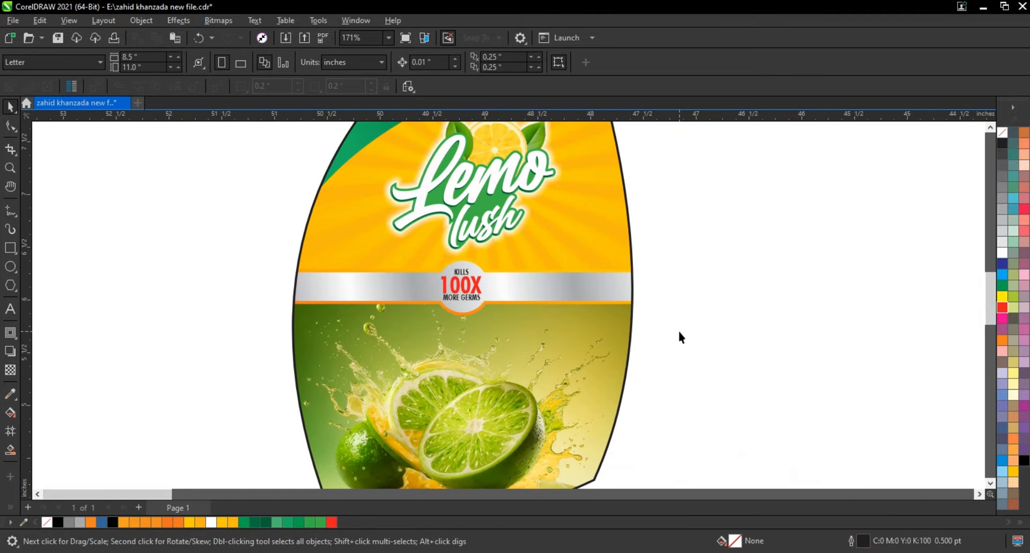
# Step: Add the two-line text "DISHWASH / LIQUEAD" in 24 pt Arial, starting outside the label beside the logo
pyautogui.scroll(-1, 677, 337)
pyautogui.click(11, 168)
pyautogui.moveTo(289, 157); pyautogui.dragTo(759, 360)
pyautogui.click(10, 310)
pyautogui.click(100, 338)
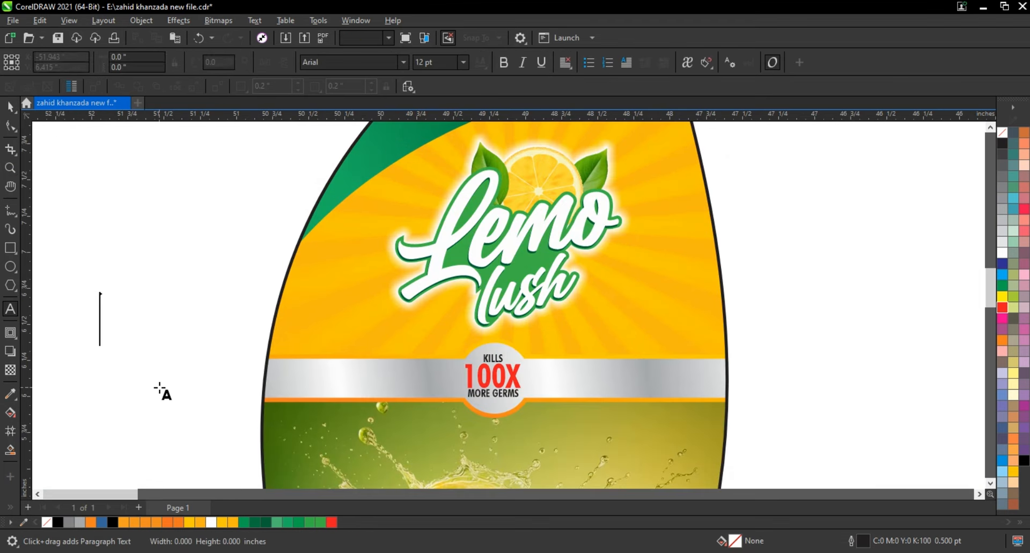
pyautogui.write('DISHWASH')
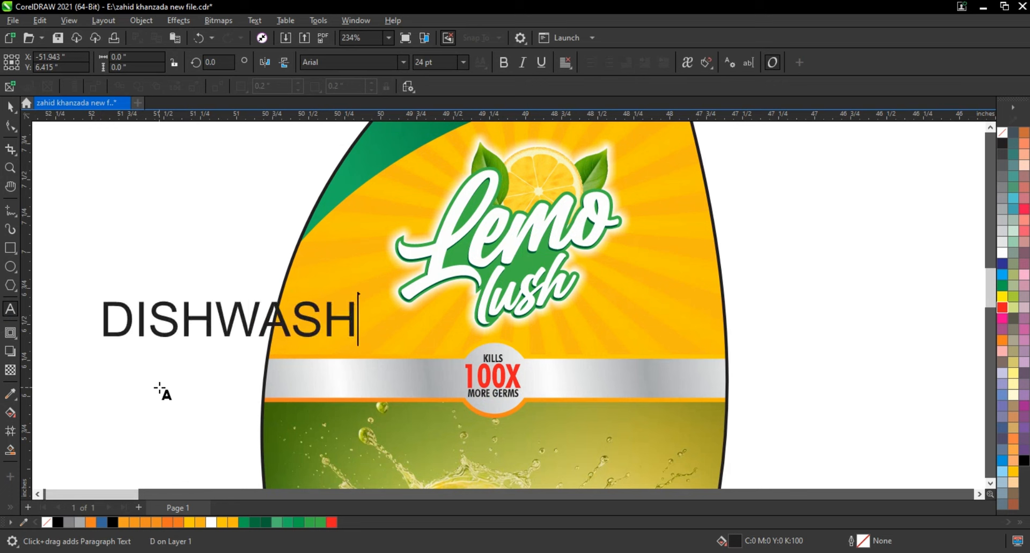
pyautogui.press('Return')
pyautogui.write('LIQUEAD')
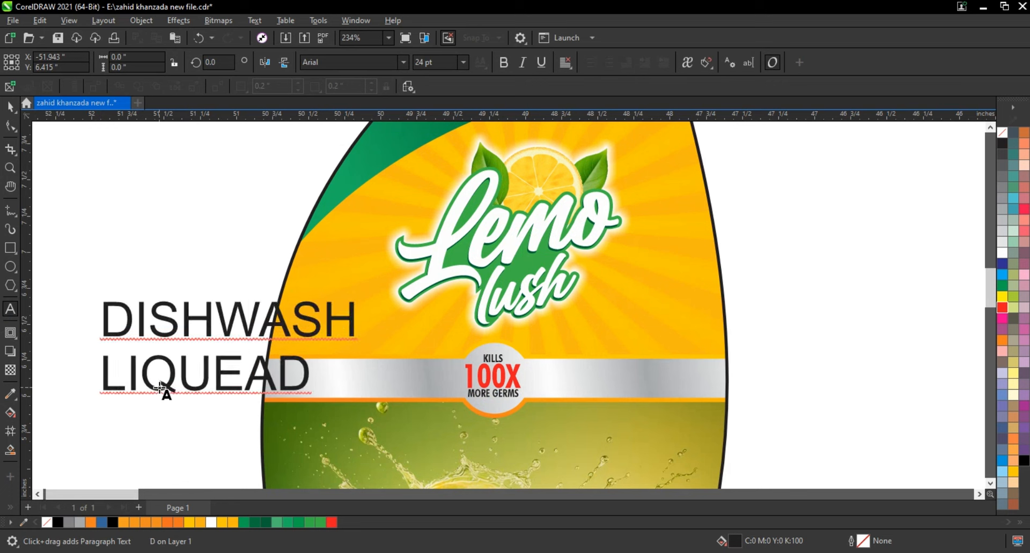
# Step: Replace the whole product-type text with "DISHWASH / LIQUED" on two lines
pyautogui.hotkey('shift', 'Home')
pyautogui.hotkey('shift', 'Up')
pyautogui.write('D')
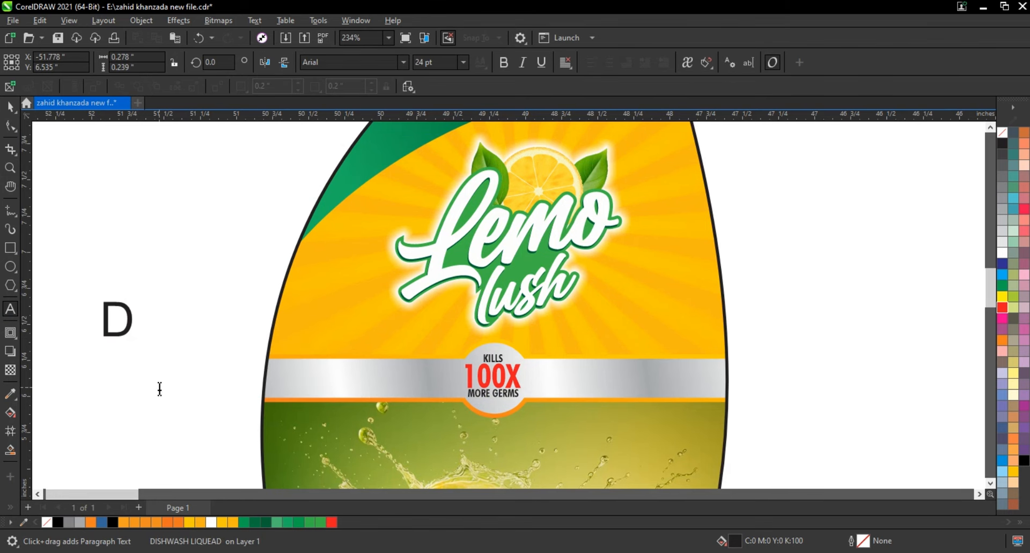
pyautogui.write('ISHWASH')
pyautogui.press('Return')
pyautogui.write('LIQU')
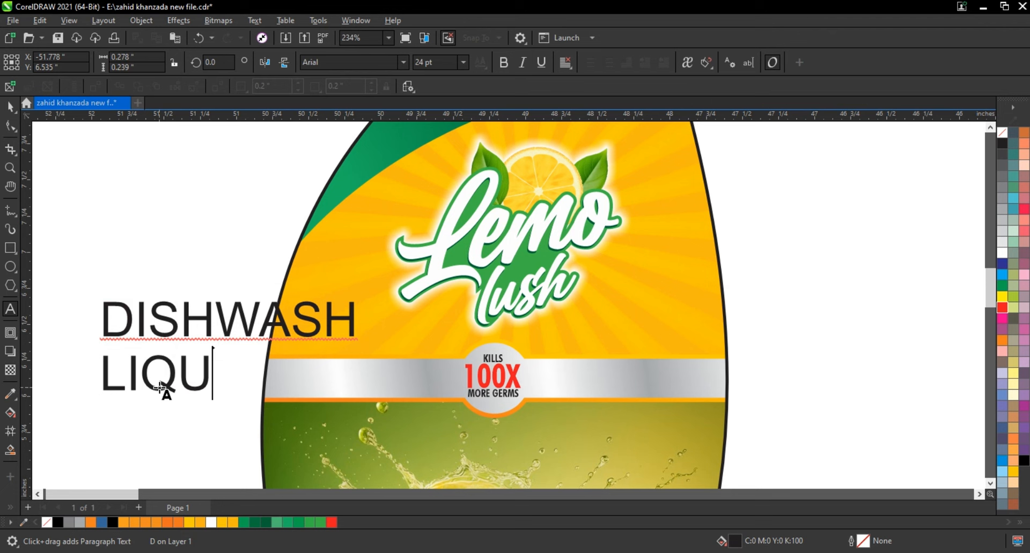
pyautogui.write('ED')
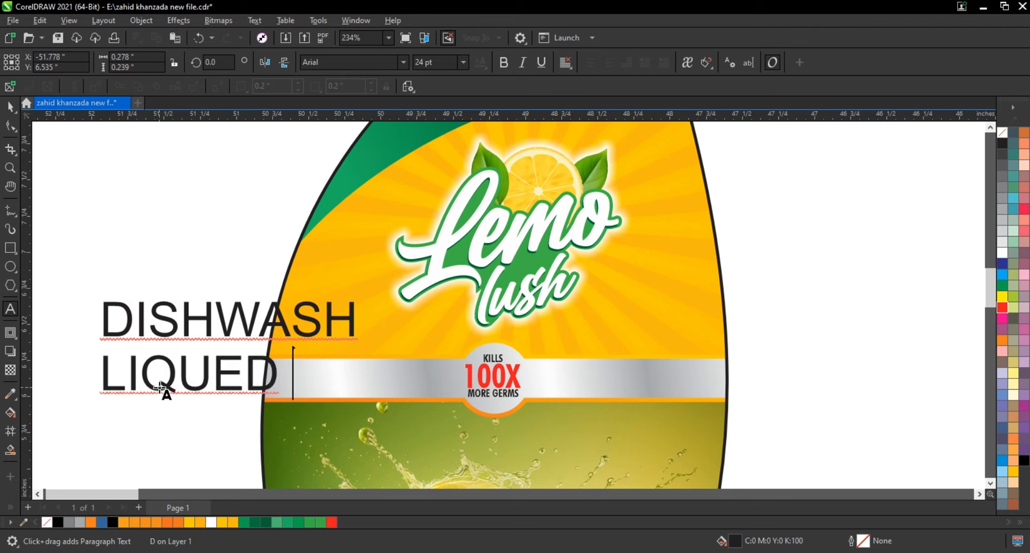
# Step: Set the "DISHWASH LIQUED" text in Futura BdCn BT and tighten the spacing between its two lines
pyautogui.click(10, 106)
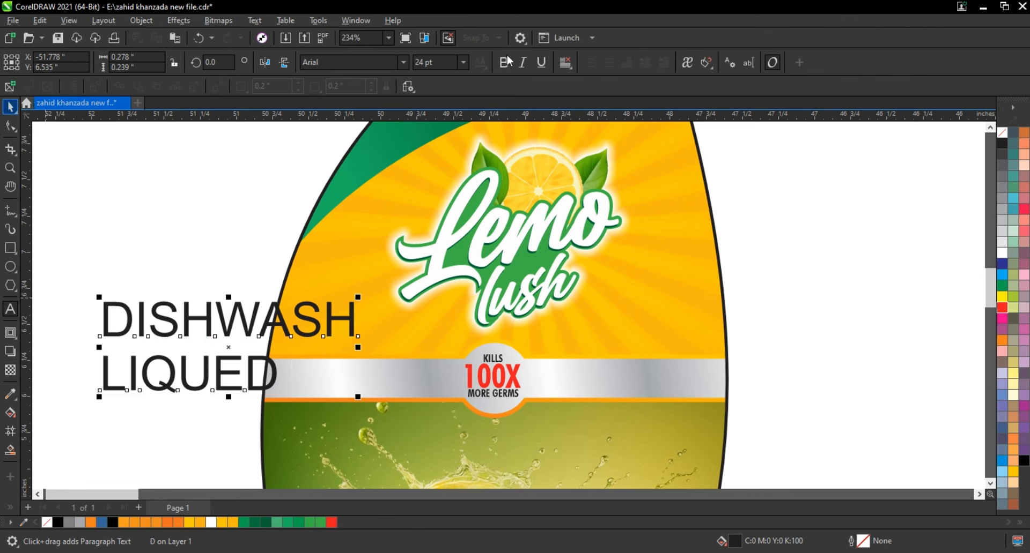
pyautogui.click(403, 63)
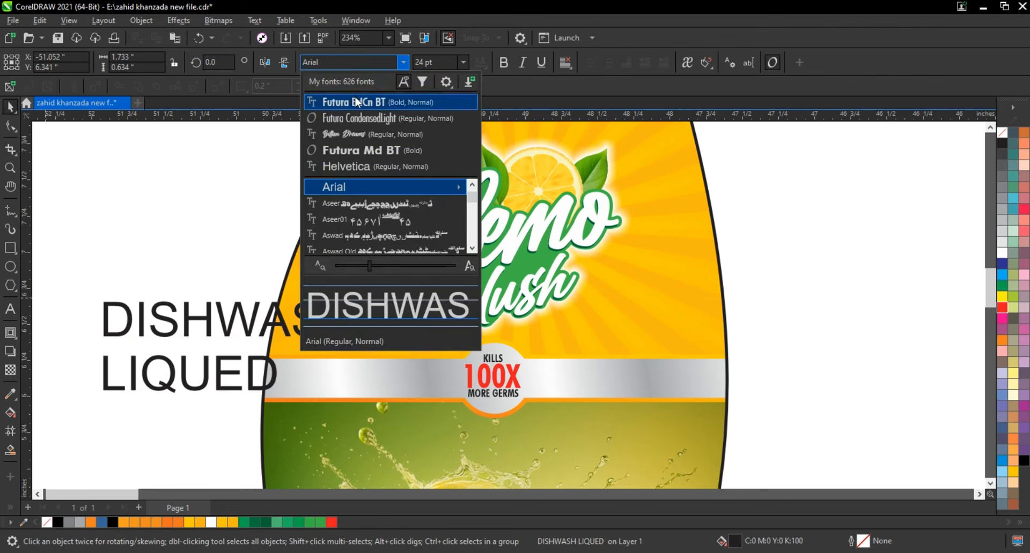
pyautogui.click(361, 102)
pyautogui.click(11, 126)
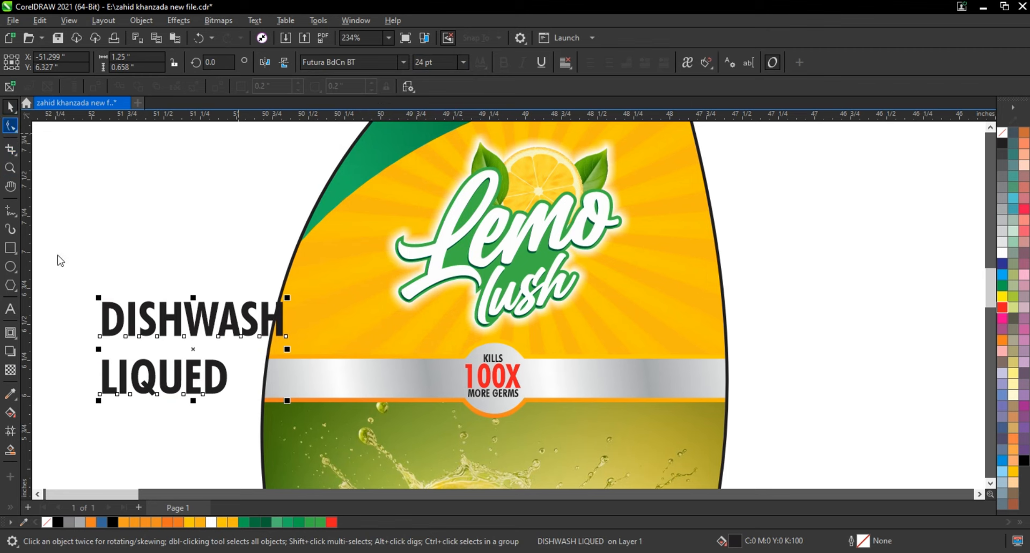
pyautogui.moveTo(97, 401); pyautogui.dragTo(99, 384)
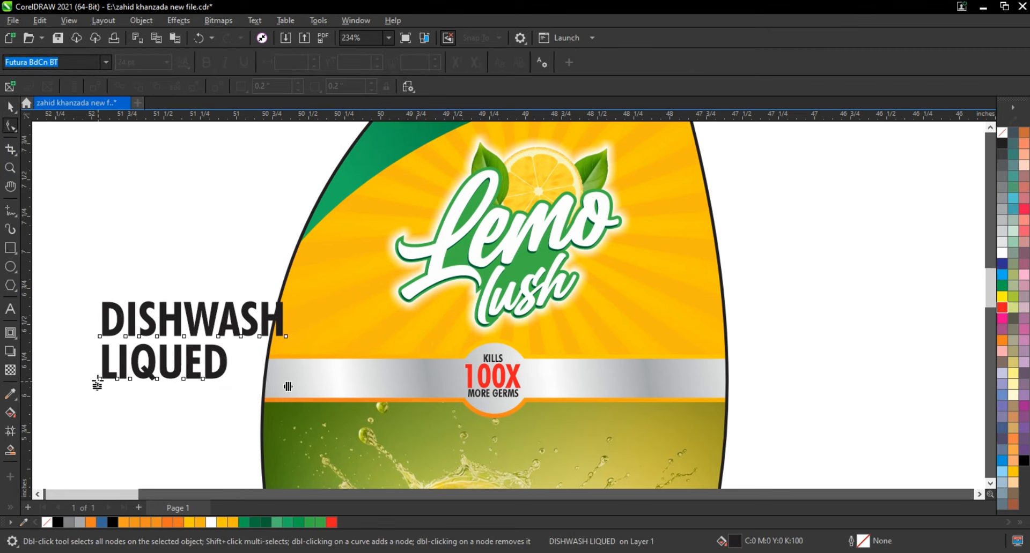
# Step: Skew the "DISHWASH LIQUED" text upward by about 18 degrees and align its lines to the right
pyautogui.click(212, 350)
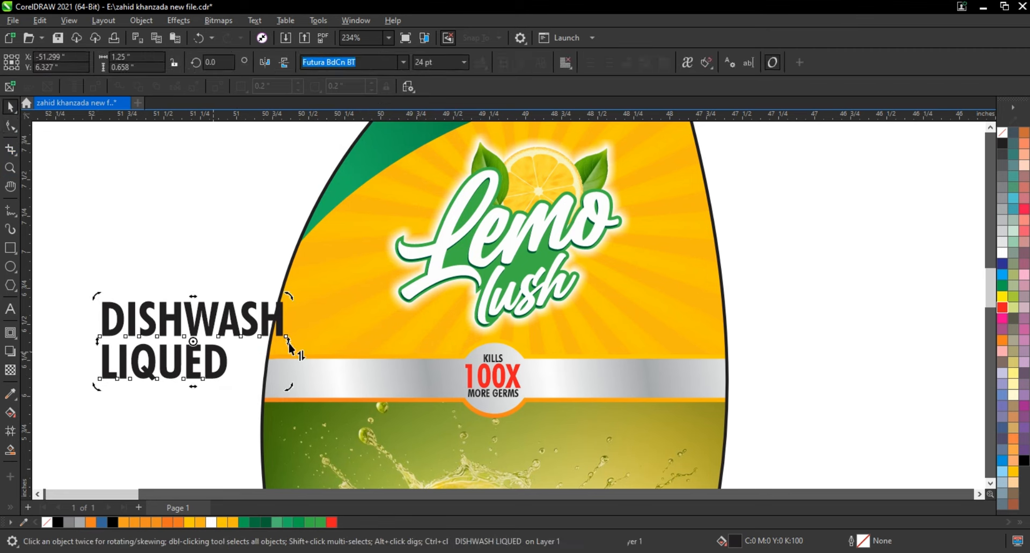
pyautogui.moveTo(288, 343); pyautogui.dragTo(281, 281)
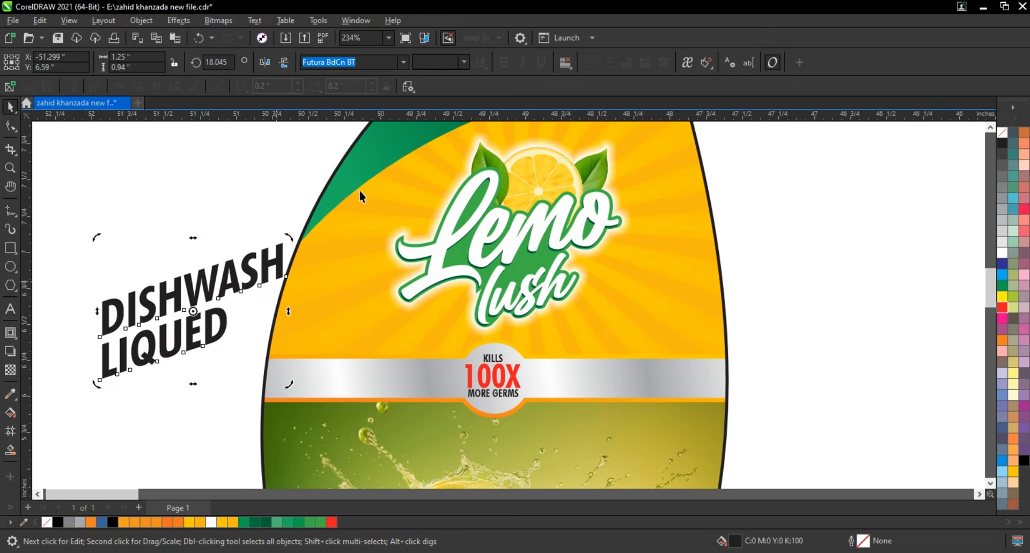
pyautogui.click(565, 63)
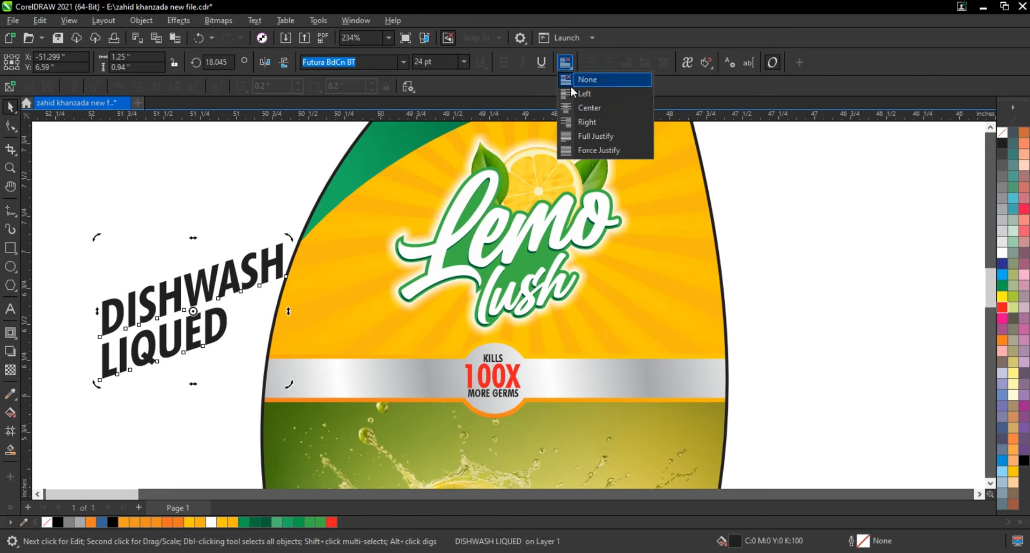
pyautogui.click(580, 123)
# Step: Shrink "DISHWASH LIQUED" to 11.665 pt, place it just below the logo's "lush" above the silver bar, and convert it to curves
pyautogui.moveTo(562, 352); pyautogui.dragTo(589, 342)
pyautogui.moveTo(676, 241); pyautogui.dragTo(628, 315)
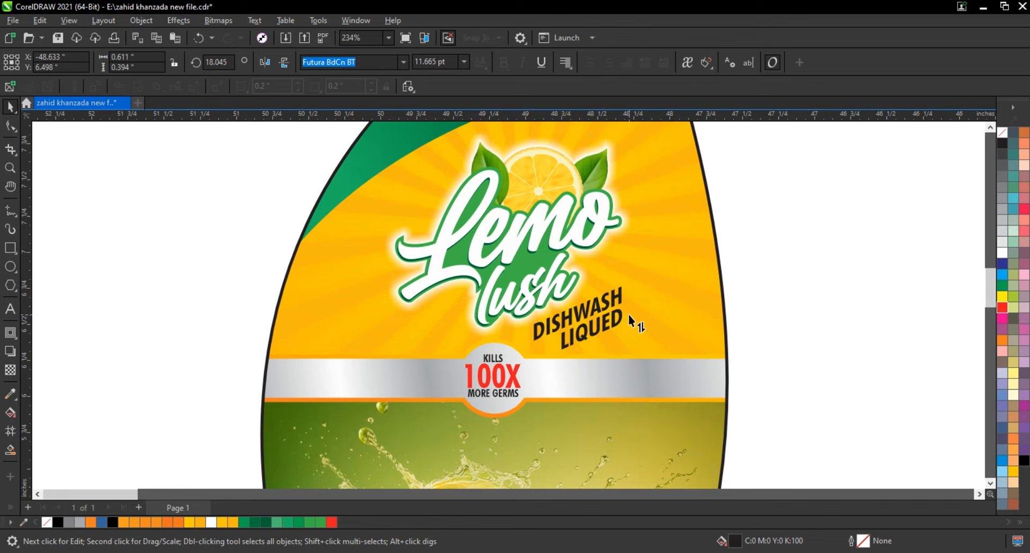
pyautogui.click(780, 275)
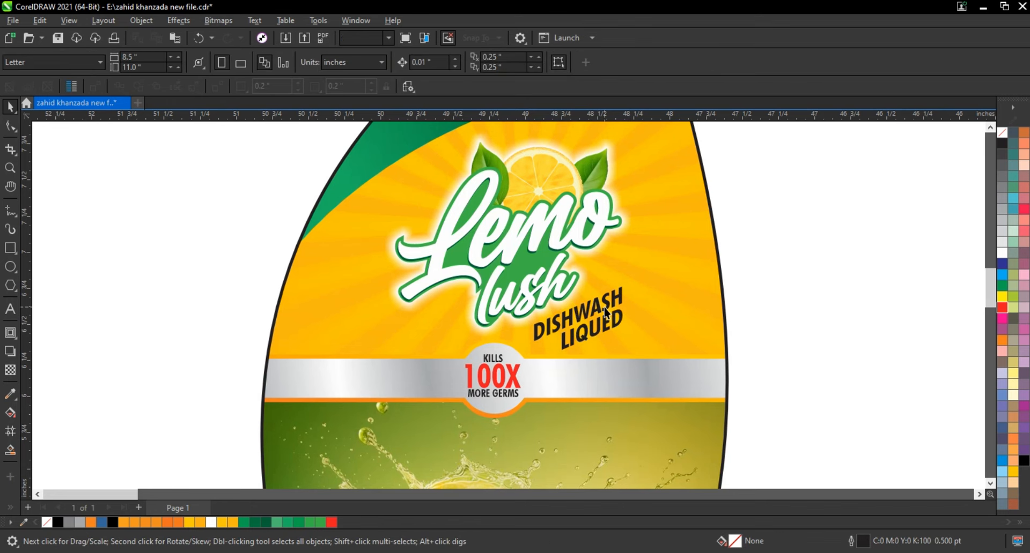
pyautogui.moveTo(603, 305); pyautogui.dragTo(613, 317)
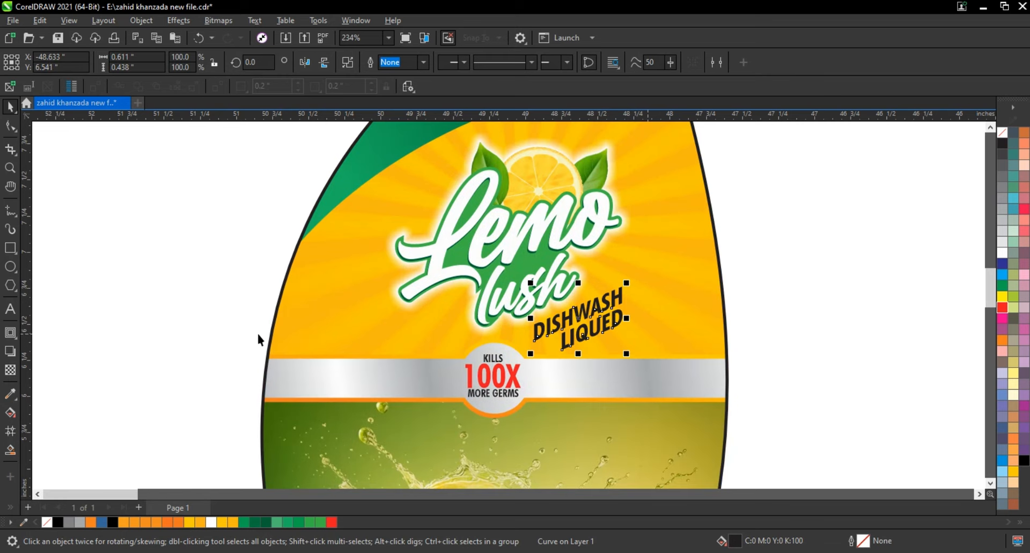
# Step: Duplicate the complete label with all its artwork and place the copy beside the original
pyautogui.scroll(-4, 257, 334)
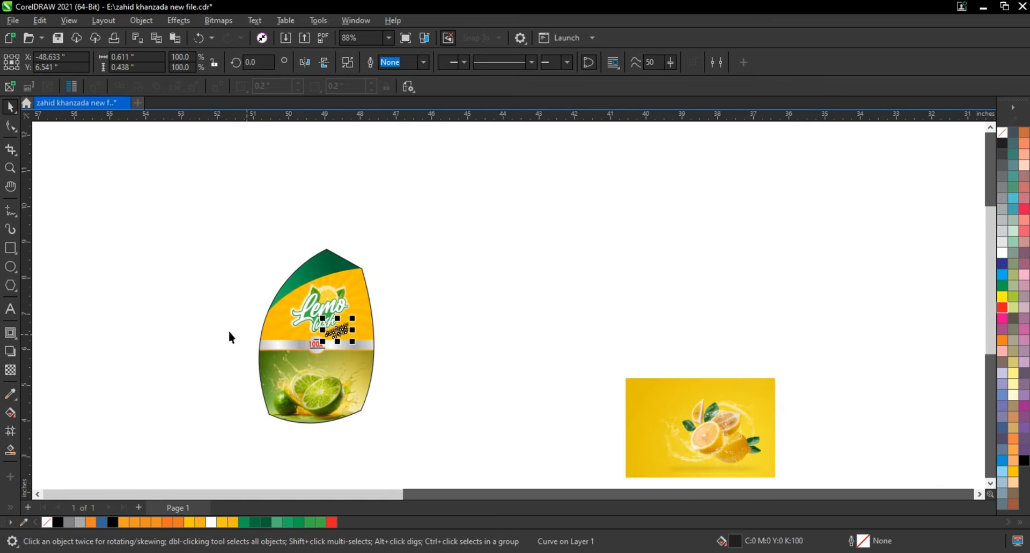
pyautogui.click(229, 333)
pyautogui.moveTo(403, 244); pyautogui.dragTo(243, 443)
pyautogui.moveTo(361, 391); pyautogui.dragTo(486, 381)
pyautogui.rightClick(486, 381)
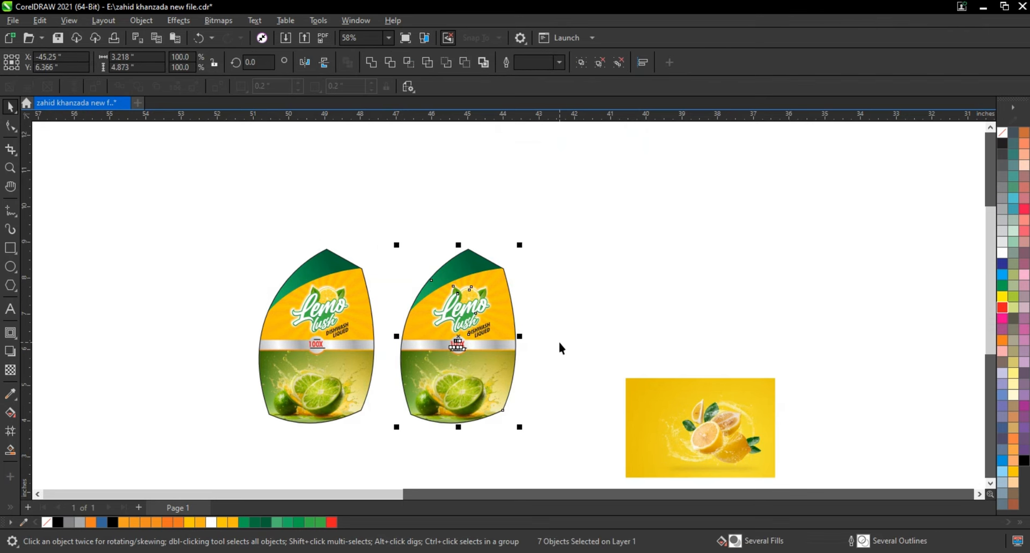
pyautogui.hotkey('shift', 'F2')
pyautogui.click(674, 291)
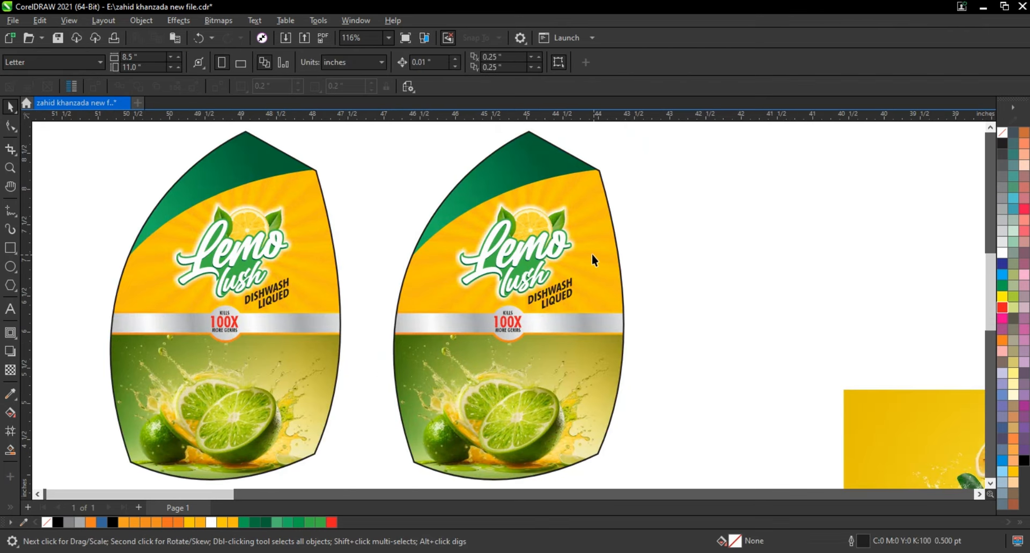
# Step: Open the PowerClip contents of the duplicated label for editing
pyautogui.click(604, 252)
pyautogui.rightClick(599, 252)
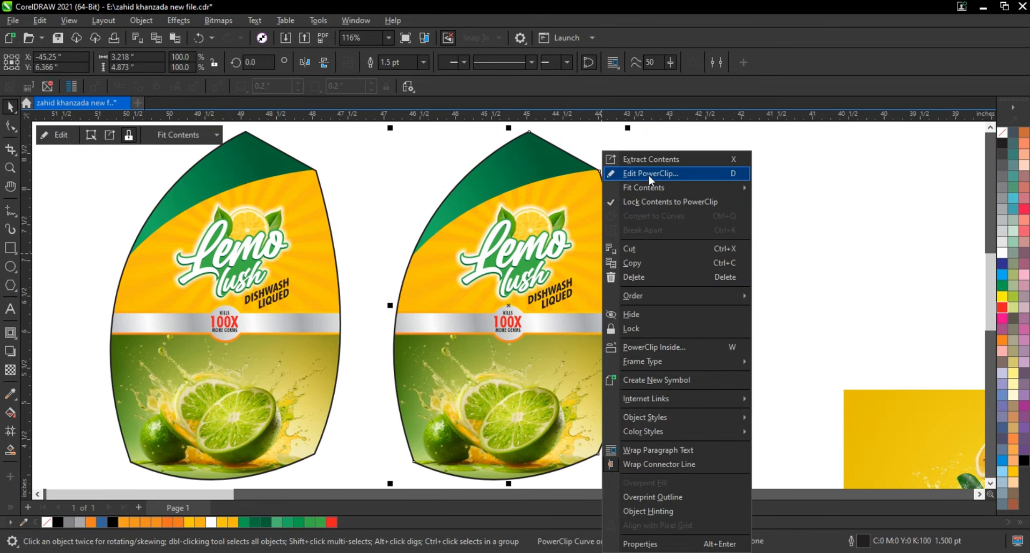
pyautogui.click(648, 171)
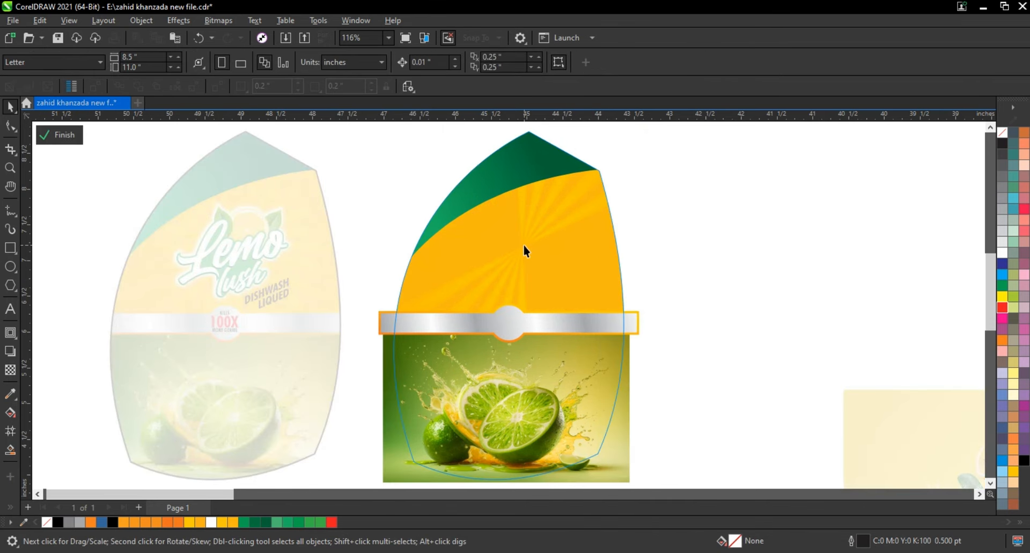
# Step: Recolour the sunburst rays clipped inside the duplicate label's orange upper panel lime green and leave the nested clip
pyautogui.click(523, 245)
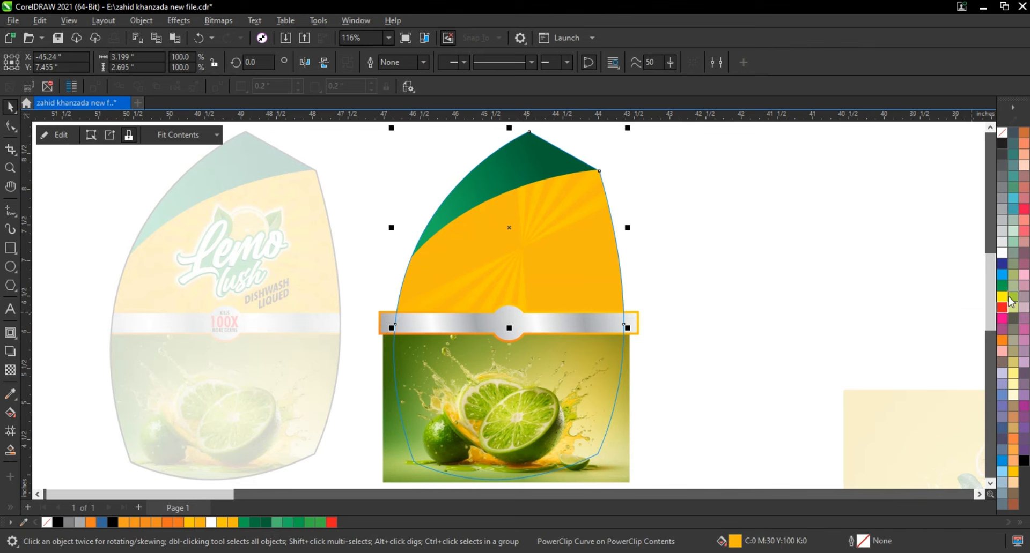
pyautogui.click(713, 274)
pyautogui.rightClick(555, 245)
pyautogui.click(587, 155)
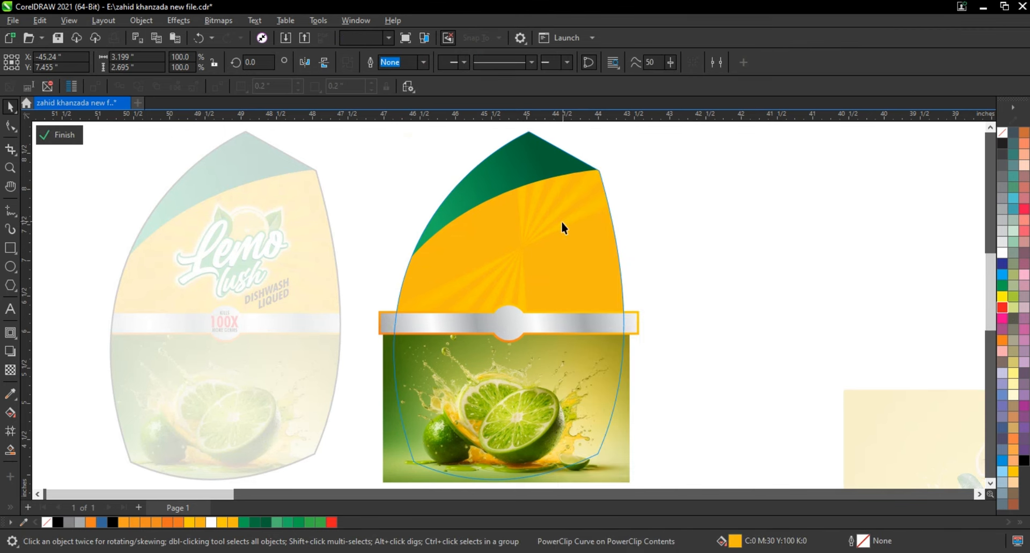
pyautogui.click(561, 226)
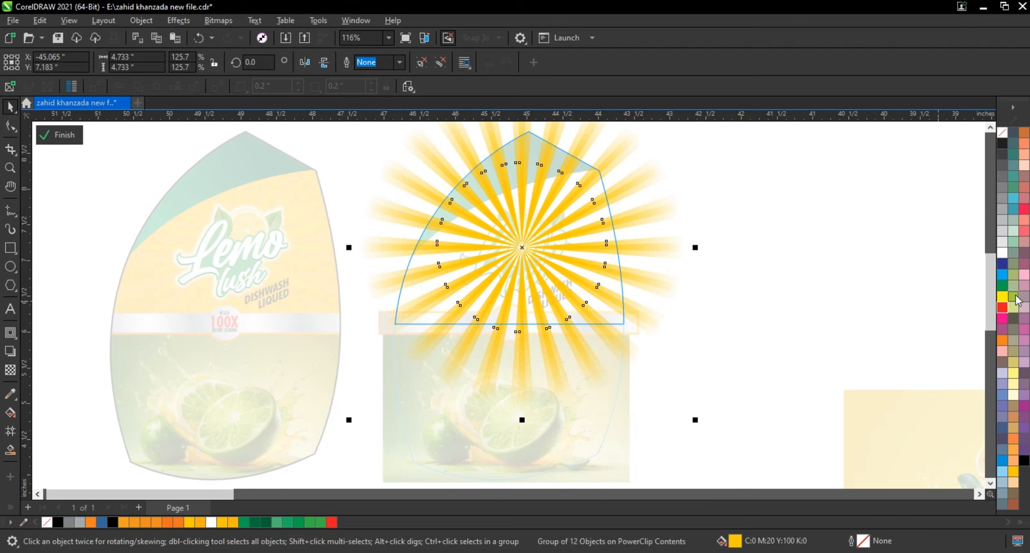
pyautogui.keyDown('ctrl'); pyautogui.click(816, 292); pyautogui.keyUp('ctrl')
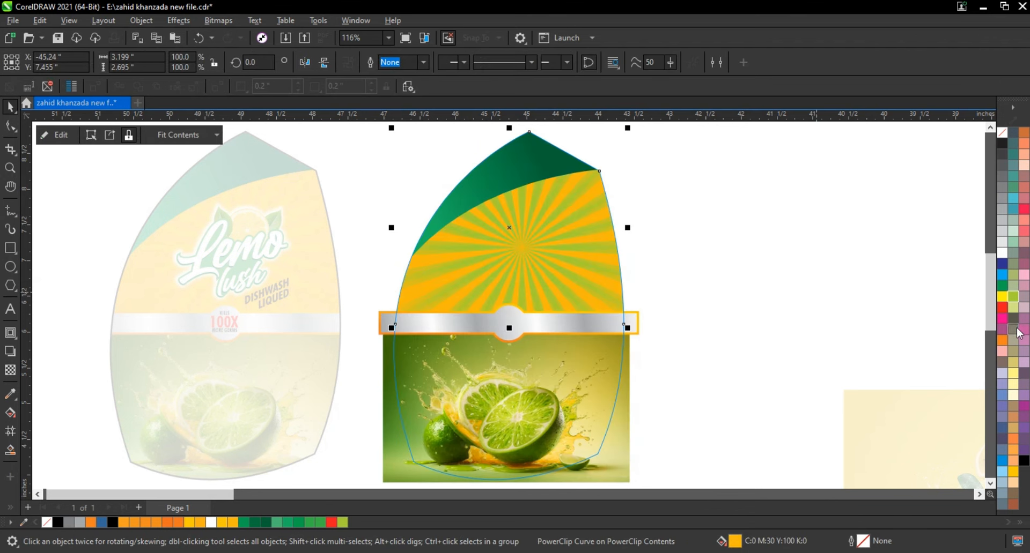
# Step: Fill the duplicate's upper panel behind the sunburst rays with a slightly deeper green than the rays, about C52 M0 Y100 K0
pyautogui.click(10, 413)
pyautogui.click(145, 65)
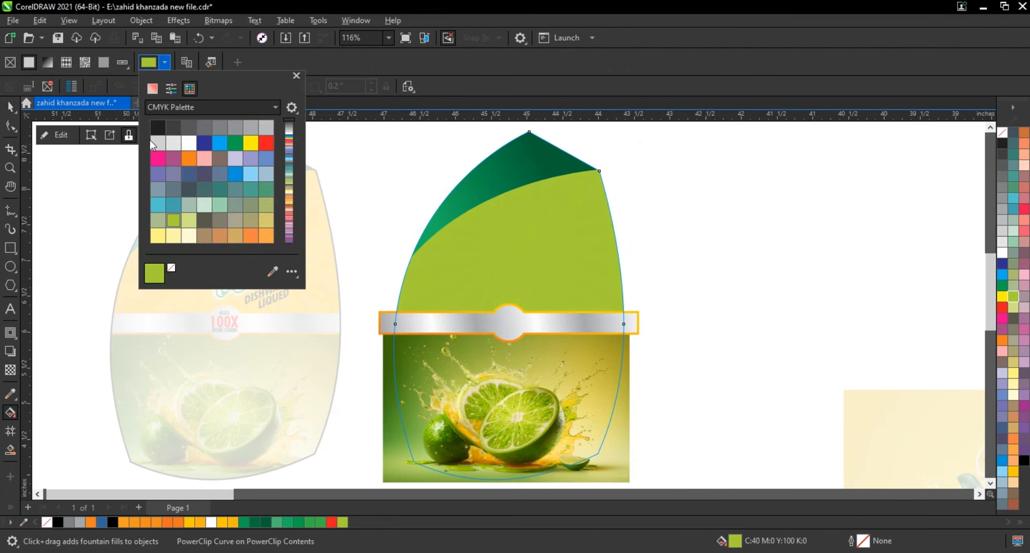
pyautogui.click(151, 89)
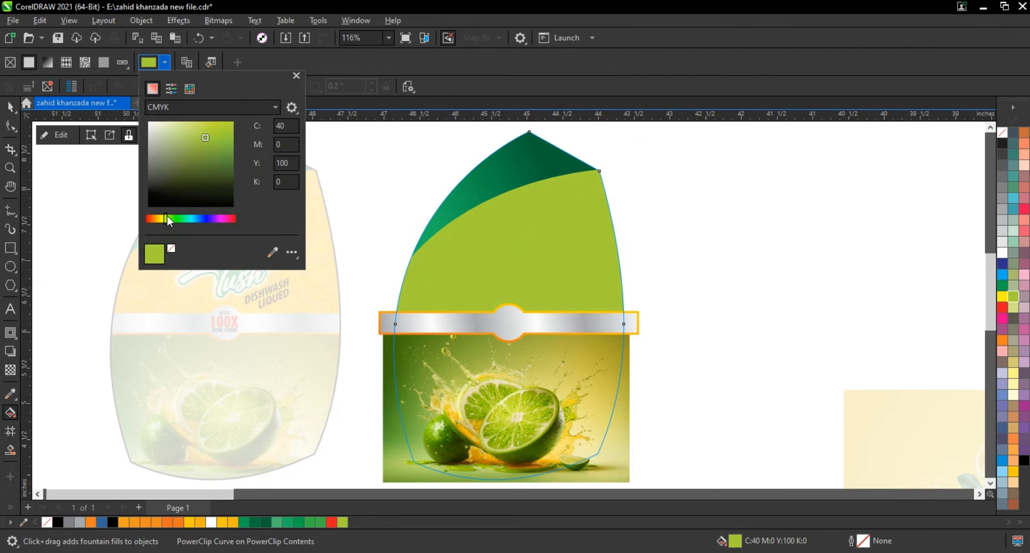
pyautogui.click(169, 217)
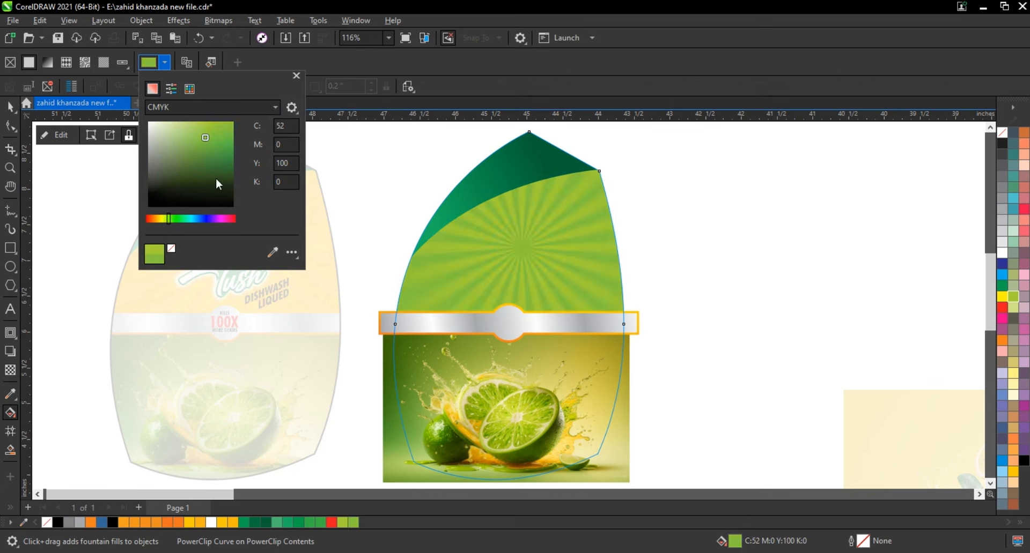
pyautogui.click(13, 108)
pyautogui.keyDown('ctrl'); pyautogui.click(719, 266); pyautogui.keyUp('ctrl')
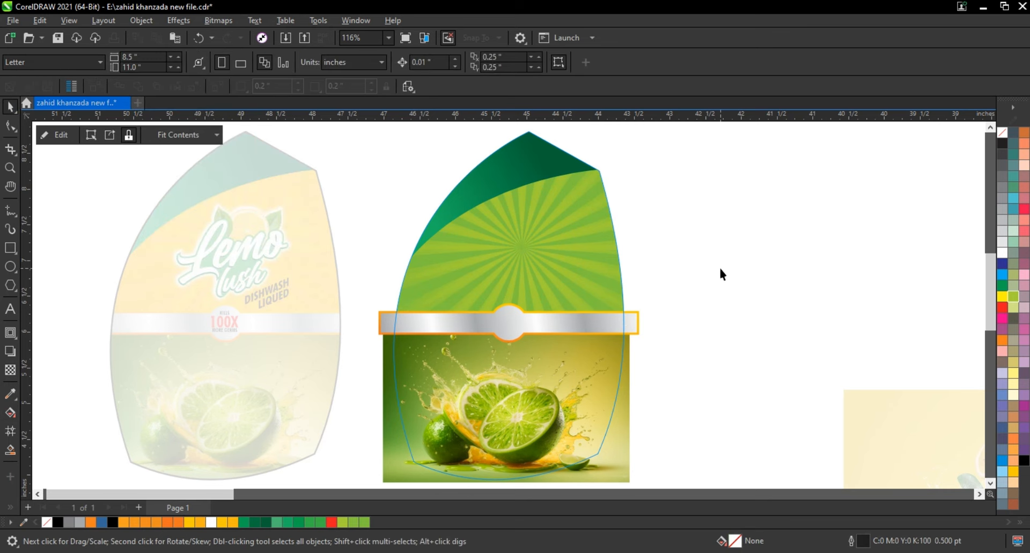
# Step: Replace the lime splash photo inside the duplicate label's PowerClip with the yellow lemon splash photo
pyautogui.scroll(-1, 367, 288)
pyautogui.click(827, 421)
pyautogui.hotkey('ctrl', '1')
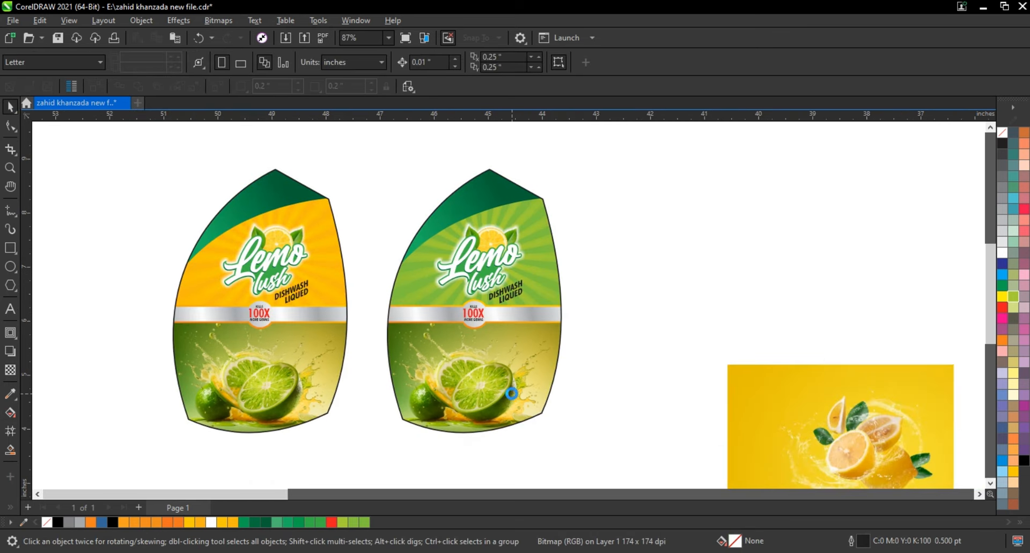
pyautogui.click(513, 395)
pyautogui.keyDown('ctrl'); pyautogui.click(513, 395); pyautogui.keyUp('ctrl')
pyautogui.click(511, 395)
pyautogui.press('Delete')
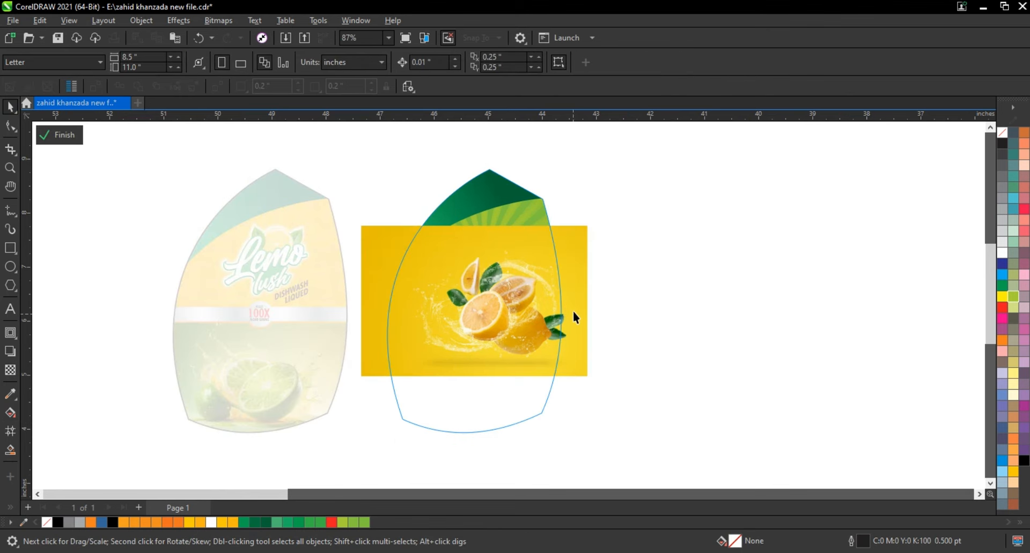
# Step: Fit the lemon photo behind the silver bar so it fills the label's lower part, and finish editing the PowerClip
pyautogui.moveTo(572, 349); pyautogui.dragTo(567, 402)
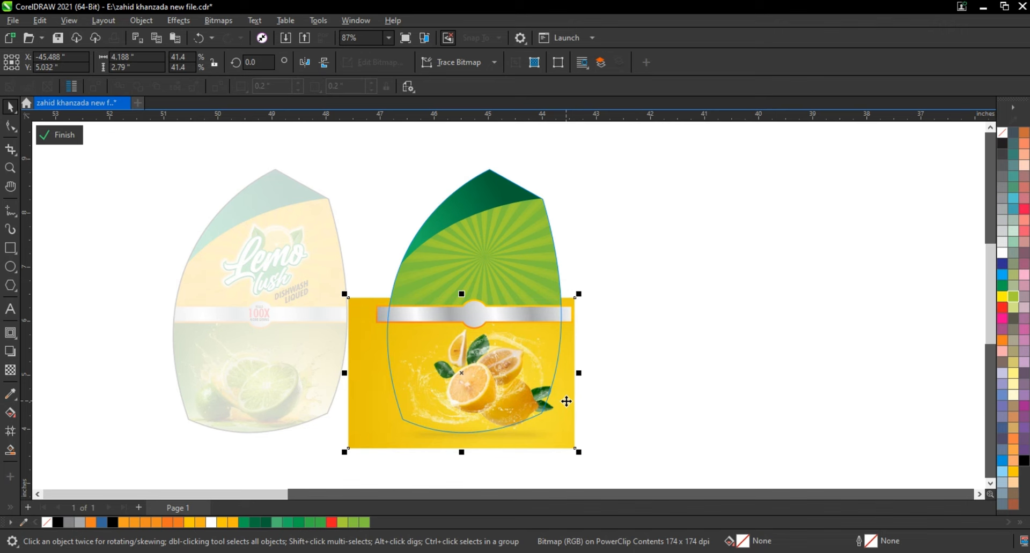
pyautogui.moveTo(561, 398); pyautogui.dragTo(541, 393)
pyautogui.moveTo(523, 398); pyautogui.dragTo(535, 398)
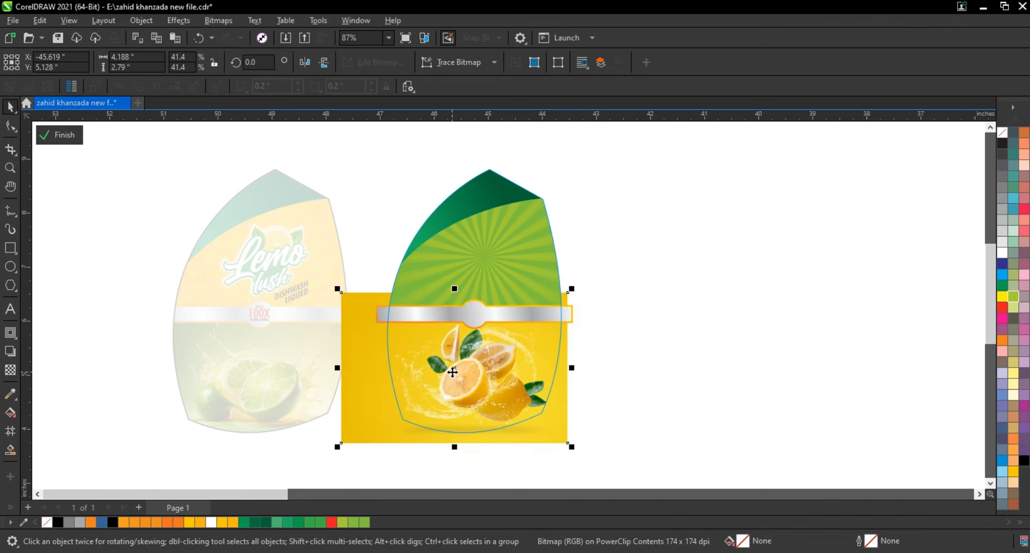
pyautogui.scroll(-1, 452, 372)
pyautogui.moveTo(351, 438); pyautogui.dragTo(341, 444)
pyautogui.keyDown('ctrl'); pyautogui.click(600, 390); pyautogui.keyUp('ctrl')
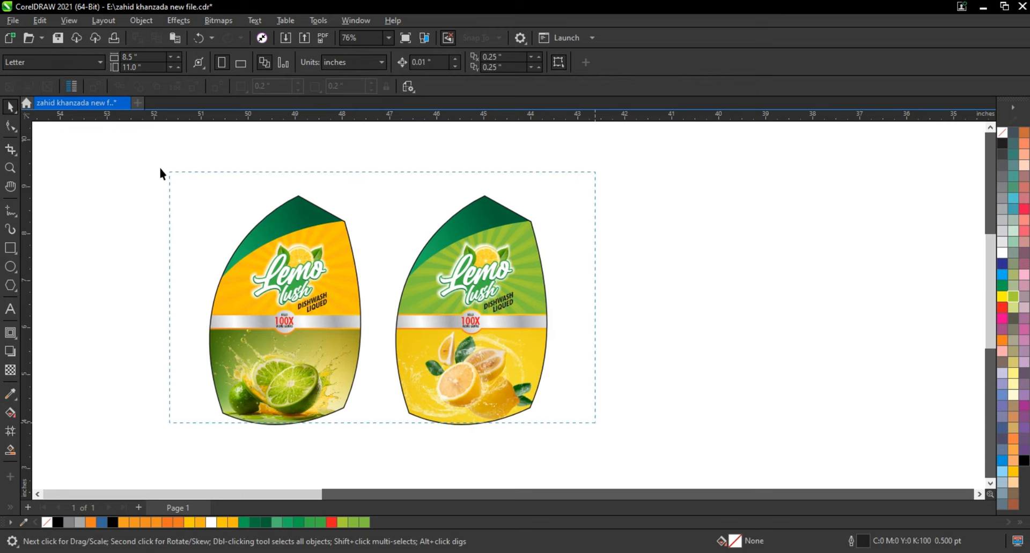
# Step: Remove the black outline from both labels
pyautogui.moveTo(160, 172); pyautogui.dragTo(160, 172)
pyautogui.scroll(8, 266, 167)
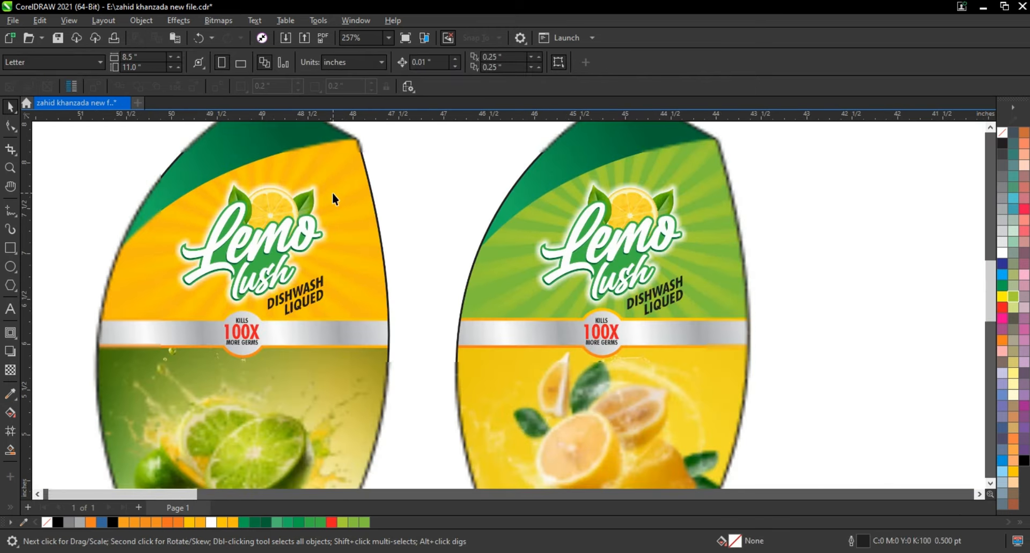
pyautogui.scroll(-6, 333, 194)
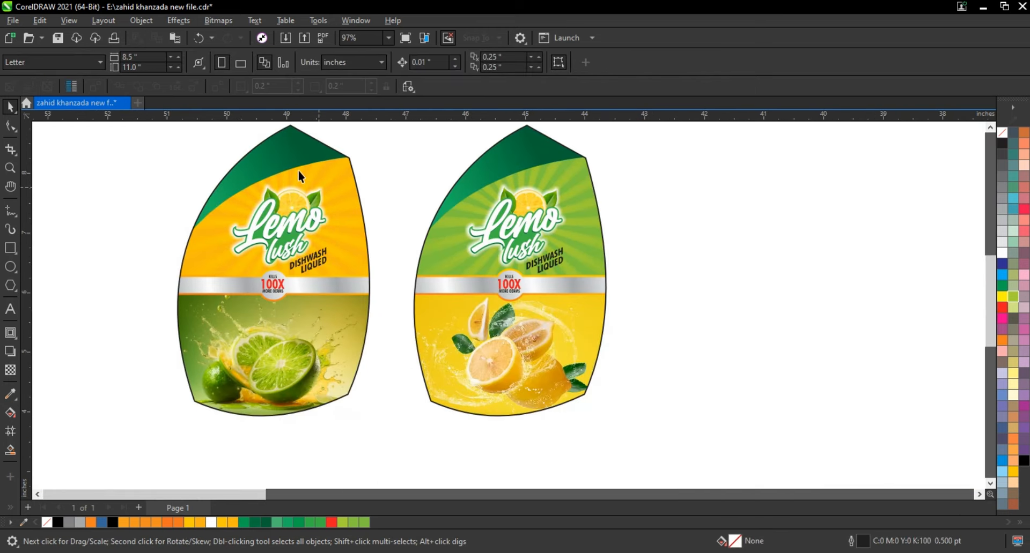
pyautogui.rightClick(1006, 135)
pyautogui.click(977, 140)
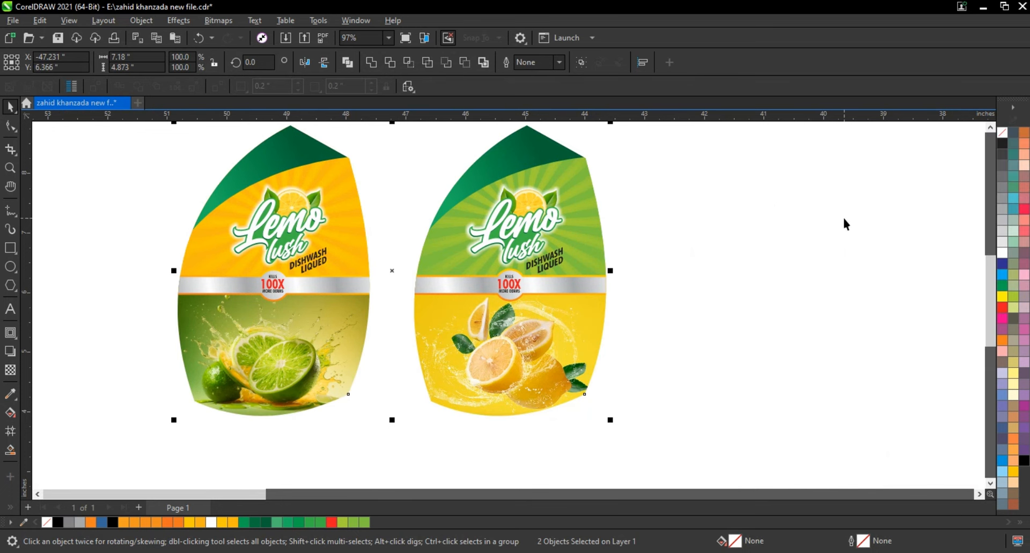
pyautogui.click(845, 224)
pyautogui.scroll(-1, 823, 289)
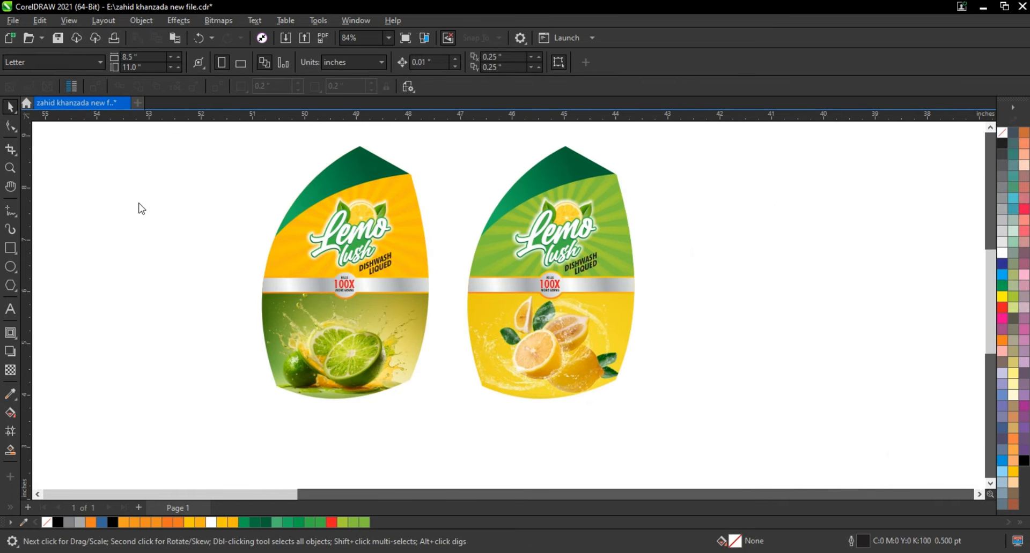
# Step: Place the "NIXON" wordmark on the green label's dark top band, scaled to 36% (0.714 in wide), and colour it white
pyautogui.hotkey('ctrl', 's')
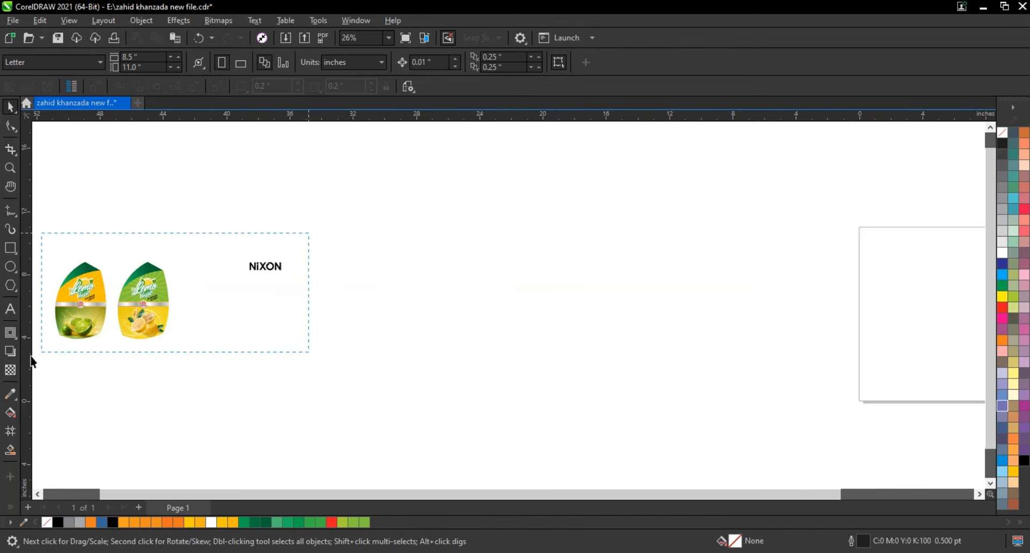
pyautogui.moveTo(308, 232); pyautogui.dragTo(31, 356)
pyautogui.press('F4')
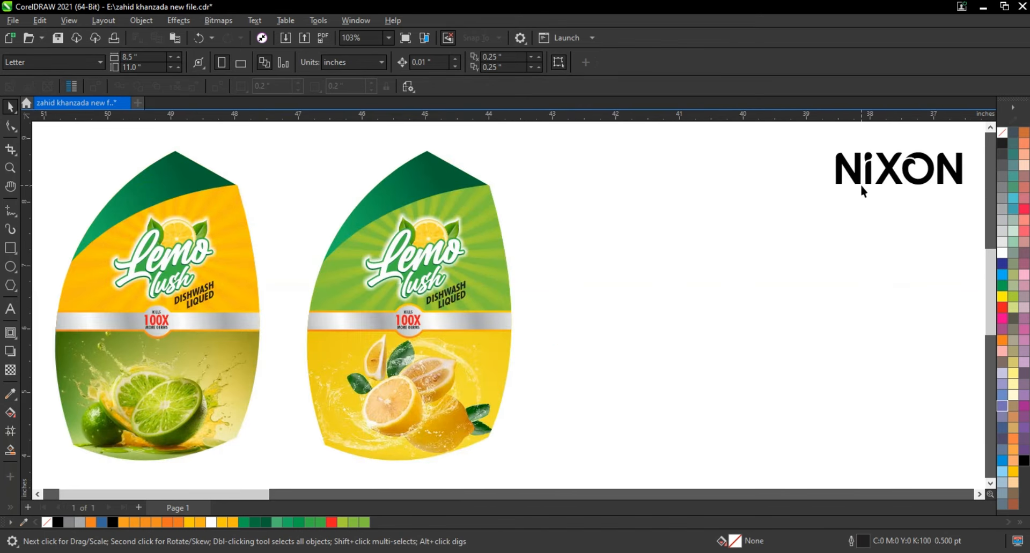
pyautogui.moveTo(838, 185); pyautogui.dragTo(407, 197)
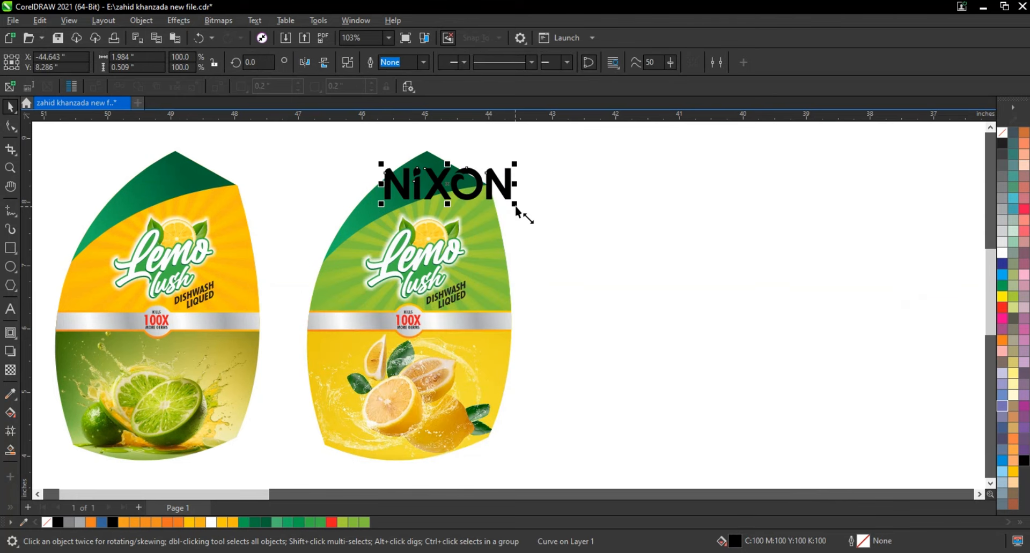
pyautogui.moveTo(516, 209); pyautogui.dragTo(421, 179)
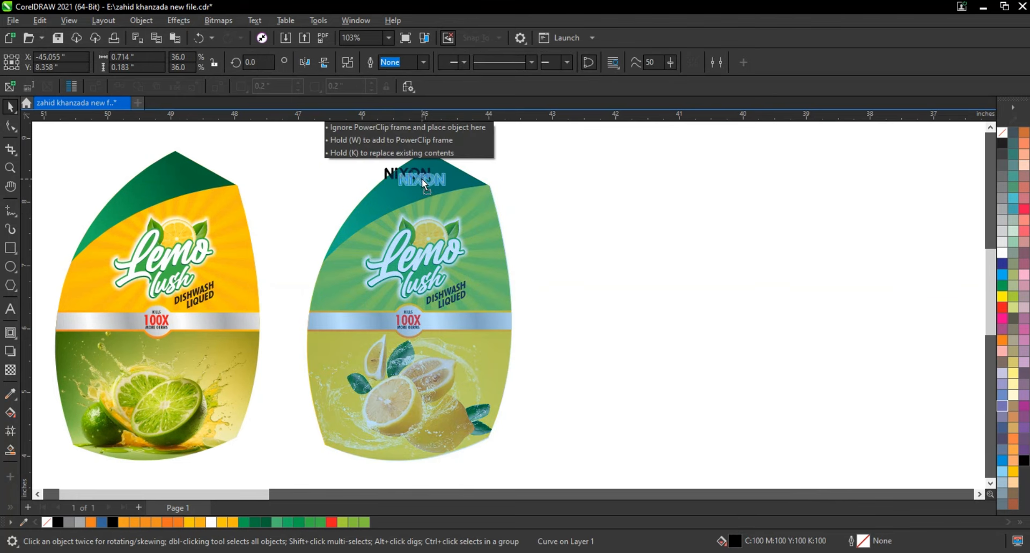
pyautogui.click(1002, 253)
pyautogui.click(364, 177)
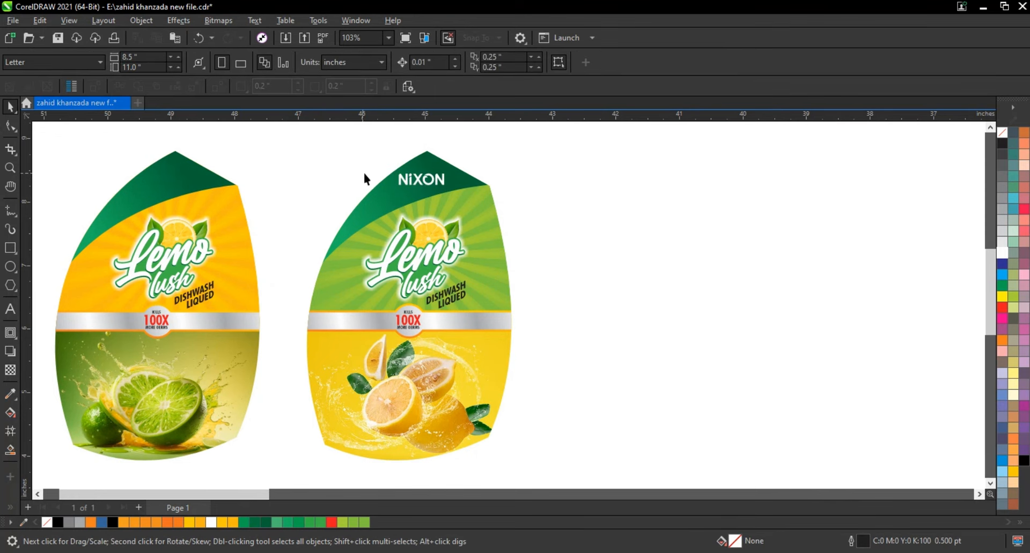
# Step: Copy the white "NIXON" wordmark onto the dark green top band of the orange label
pyautogui.moveTo(422, 182); pyautogui.dragTo(574, 405)
pyautogui.click(576, 248)
pyautogui.scroll(-2, 577, 248)
pyautogui.hotkey('shift', 'F2')
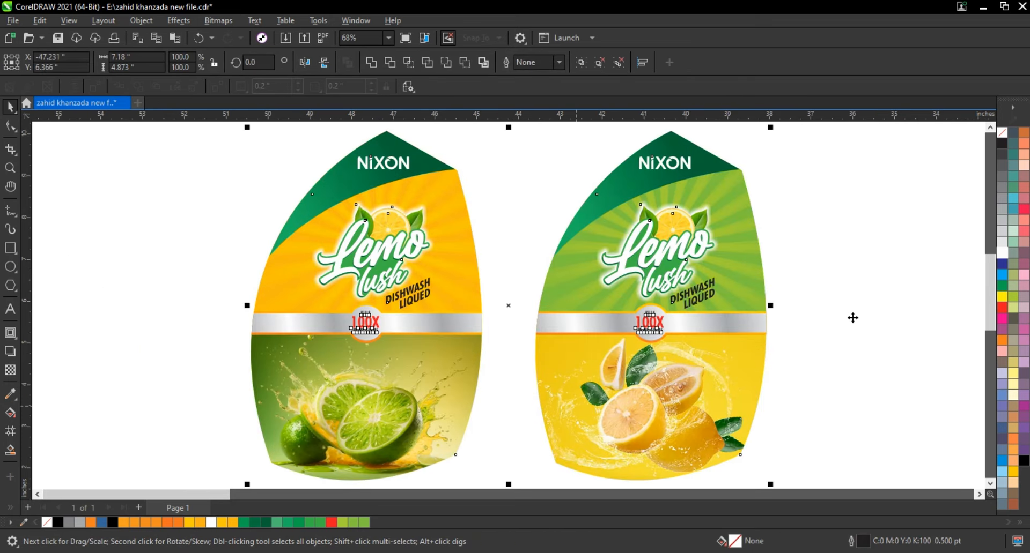
# Step: Examine both label designs in a full-screen preview and return to the drawing
pyautogui.click(850, 318)
pyautogui.press('F9')
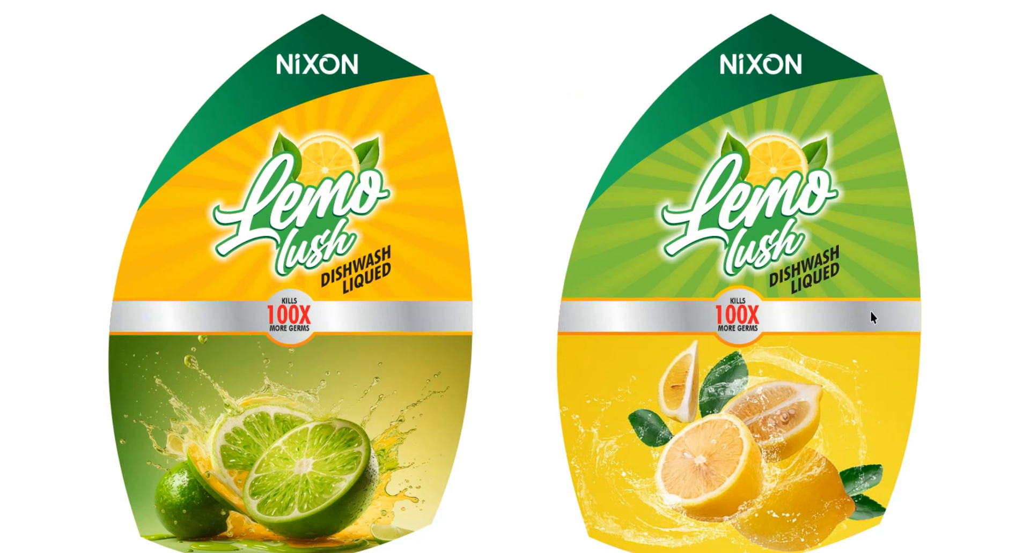
pyautogui.press('Escape')
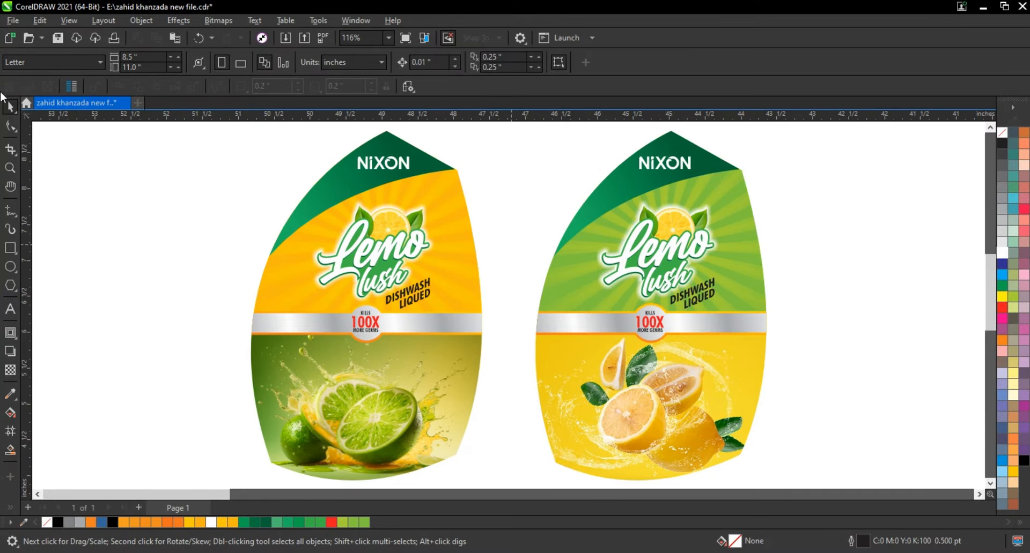